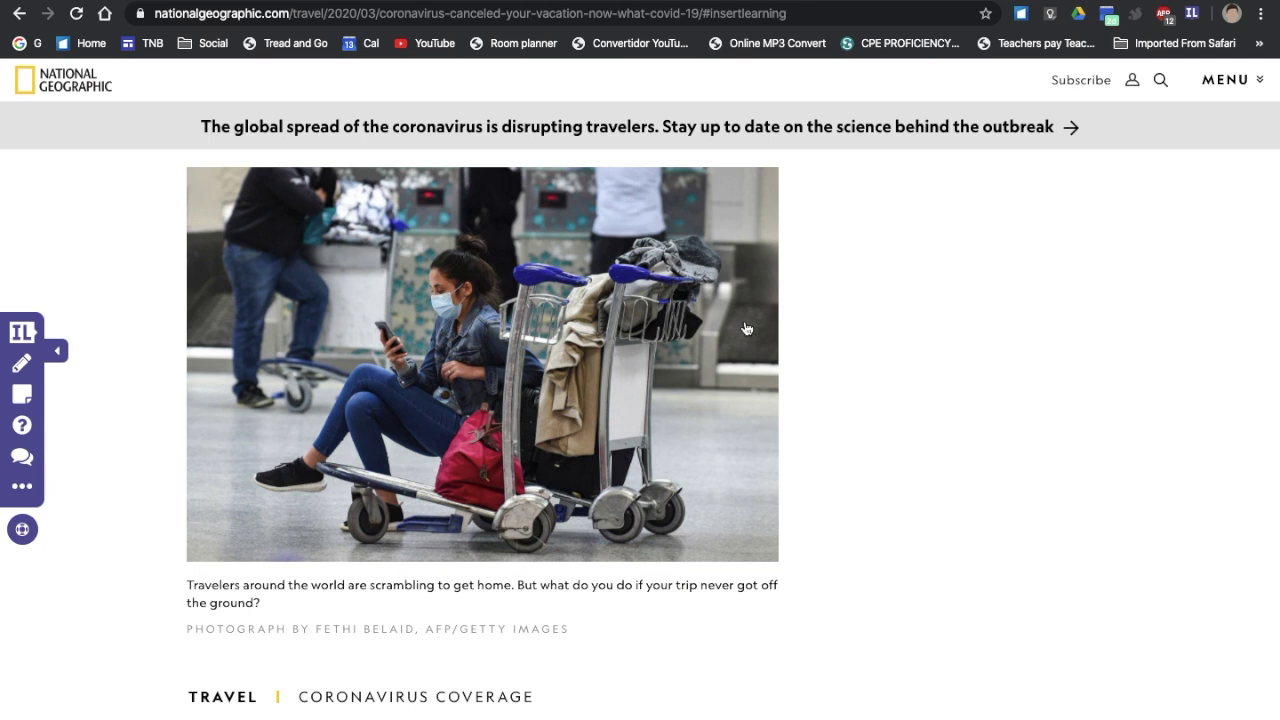
Examine the prepared InsertLearning lesson on the National Geographic article, including its inserted question, highlighted word and lesson tools
scroll(729, 337, down, 2)
scroll(729, 337, down, 3)
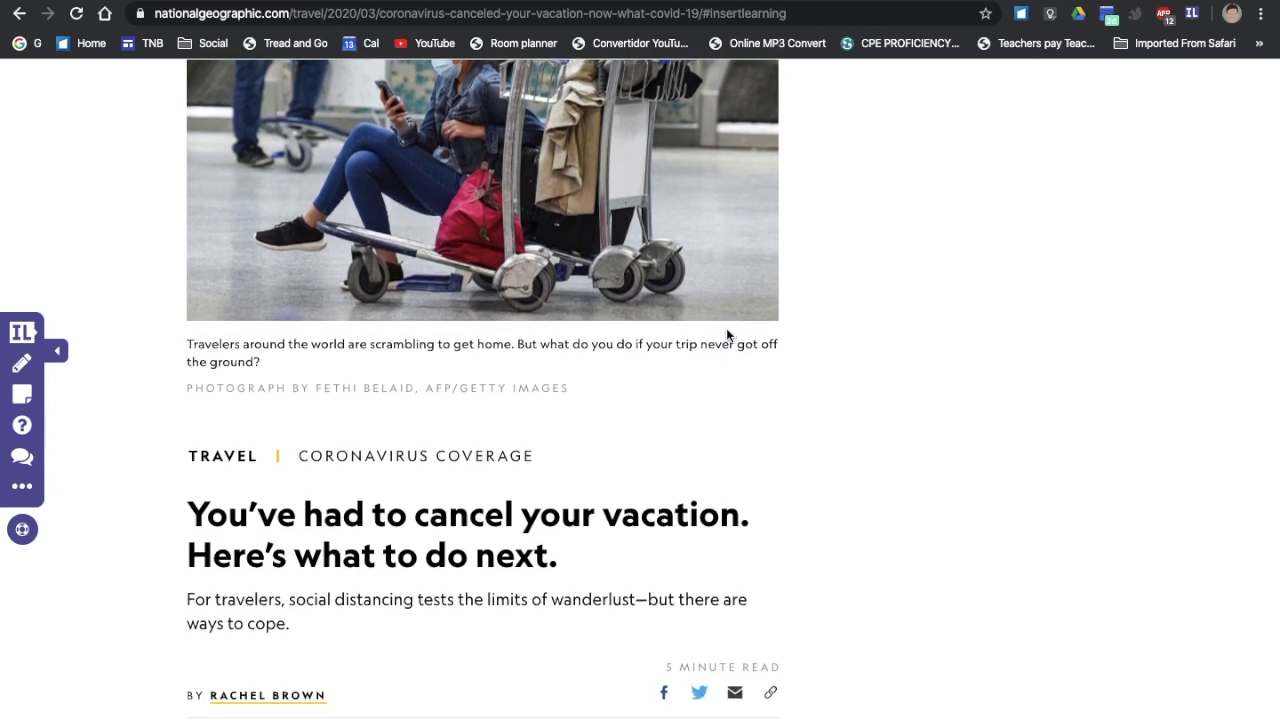
scroll(727, 334, down, 3)
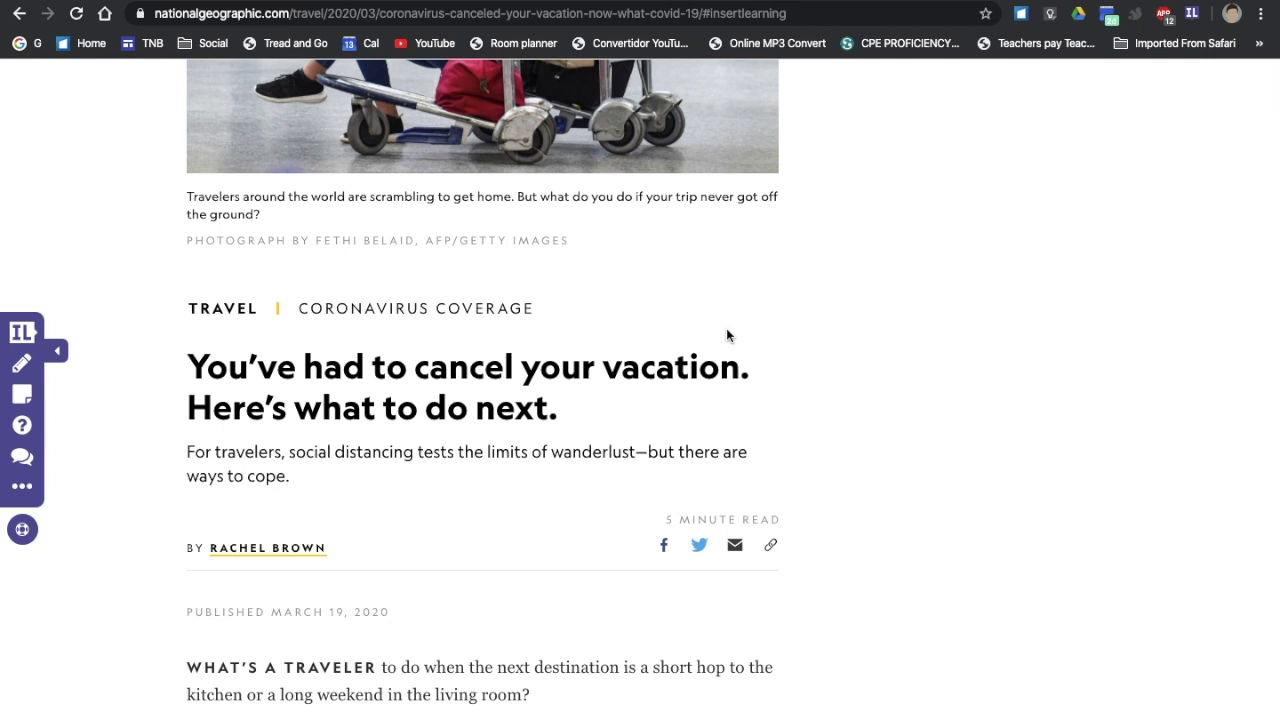
scroll(726, 328, down, 1)
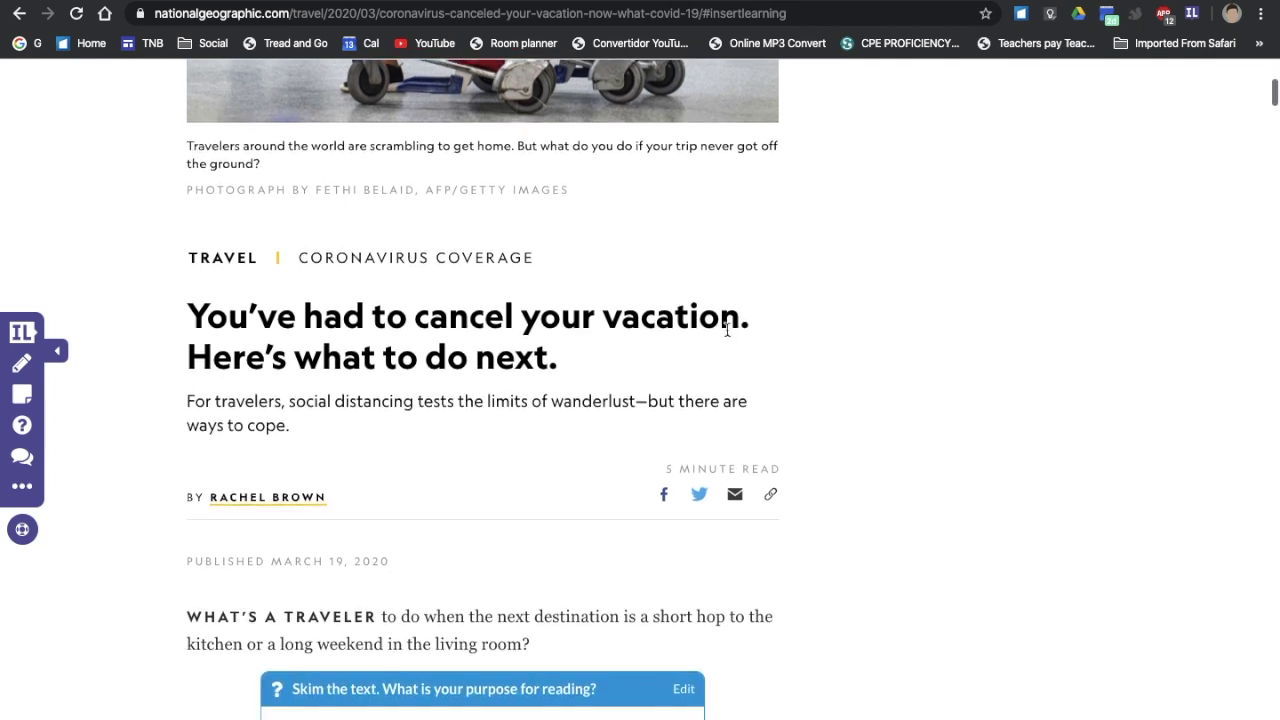
scroll(726, 328, down, 2)
scroll(807, 322, down, 1)
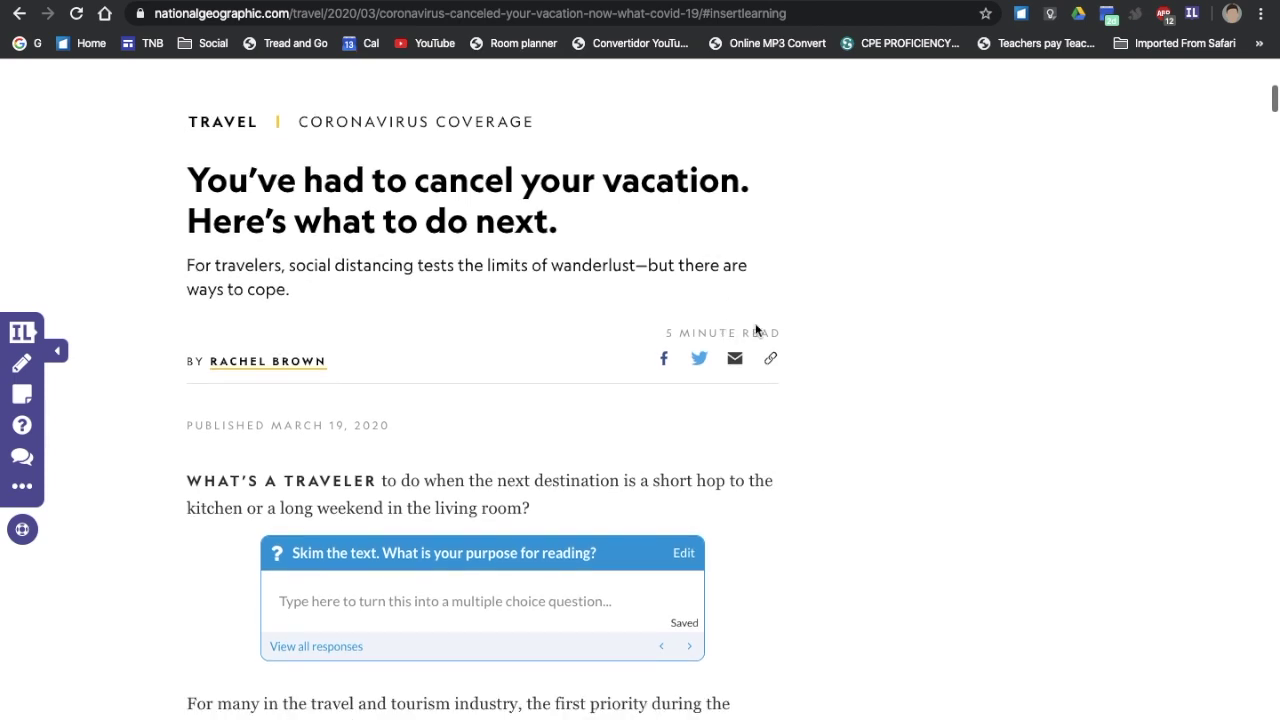
scroll(840, 325, down, 1)
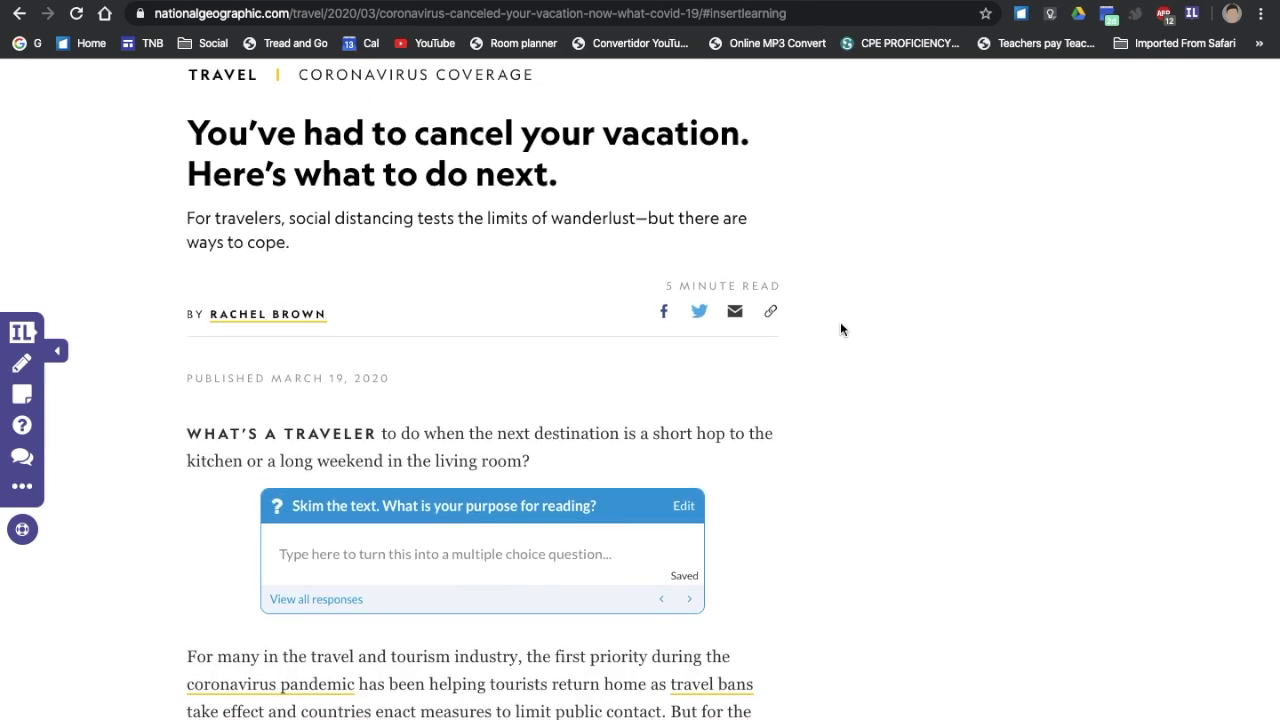
scroll(840, 330, down, 1)
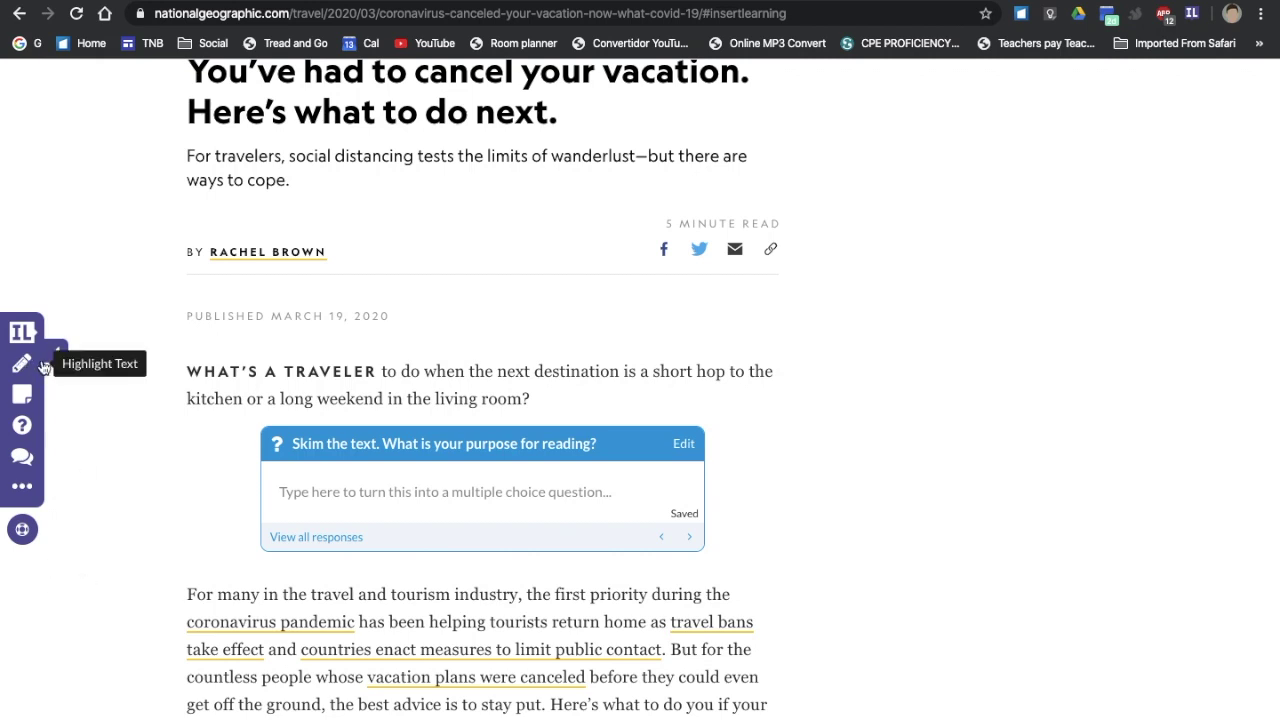
scroll(140, 510, down, 1)
click(257, 710)
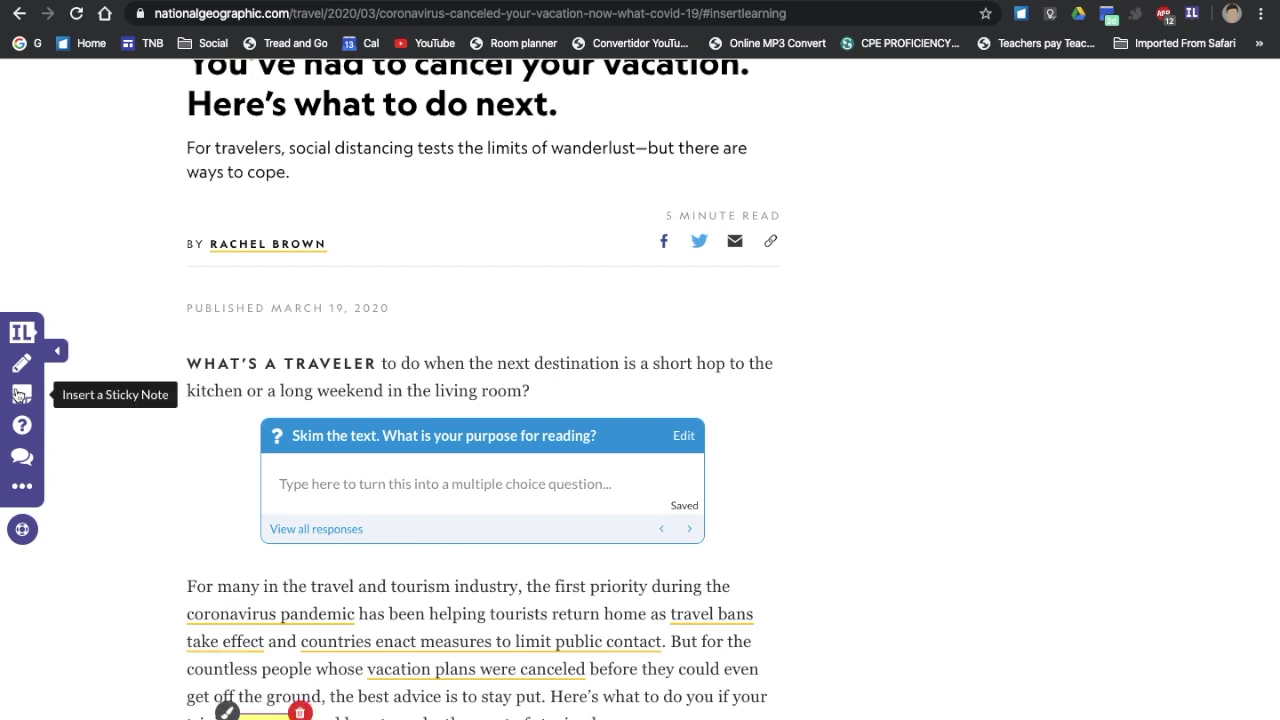
scroll(125, 442, down, 2)
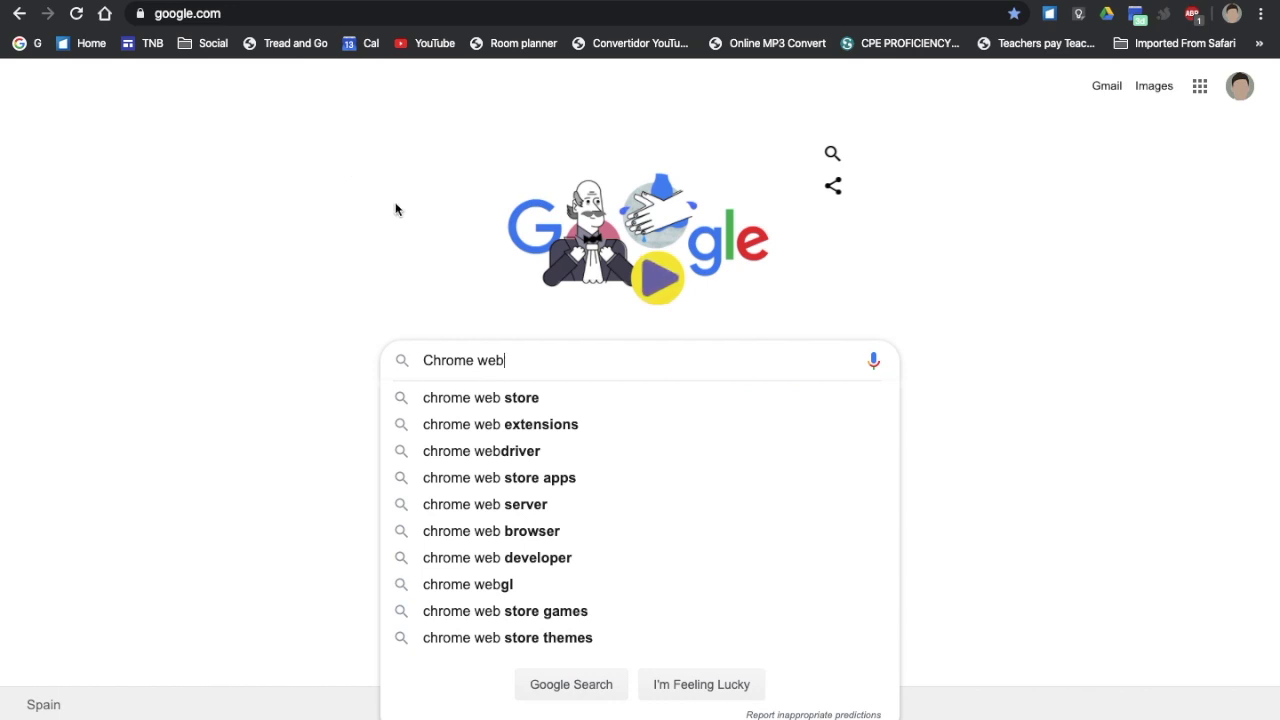
Open the Chrome Web Store, search for "insert learning", and add the InsertLearning extension to Chrome
click(481, 397)
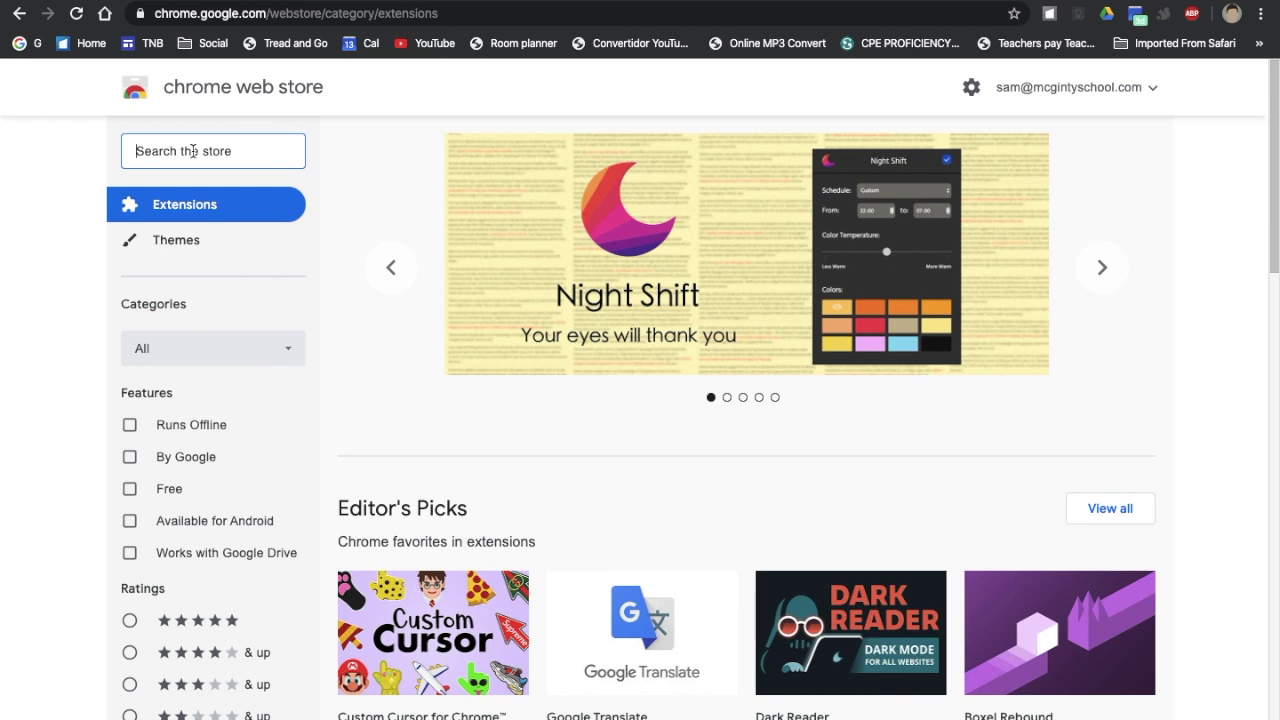
text(insert )
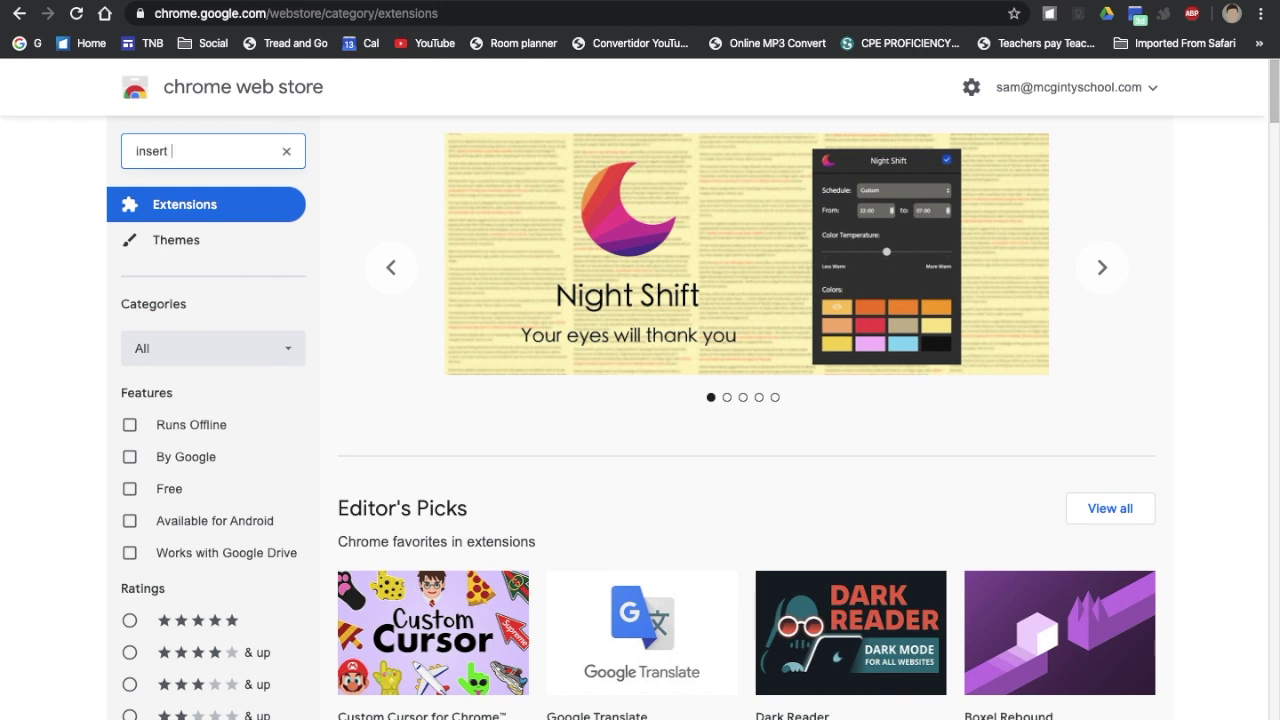
text(learning)
key(Return)
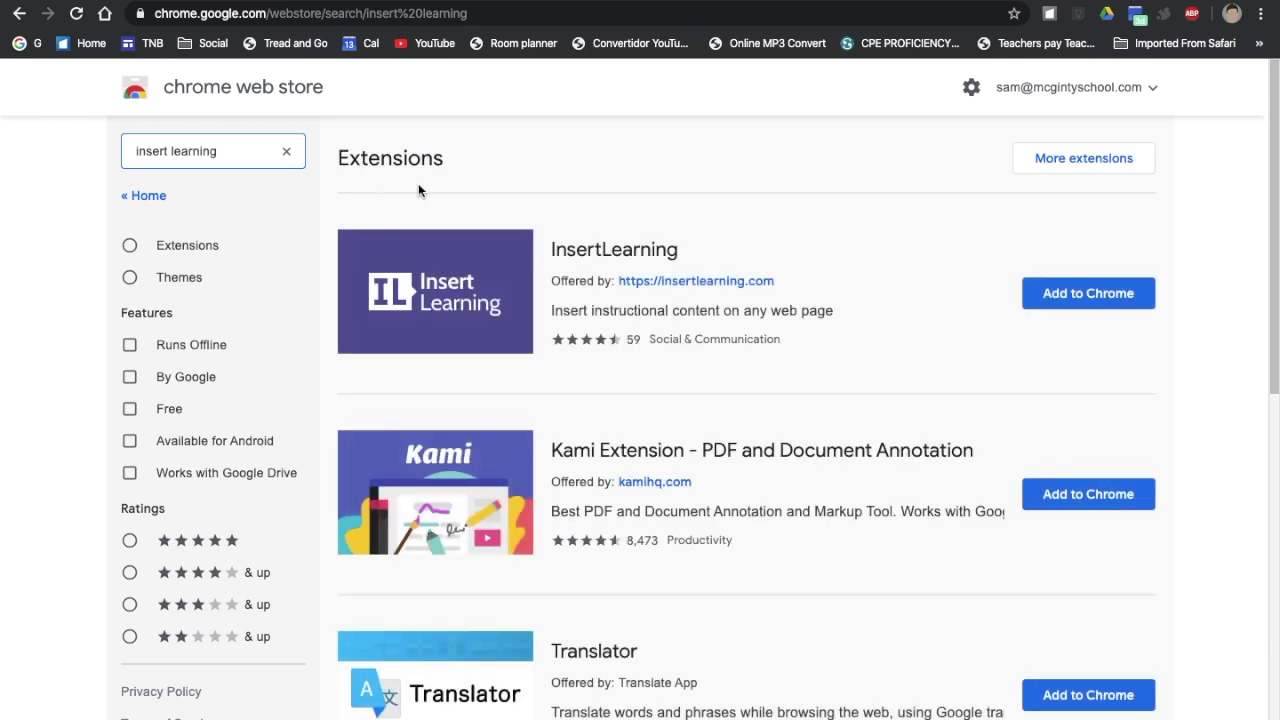
click(1072, 294)
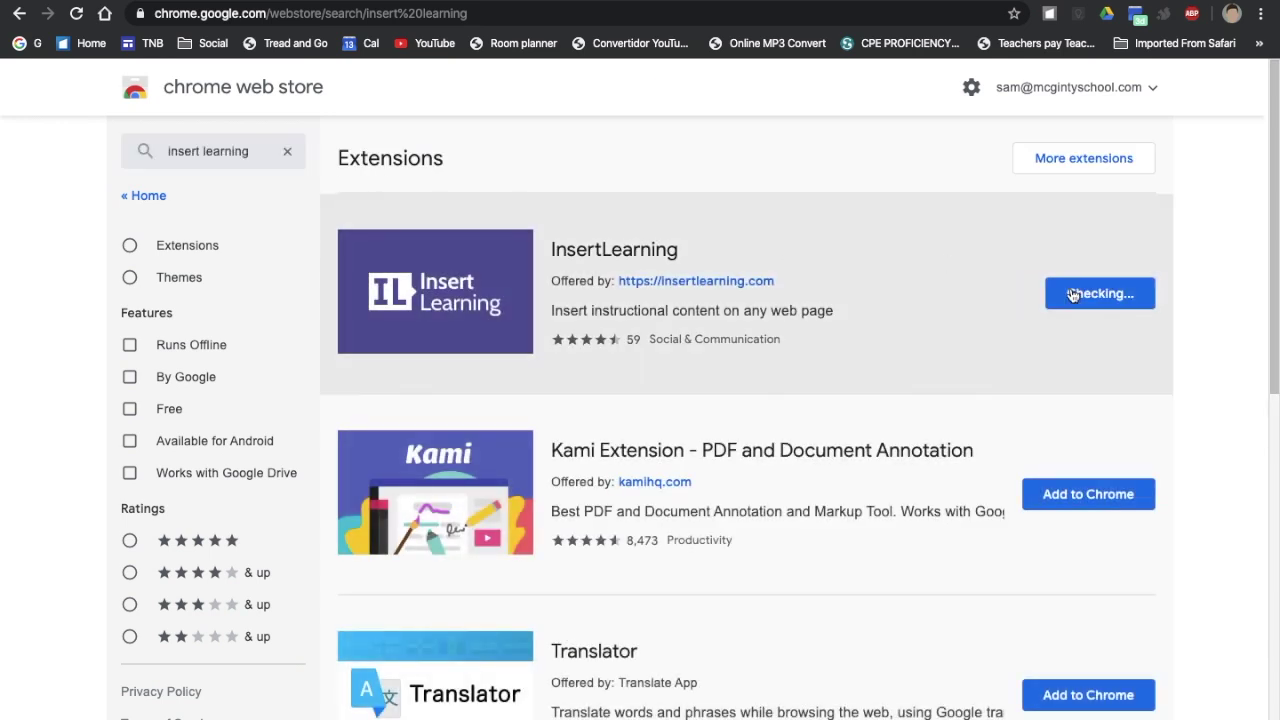
click(787, 99)
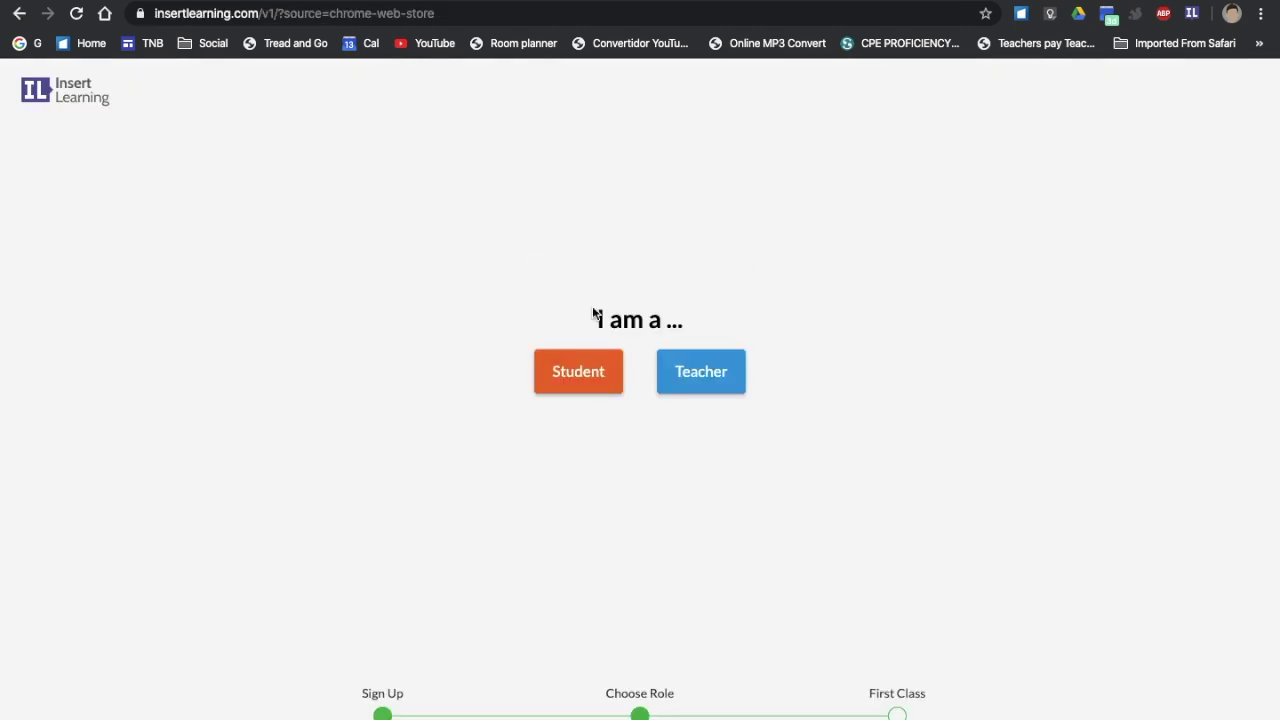
Choose the teacher role in the InsertLearning setup and skip creating a first class
click(703, 371)
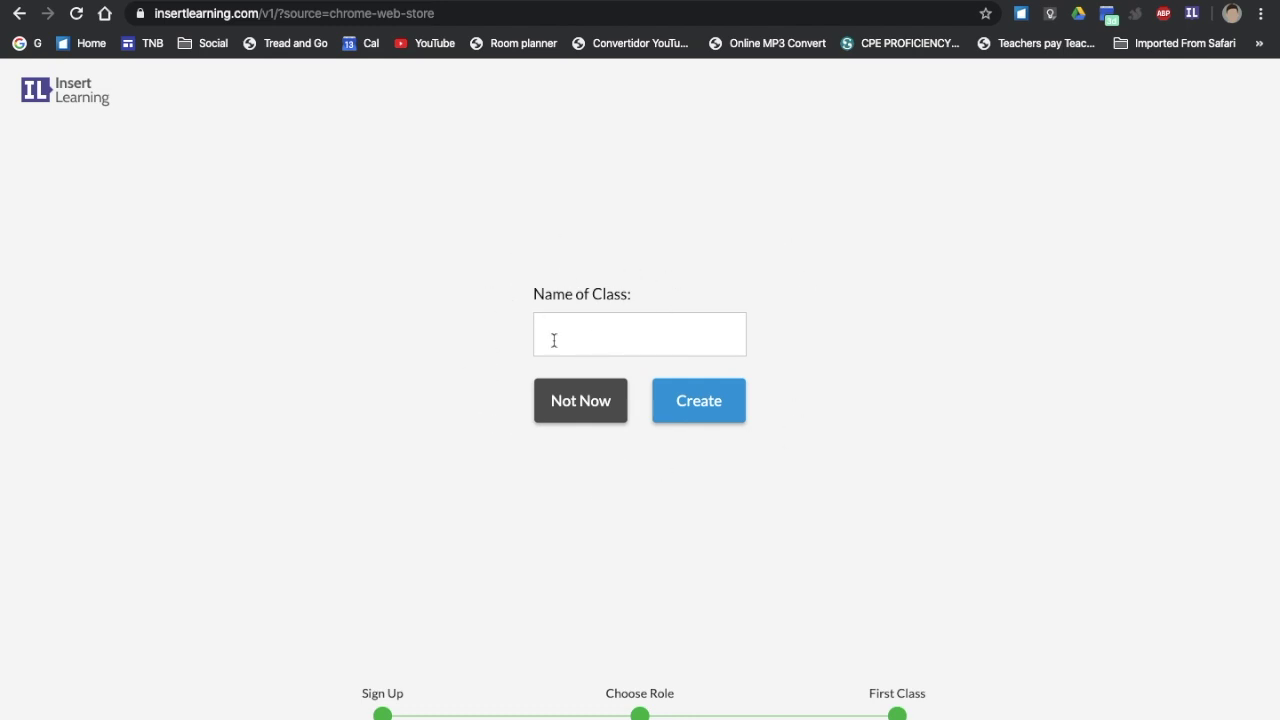
click(583, 401)
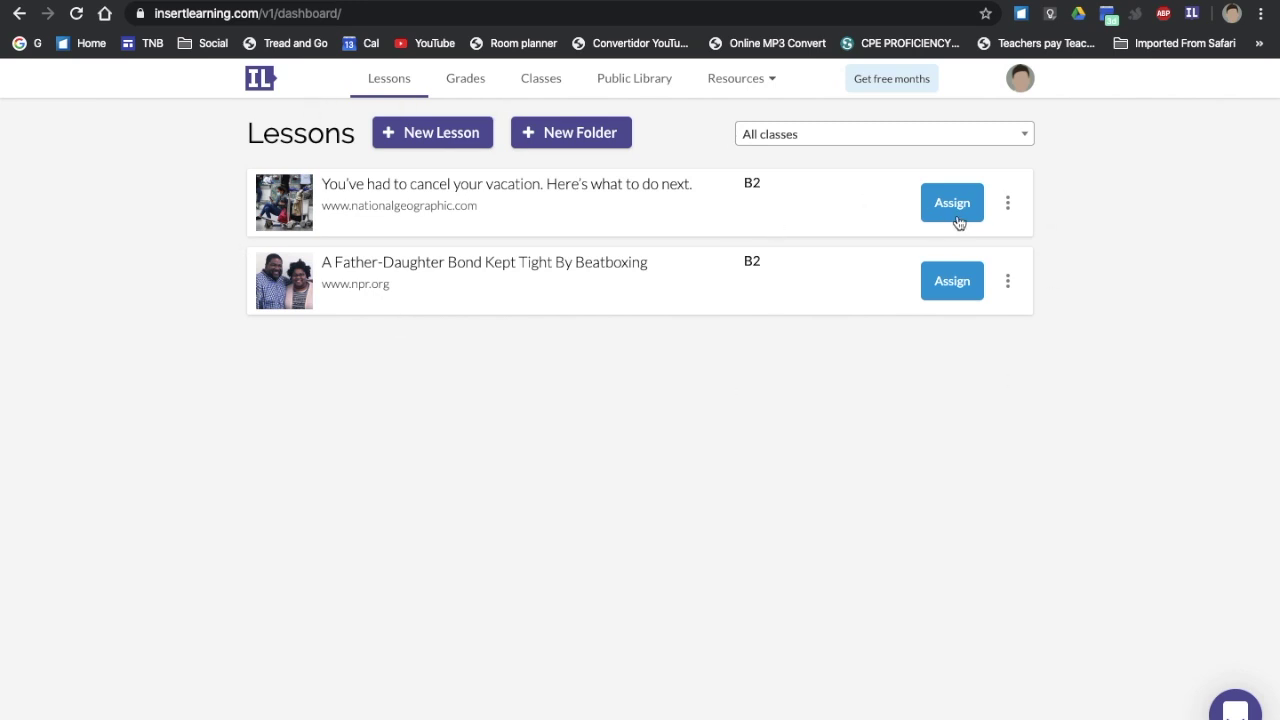
Delete the lesson "You've had to cancel your vacation. Here's what to do next." from the lessons list
click(1007, 204)
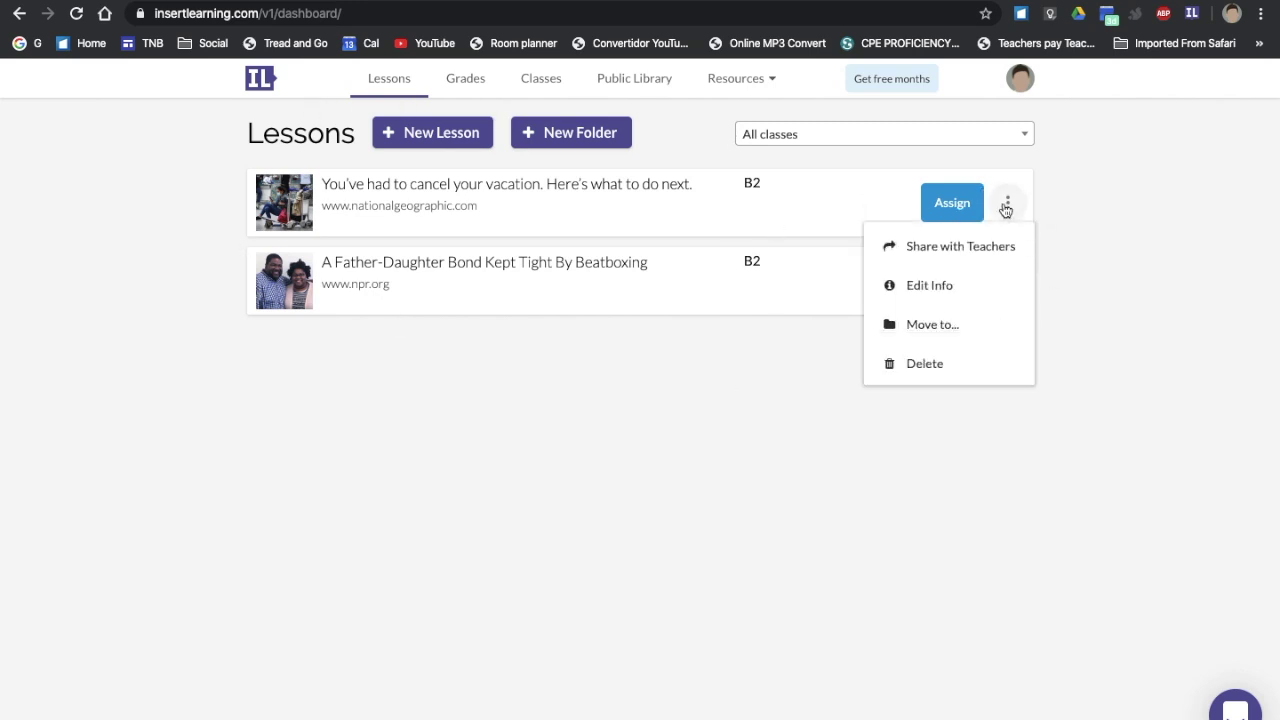
click(931, 364)
click(694, 345)
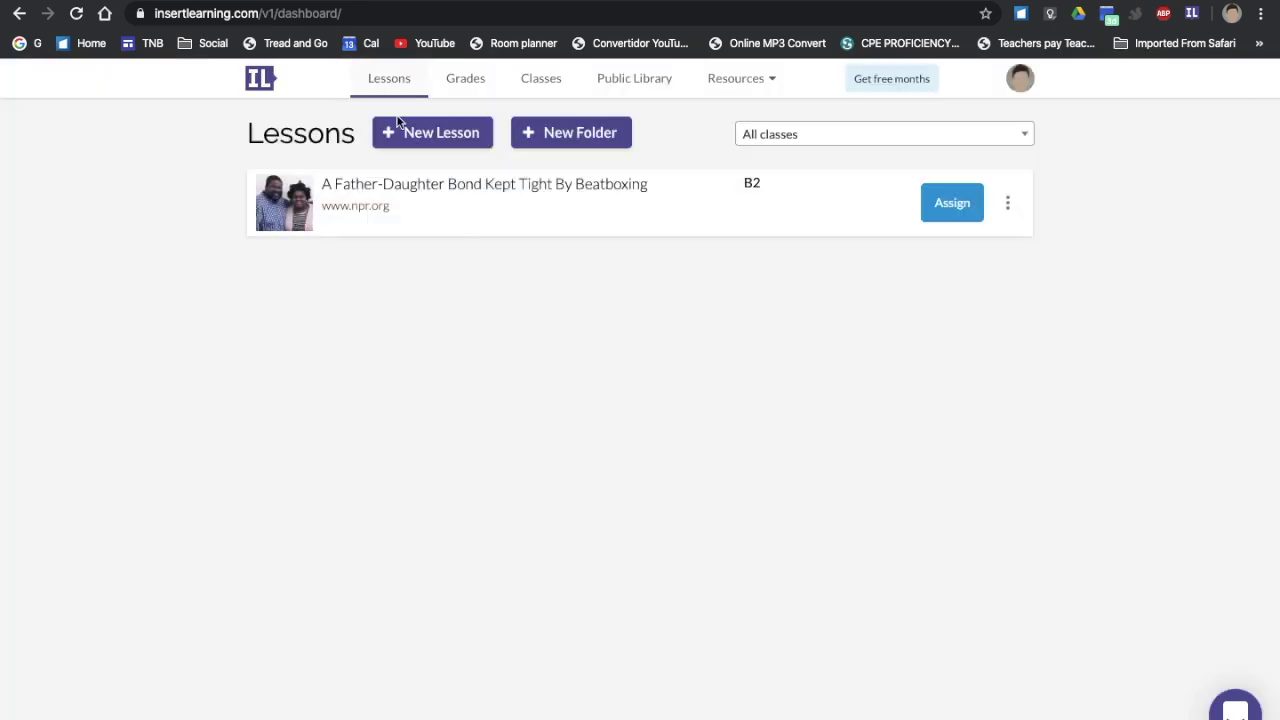
Check the existing classes and return to the lessons overview
click(537, 80)
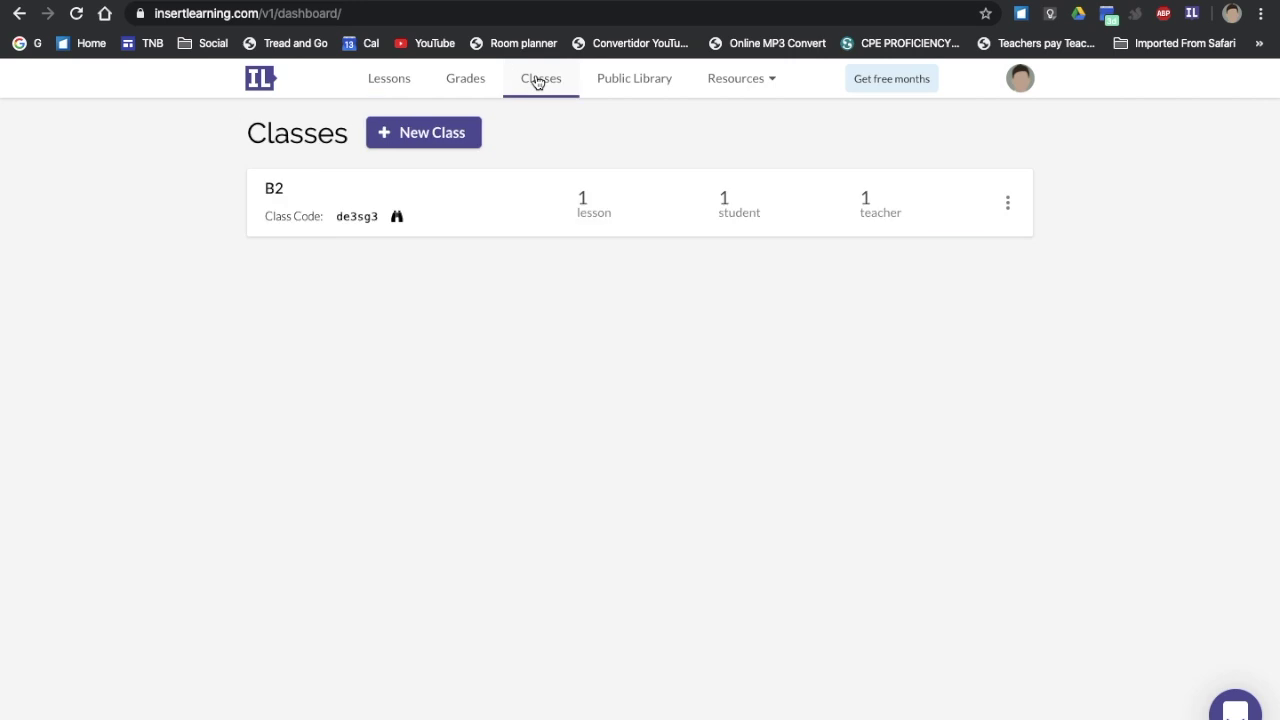
click(388, 86)
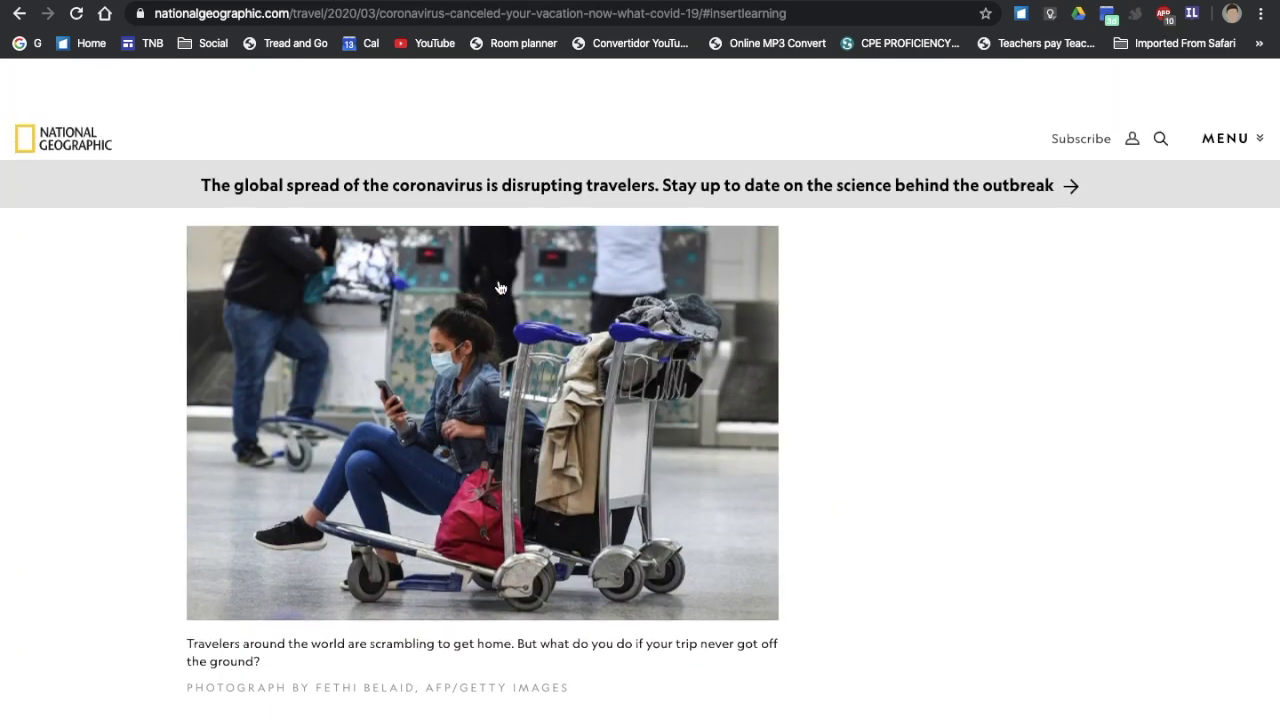
Activate InsertLearning on the National Geographic article about cancelled vacations
scroll(686, 374, down, 3)
scroll(717, 404, up, 1)
scroll(280, 380, down, 4)
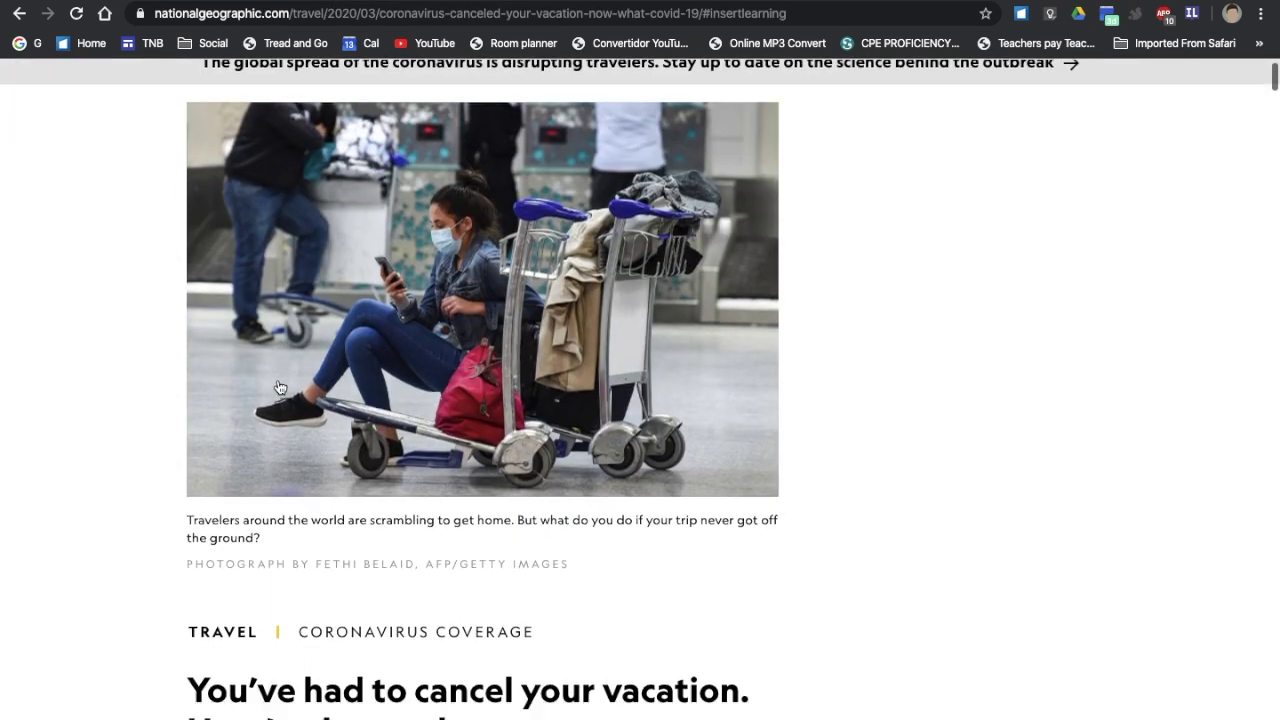
scroll(280, 386, up, 4)
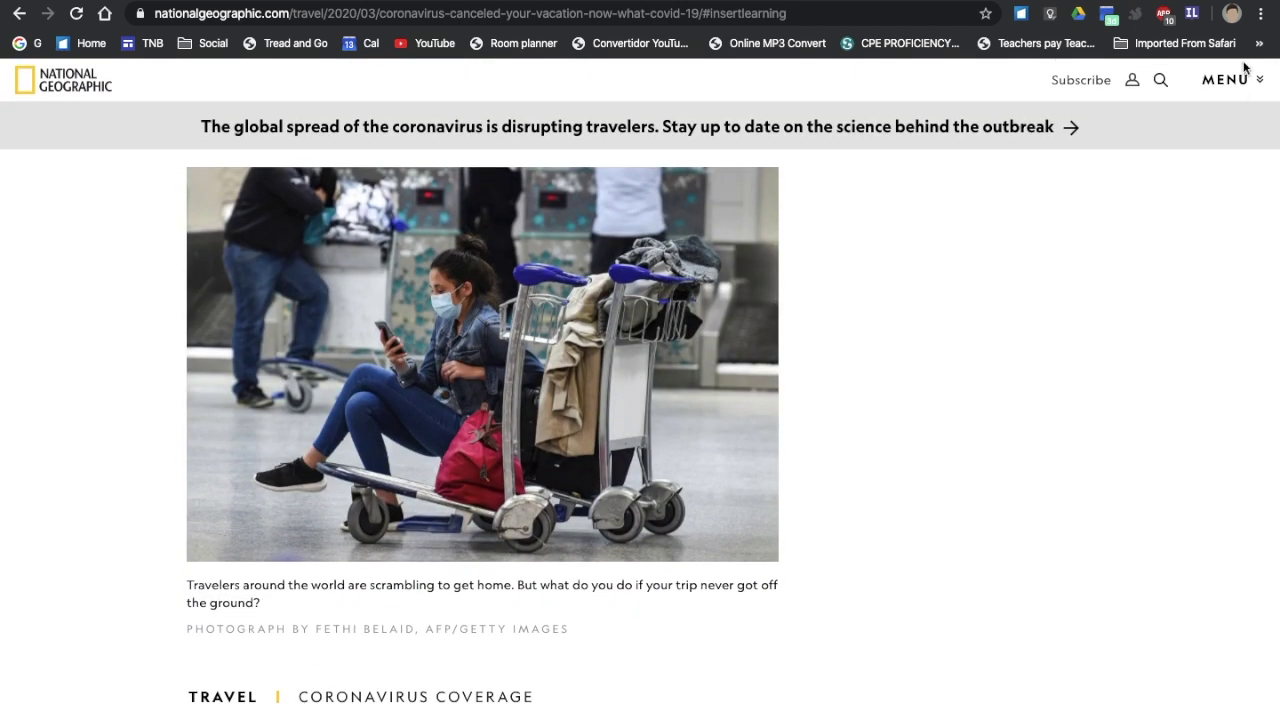
click(1195, 17)
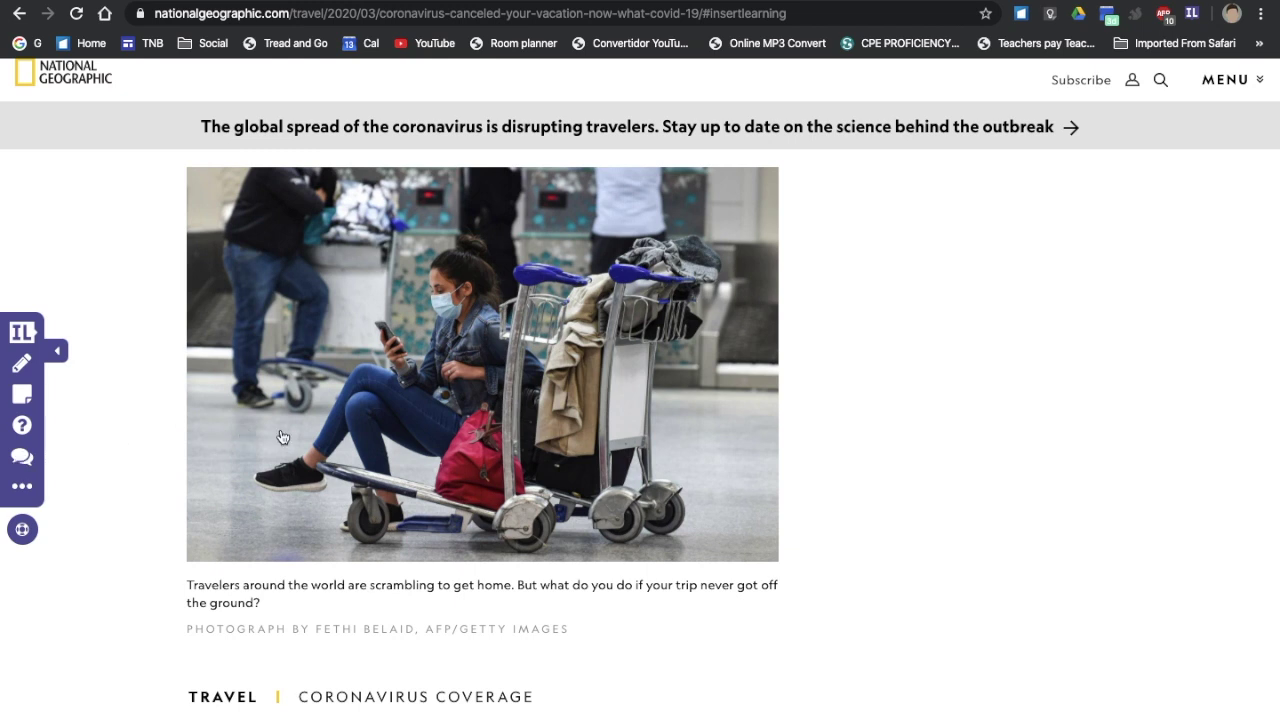
Insert a new question block directly below the article's opening paragraph, "What's a traveler to do"
scroll(171, 451, down, 2)
scroll(254, 491, down, 1)
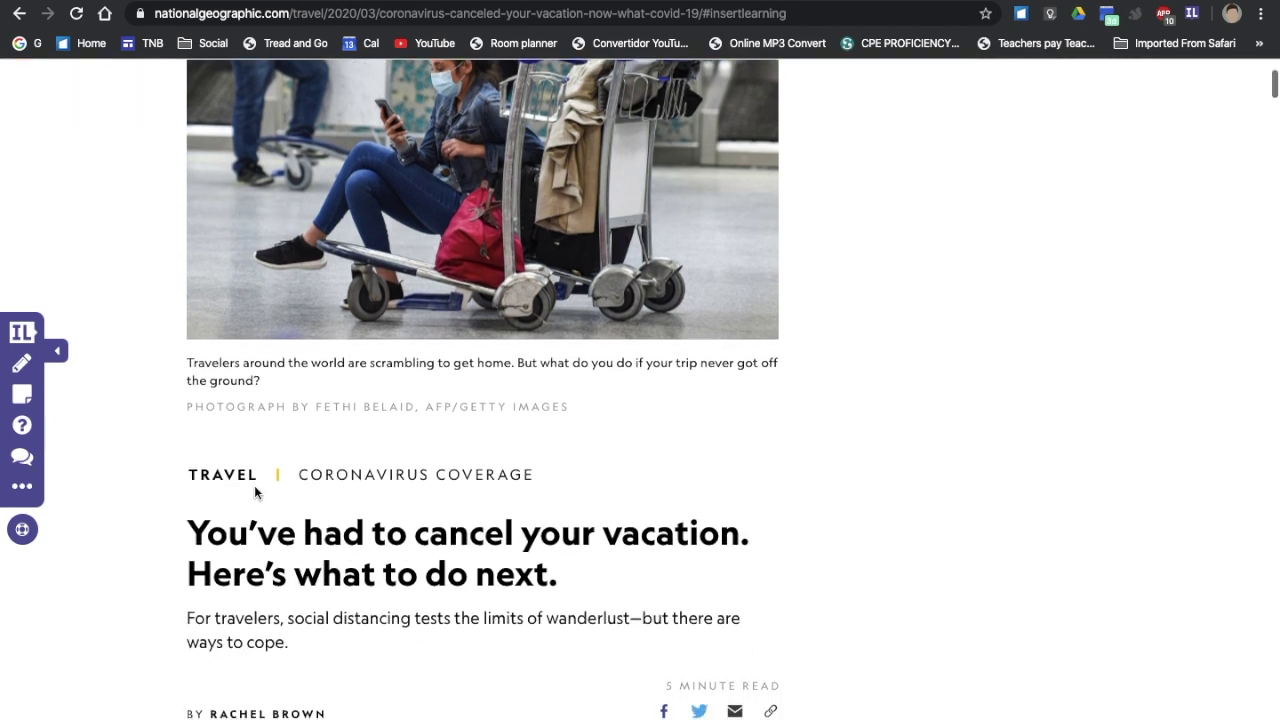
scroll(254, 488, down, 5)
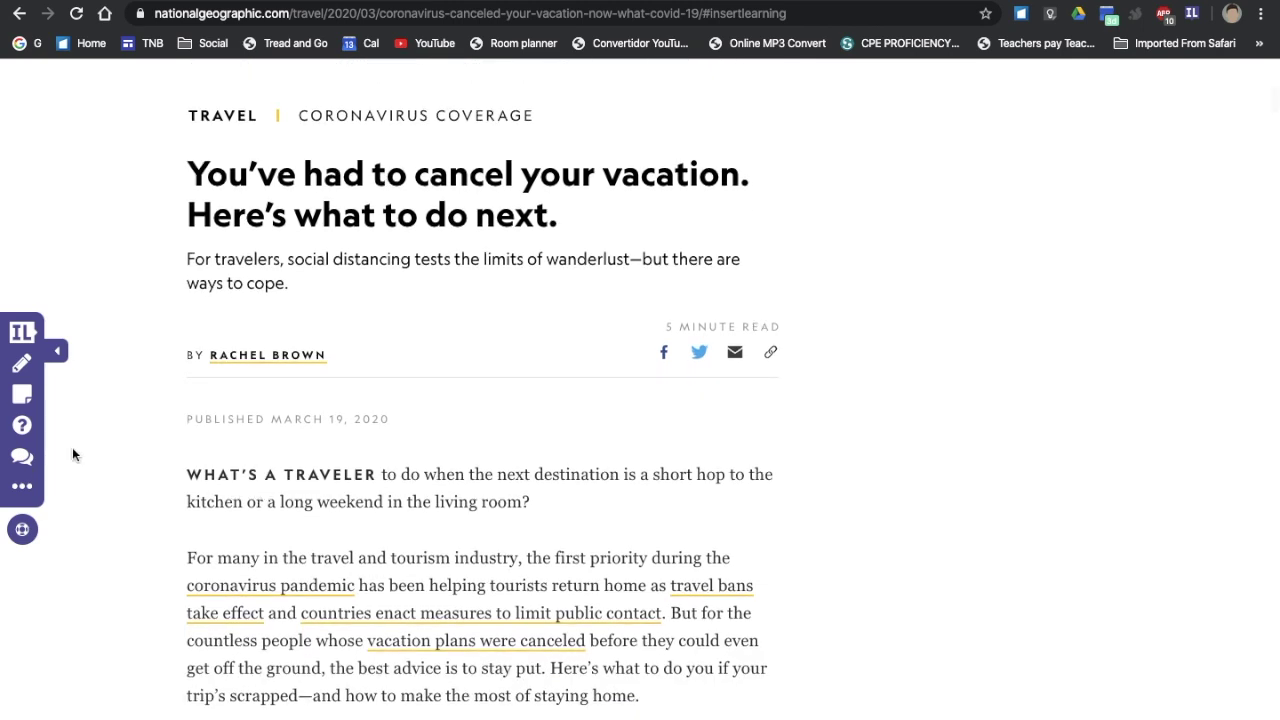
click(22, 425)
click(410, 501)
scroll(423, 486, down, 1)
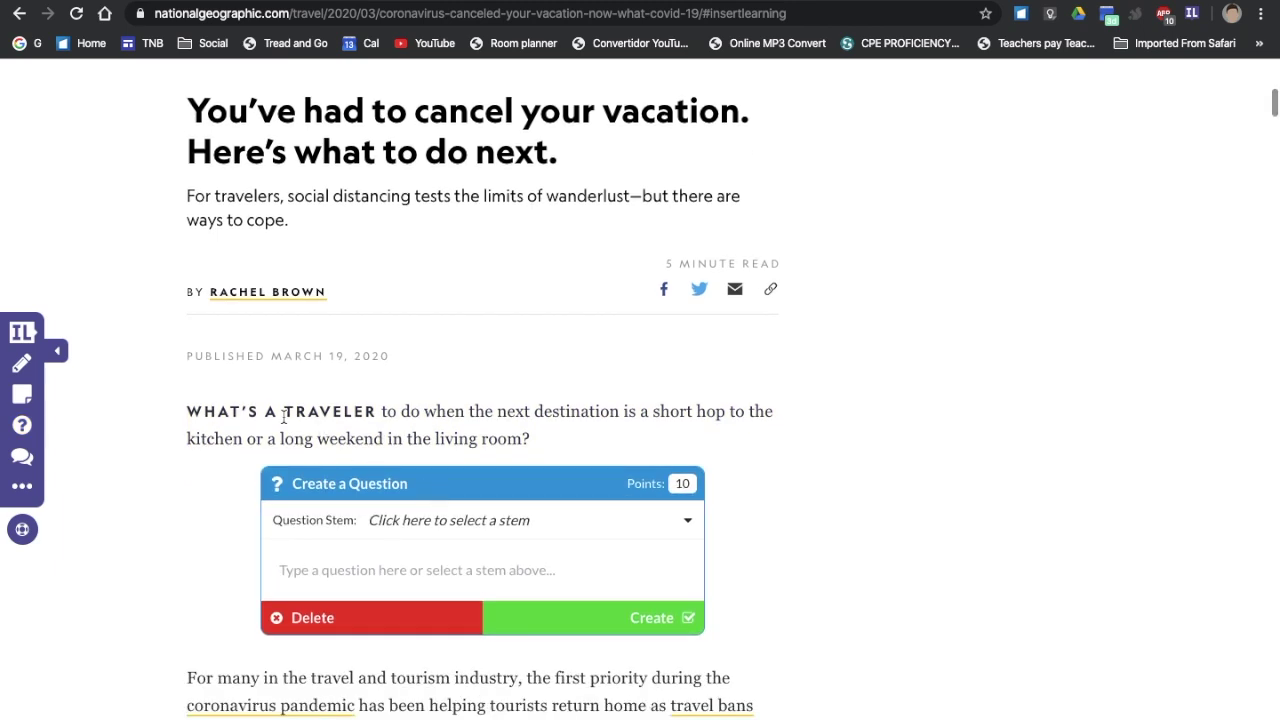
scroll(236, 418, down, 2)
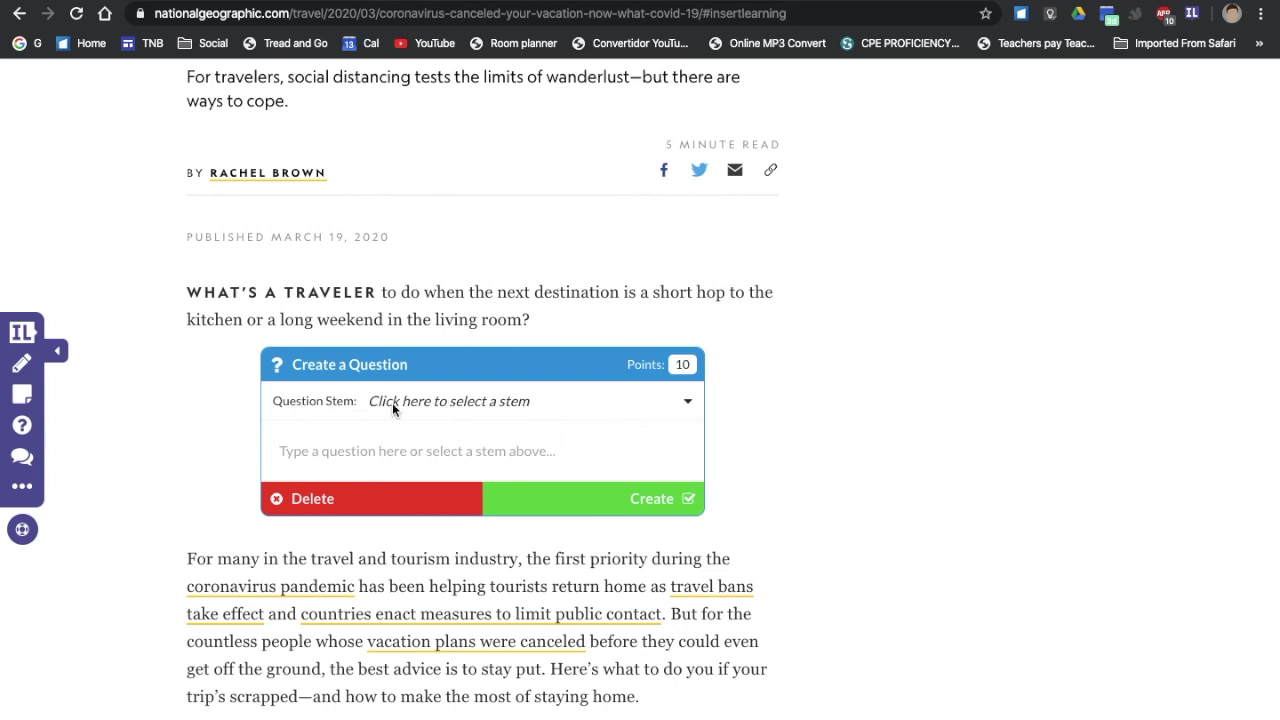
Give the question the stem "Skim the text. What is your purpose for reading?", edit its points value, and create it
click(688, 401)
scroll(516, 507, down, 2)
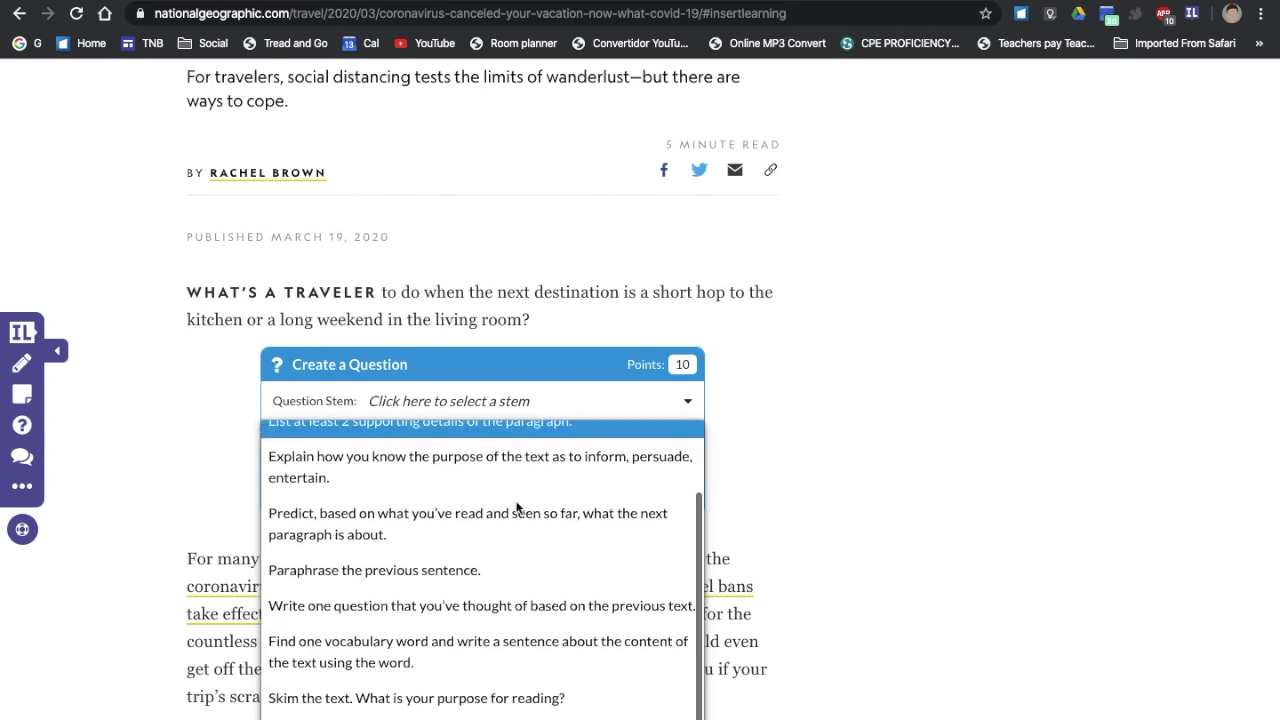
click(396, 700)
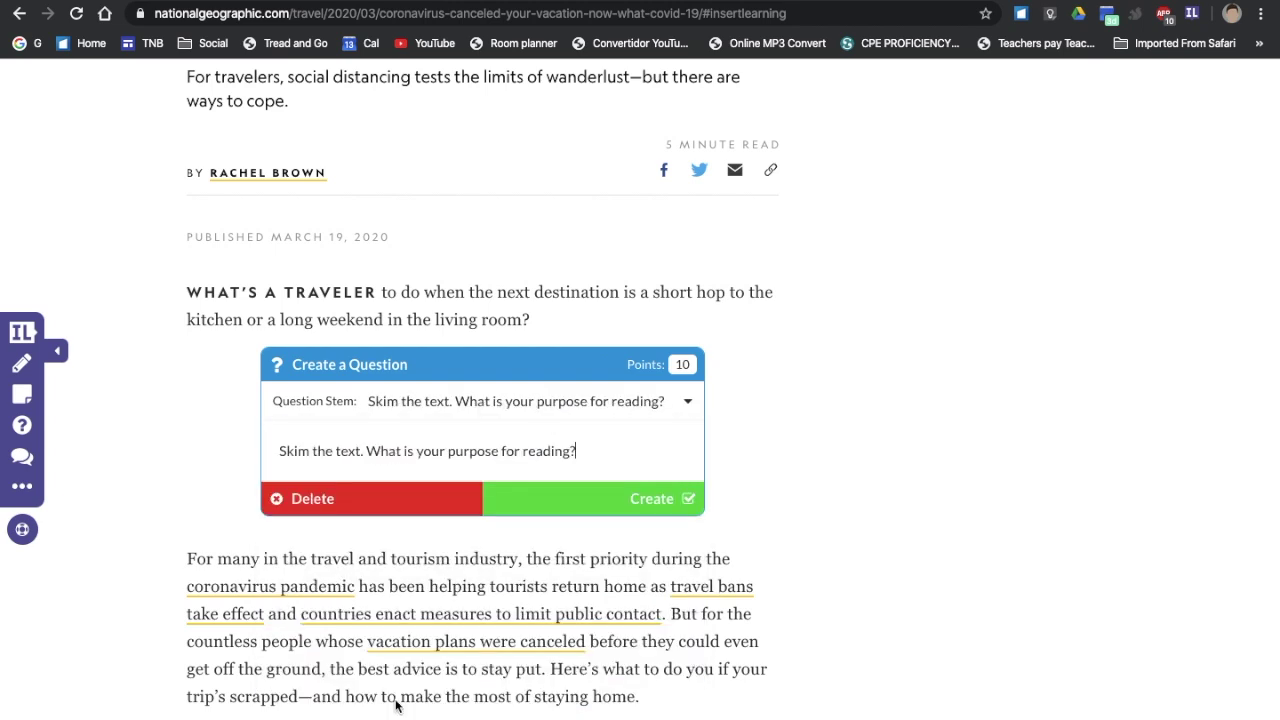
click(692, 366)
key(BackSpace)
click(684, 502)
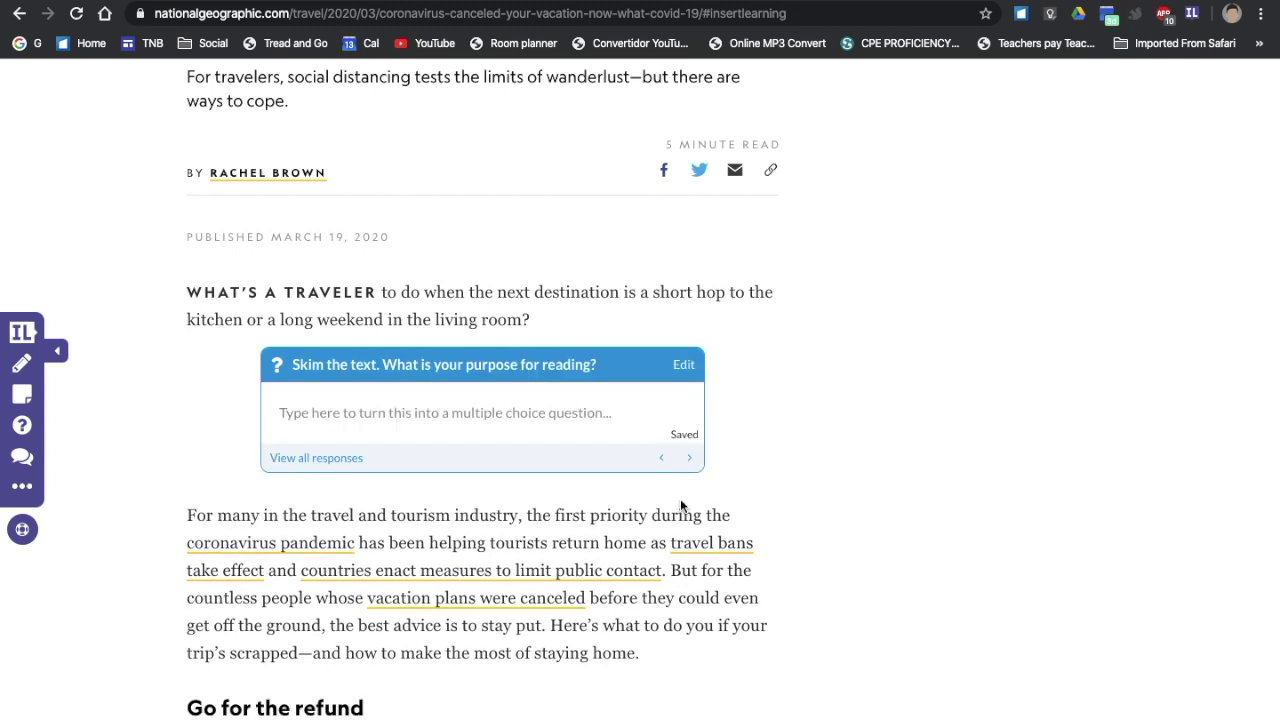
Highlight the word "scrapped" above the "Go for the refund" heading and attach the comment "cancel- adj" to it
scroll(511, 498, down, 3)
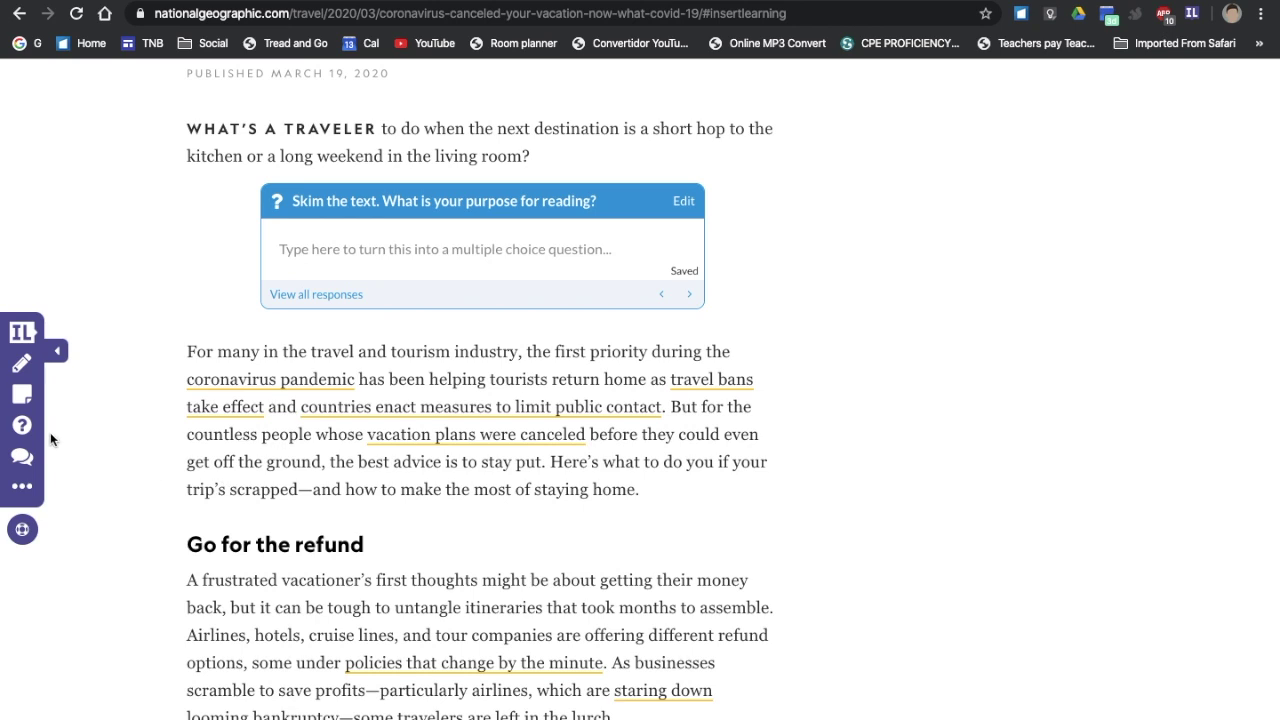
click(21, 364)
drag(230, 488, 300, 489)
click(292, 511)
click(572, 299)
text(ca)
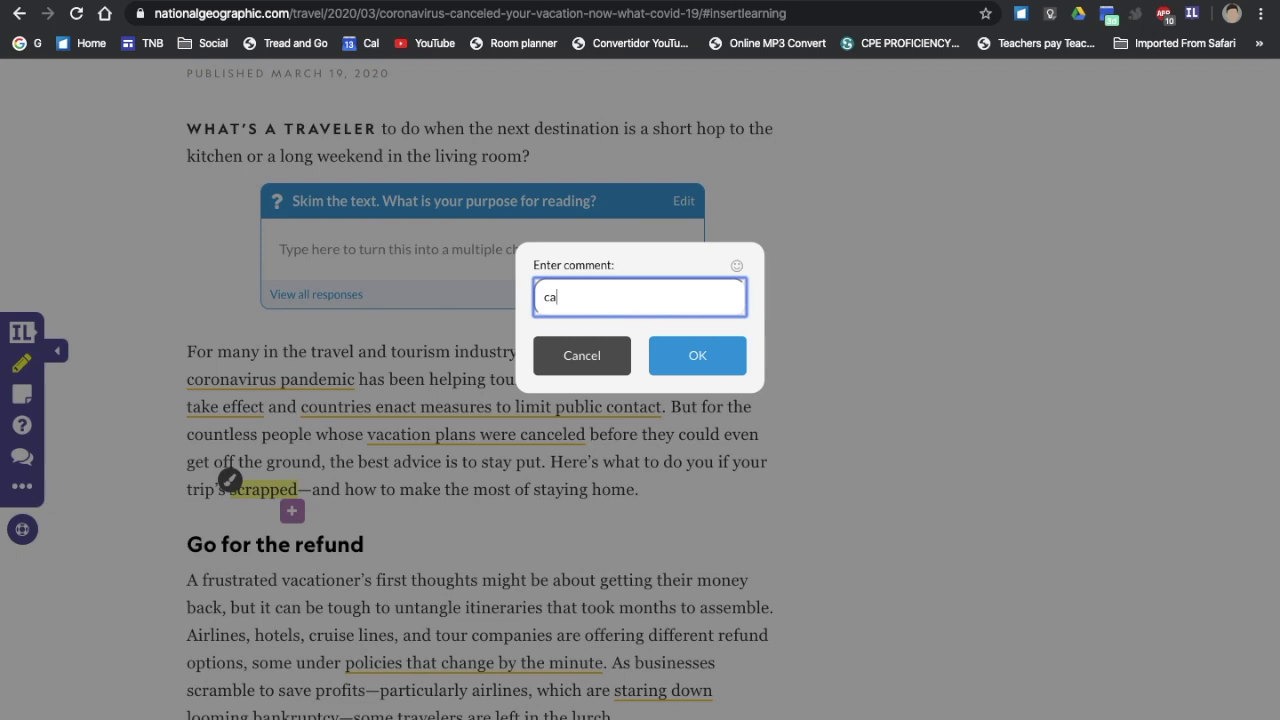
text(ncel- adj)
click(704, 357)
scroll(90, 462, down, 1)
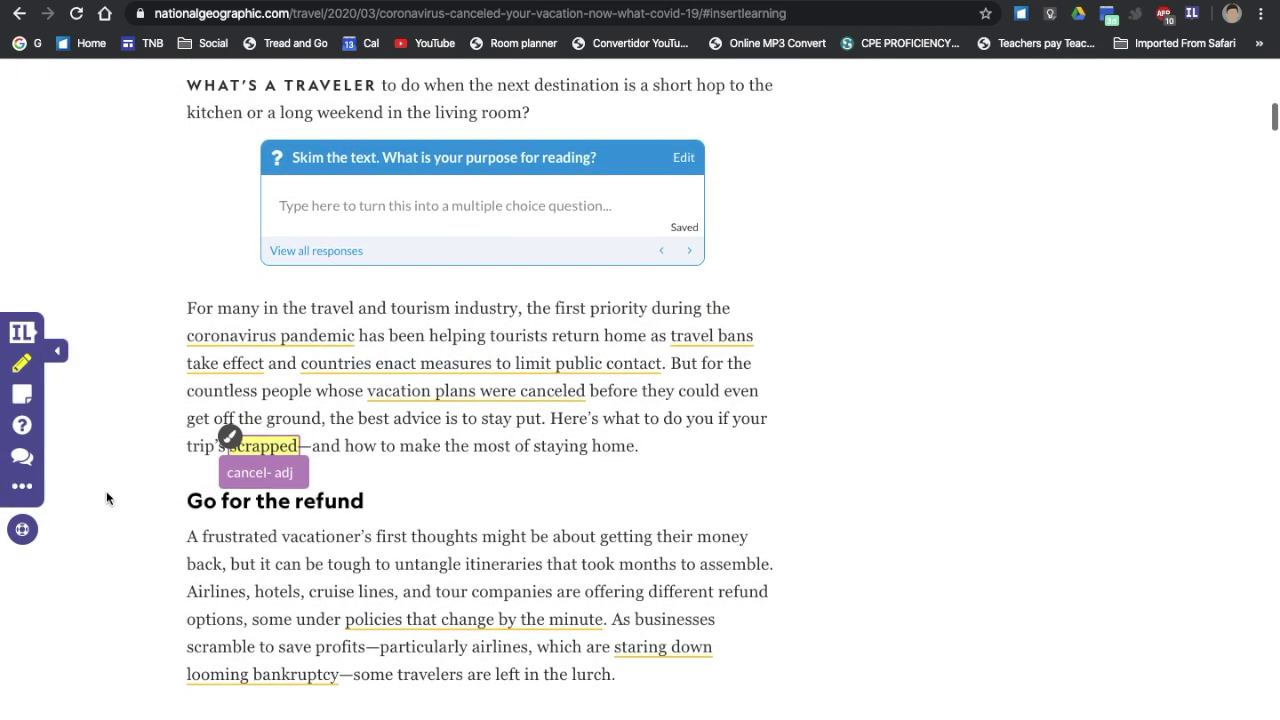
Insert another question block below the "Go for the refund" paragraph that ends with "every aspect of your booking"
scroll(455, 555, down, 3)
scroll(455, 555, down, 3)
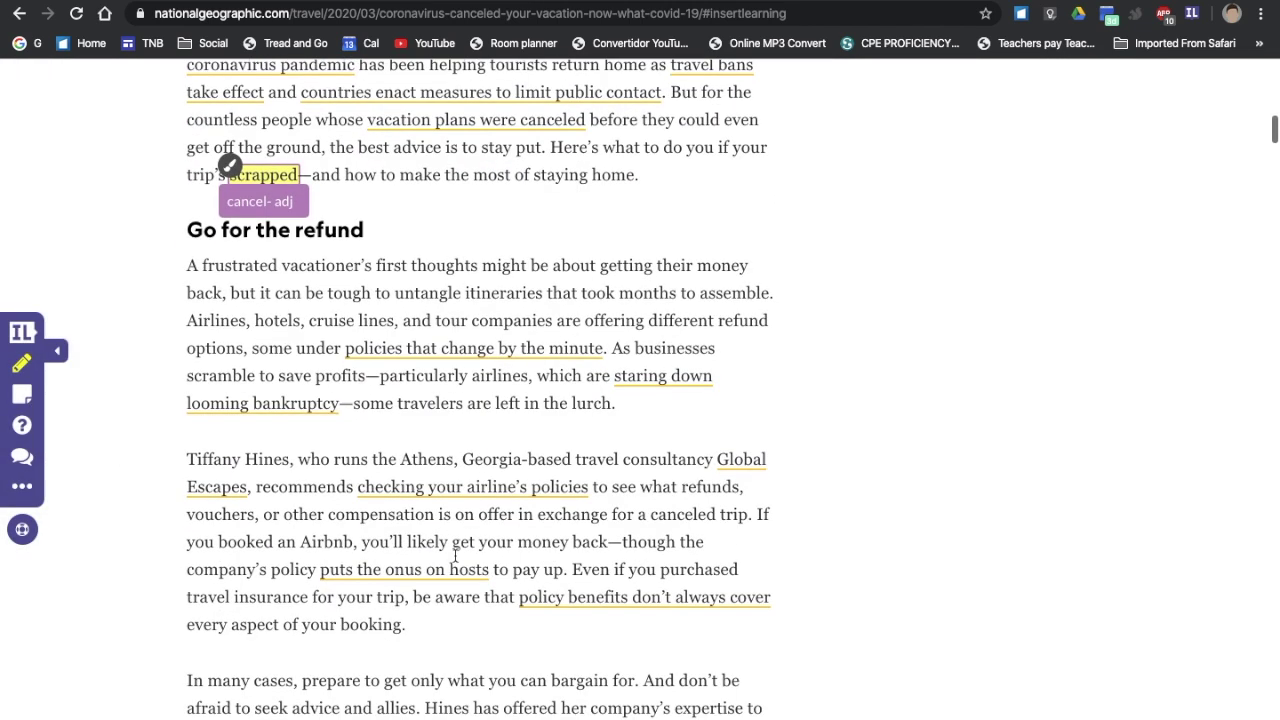
click(25, 427)
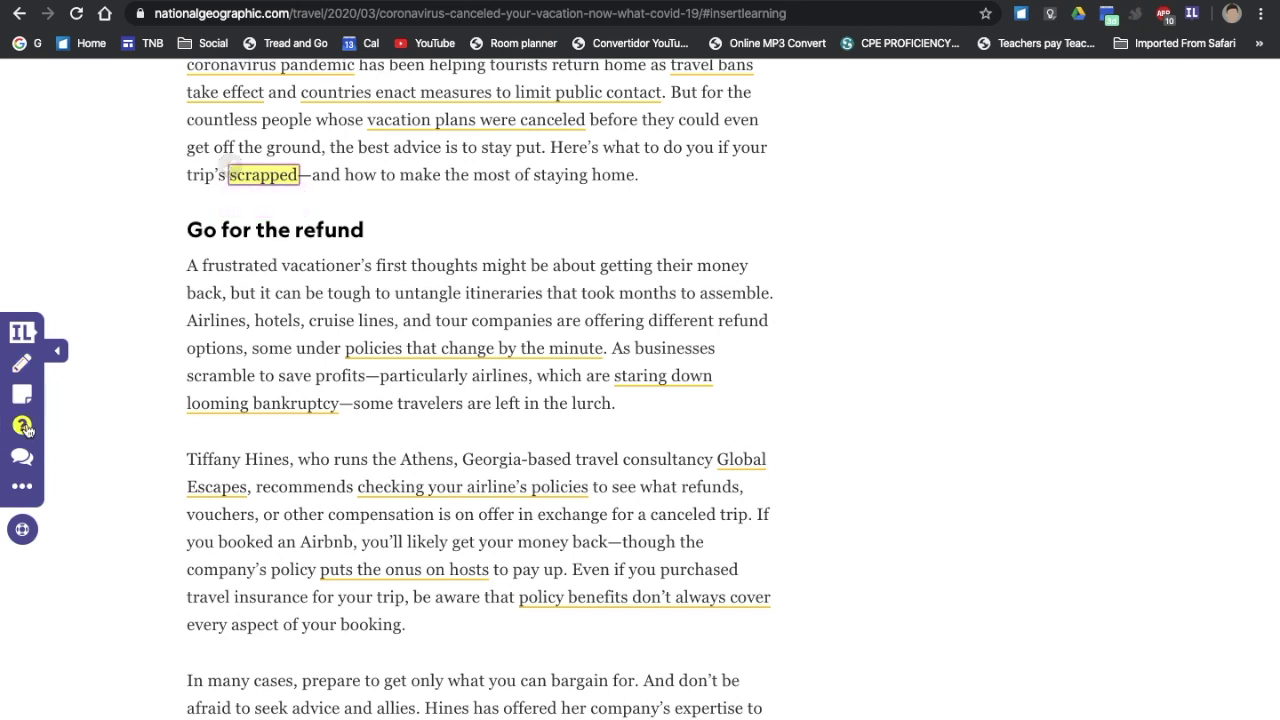
click(413, 524)
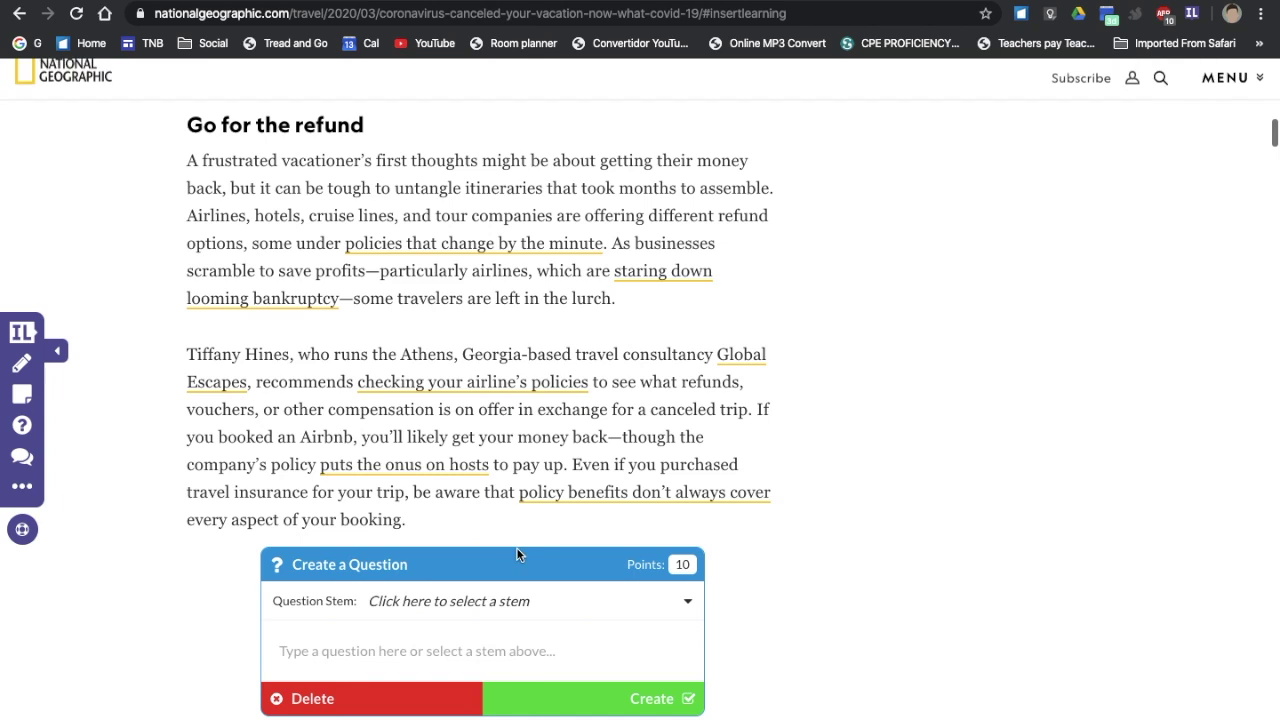
Enter "dhfjkdshfdjkhfj?" as the new question's text, edit its points value, and create the question
scroll(516, 547, down, 1)
click(371, 524)
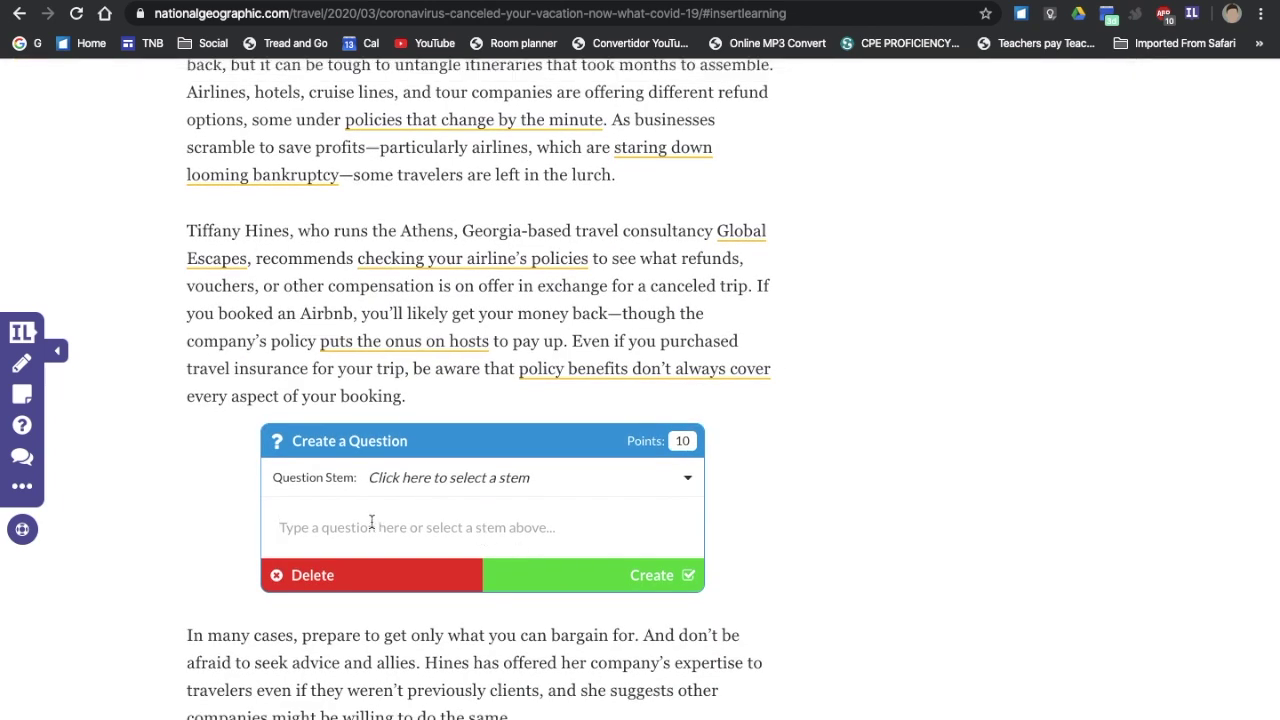
text(dhfjkdshfdjkhfj)
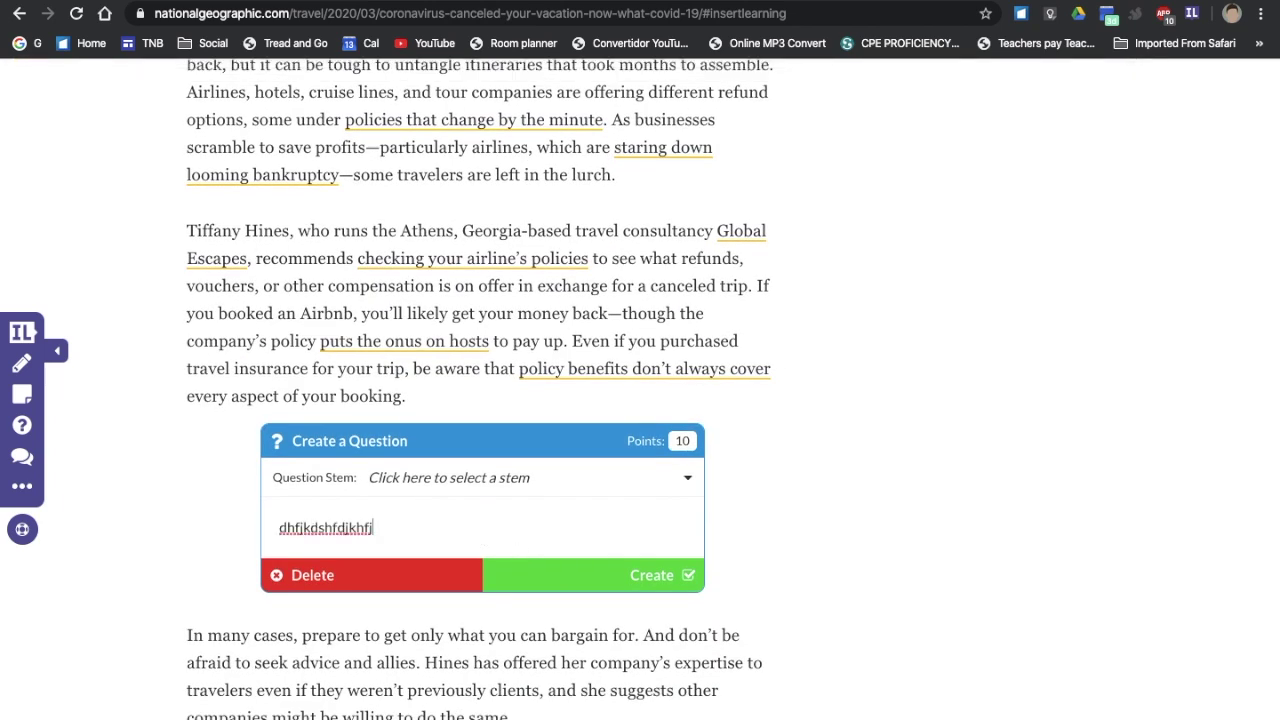
text(?)
click(688, 440)
key(BackSpace)
click(680, 575)
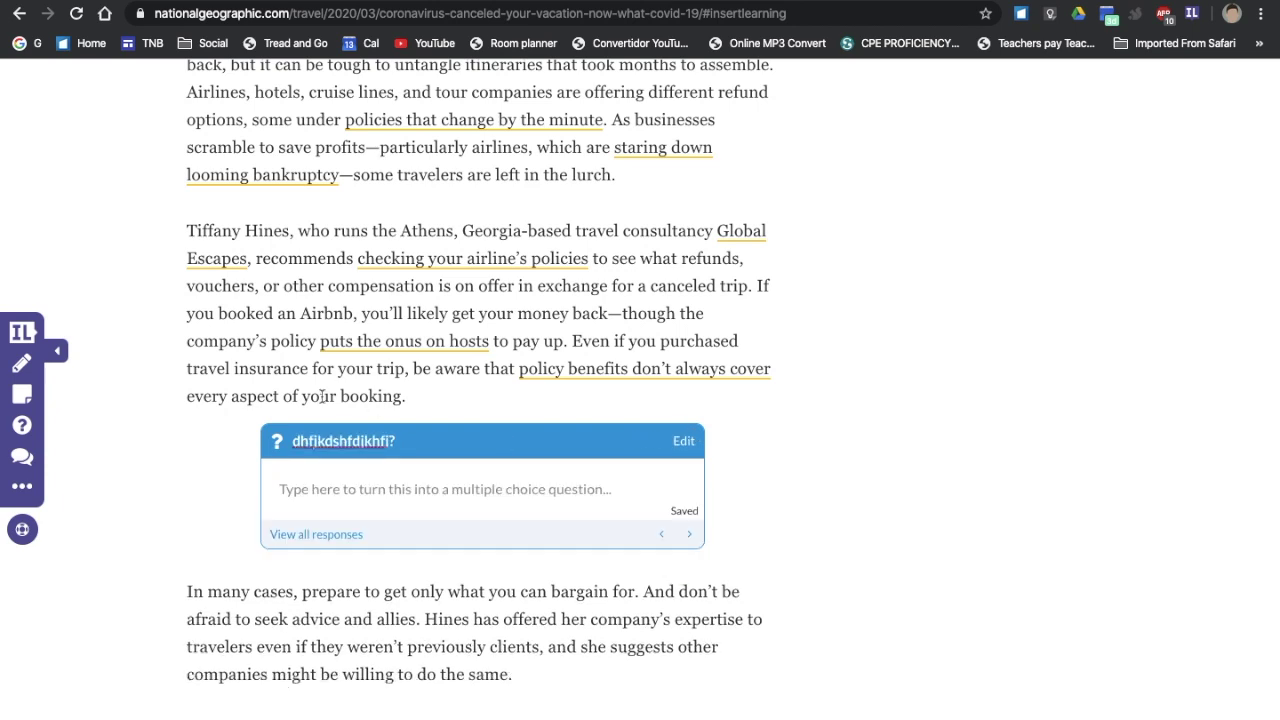
Create a discussion below the paragraph beginning "We can read between the lines" with the topic "Do you agree with the above point?"
scroll(322, 396, down, 5)
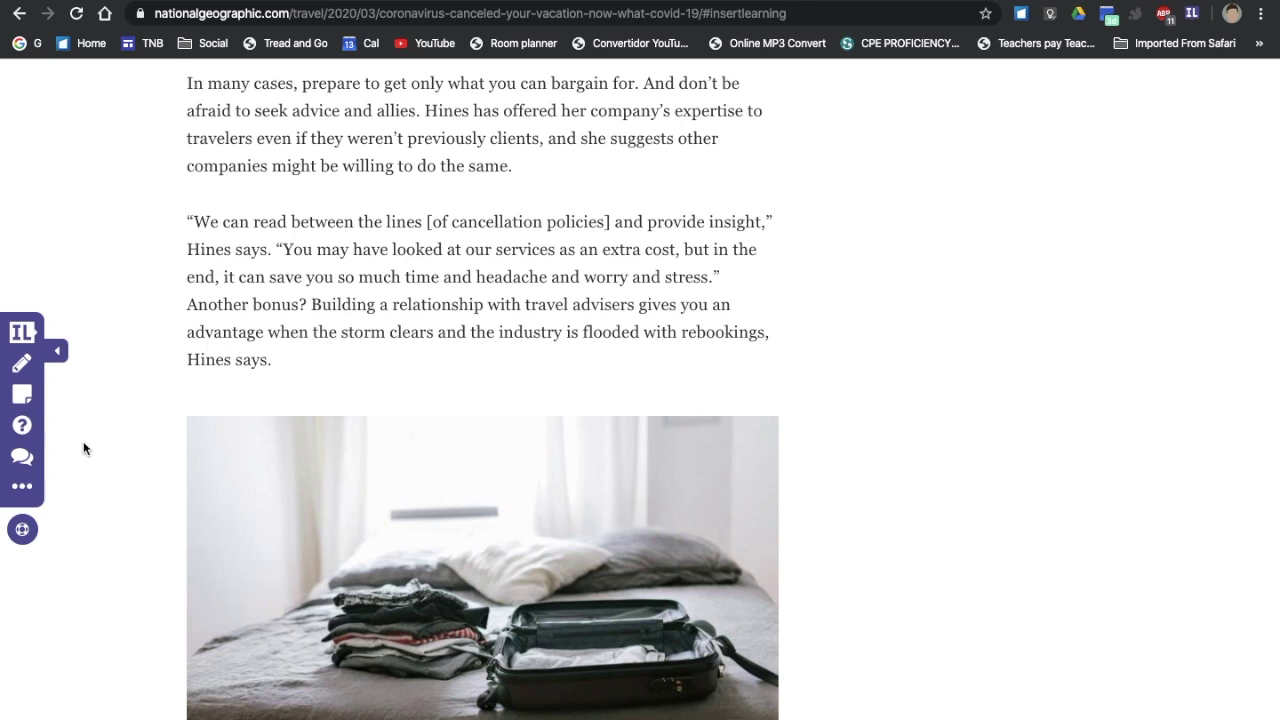
click(21, 460)
click(407, 293)
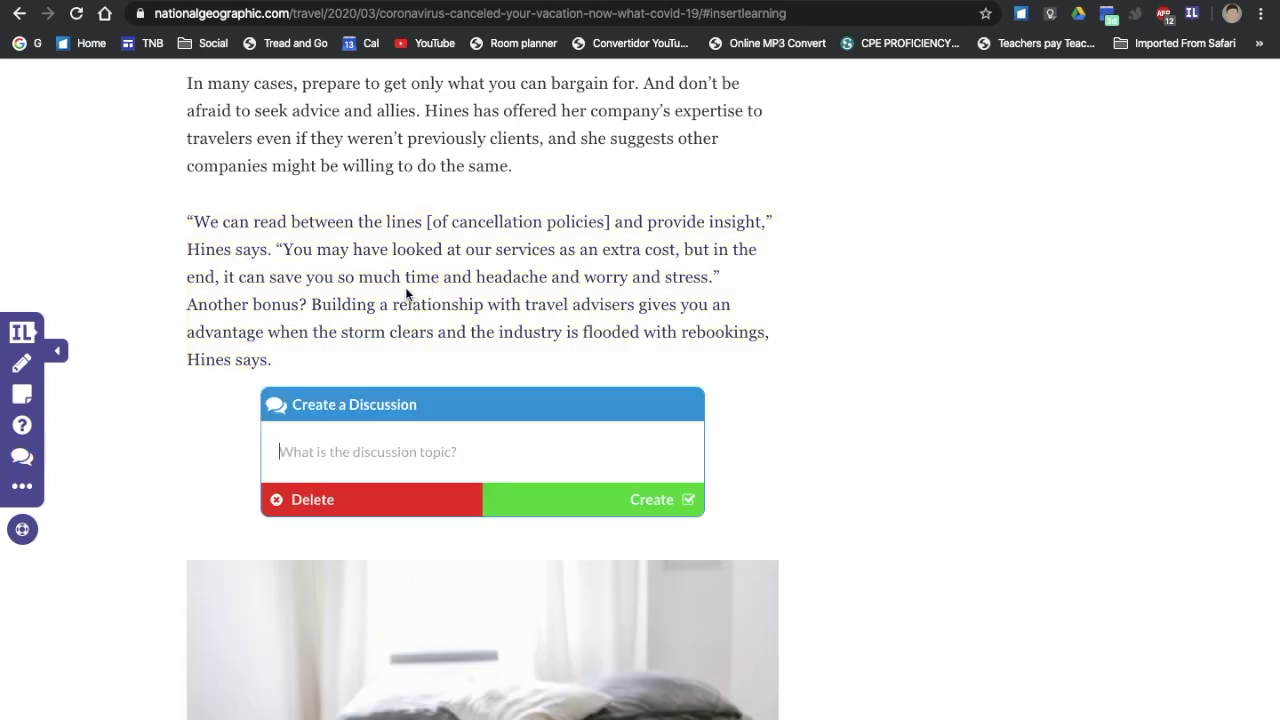
click(398, 443)
text(Do you agree)
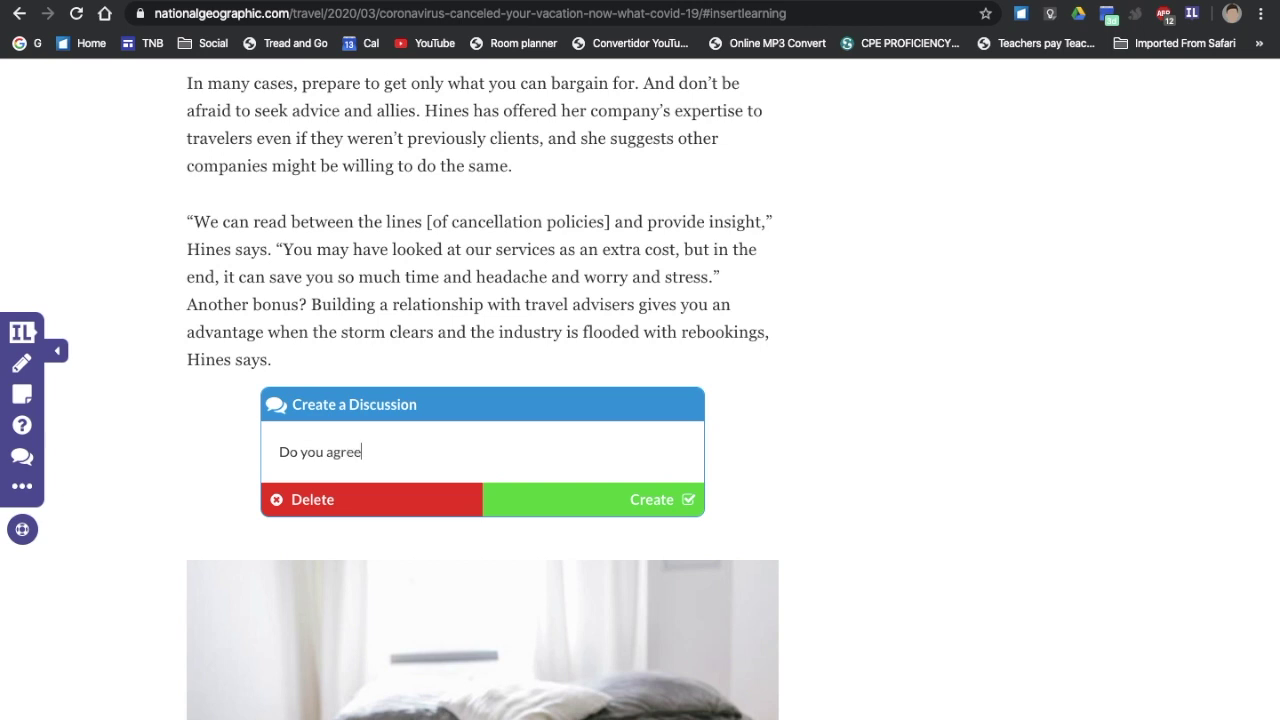
text( with the above point?)
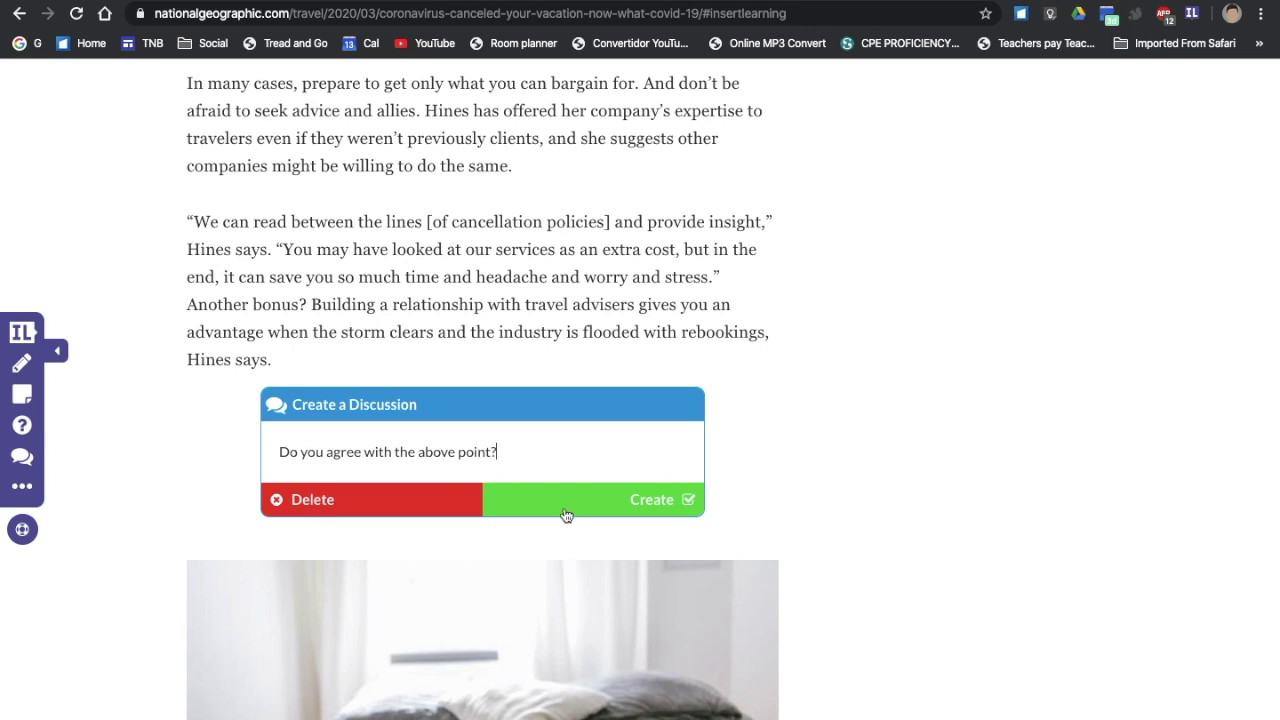
click(646, 501)
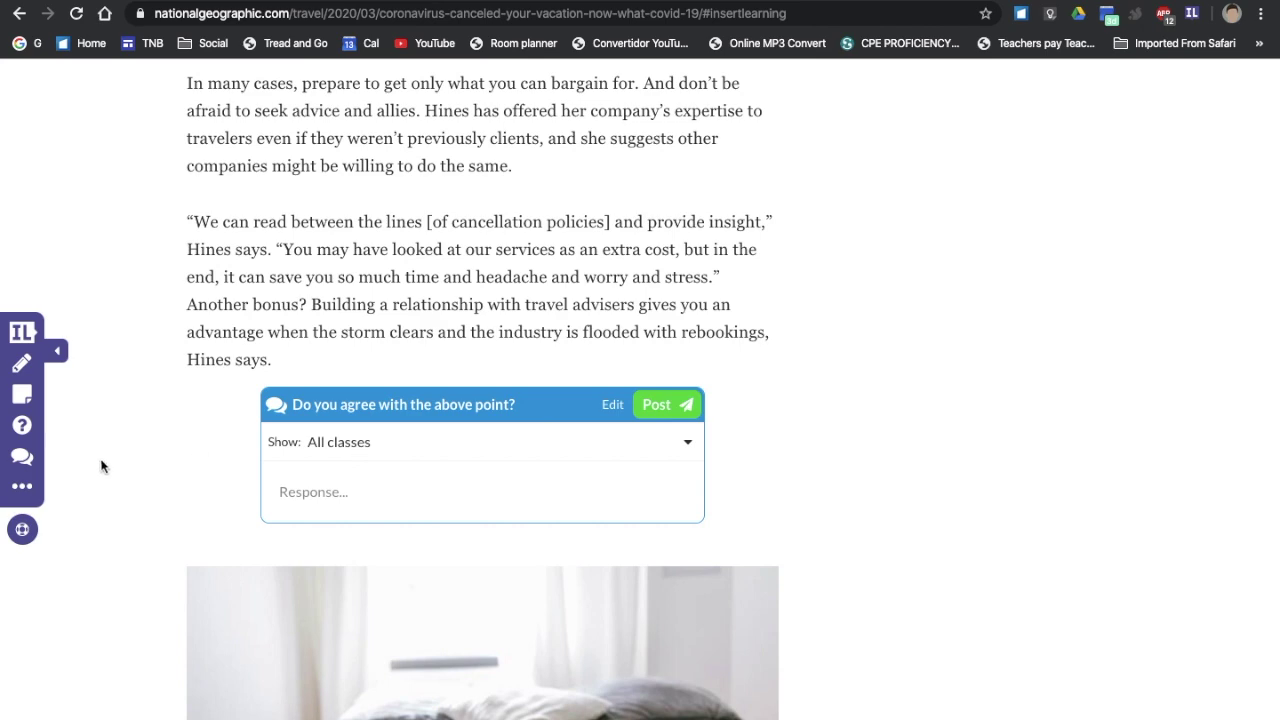
Assign the finished lesson to the B2 class and copy its shareable link
scroll(95, 430, up, 10)
scroll(100, 392, up, 7)
scroll(100, 392, up, 2)
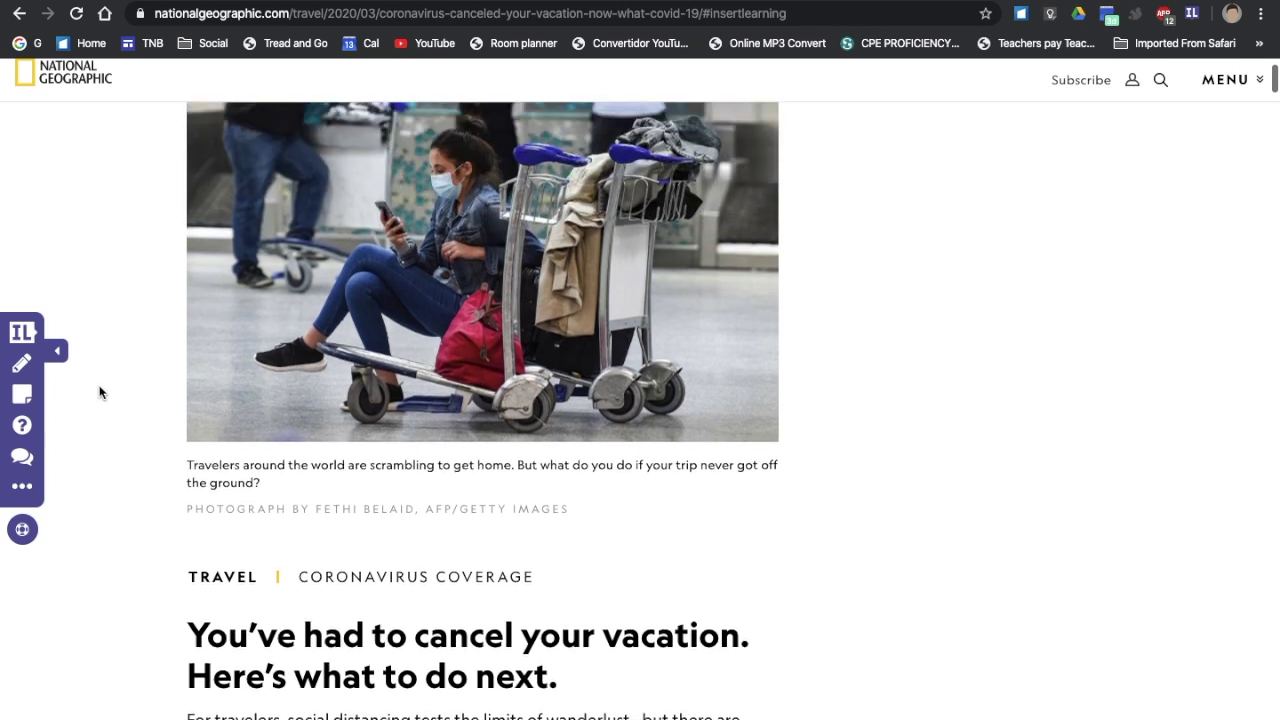
scroll(100, 392, up, 3)
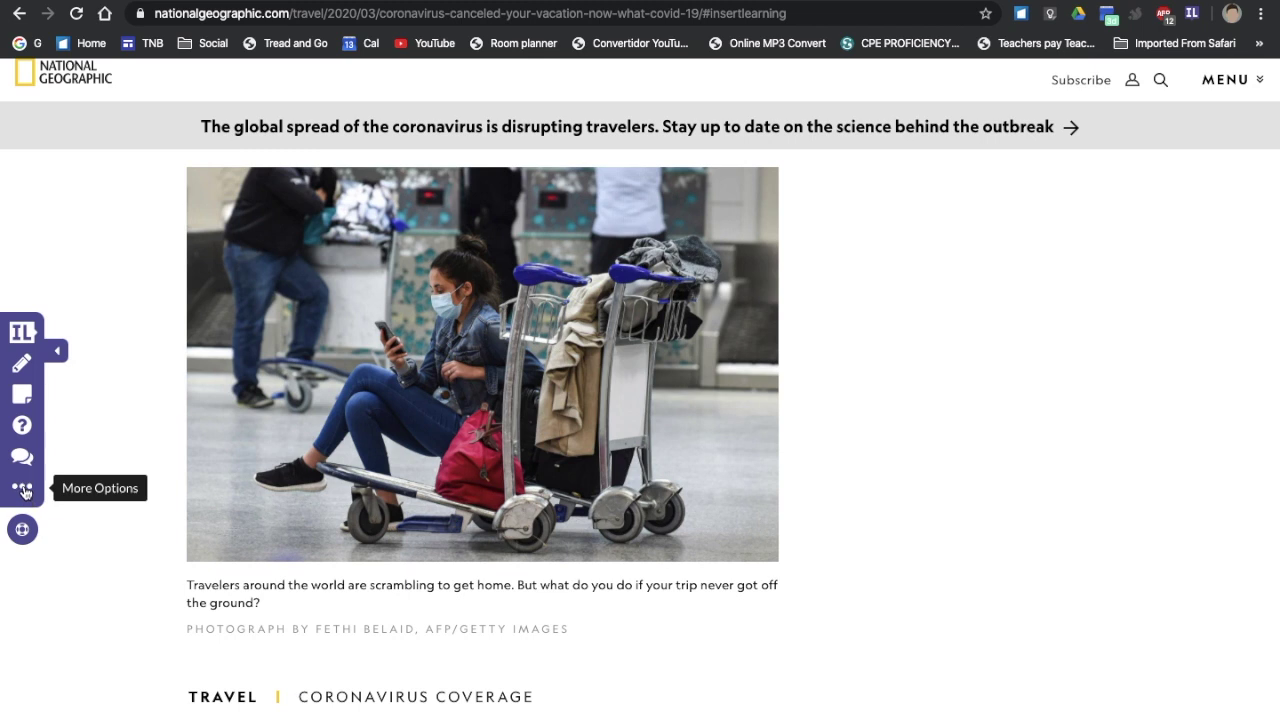
click(24, 491)
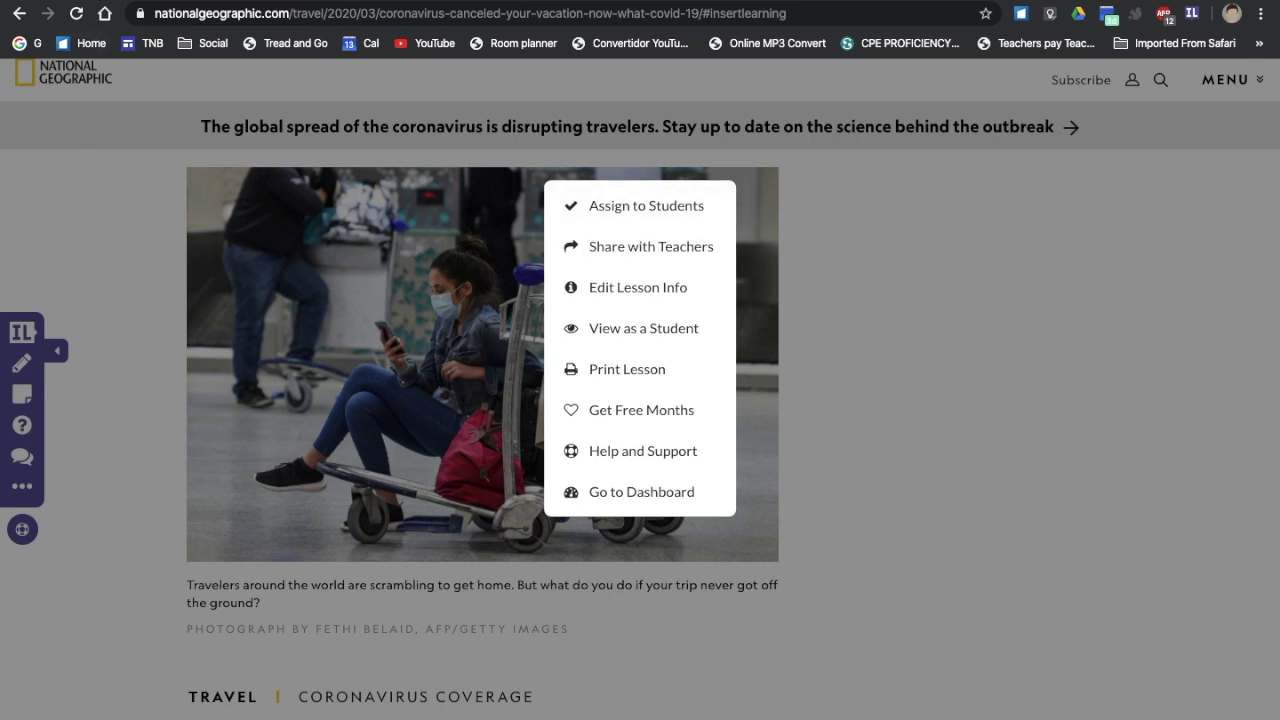
key(ctrl+Tab)
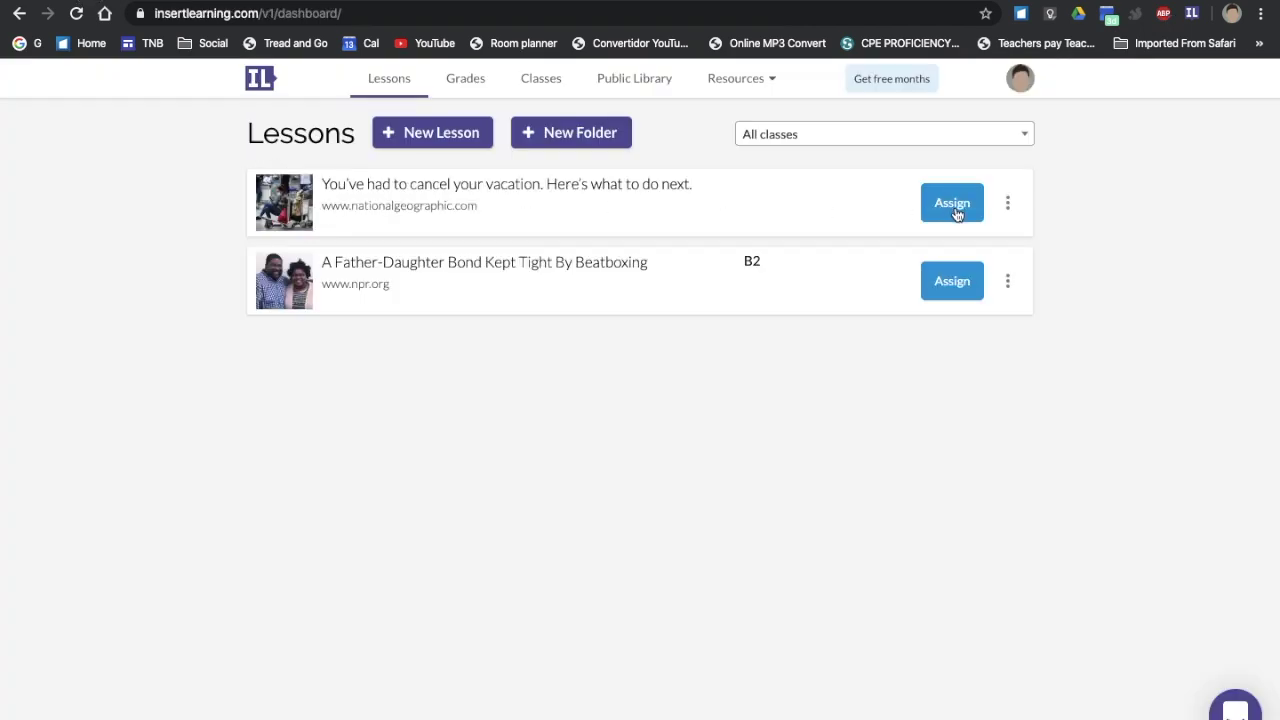
key(ctrl+Tab)
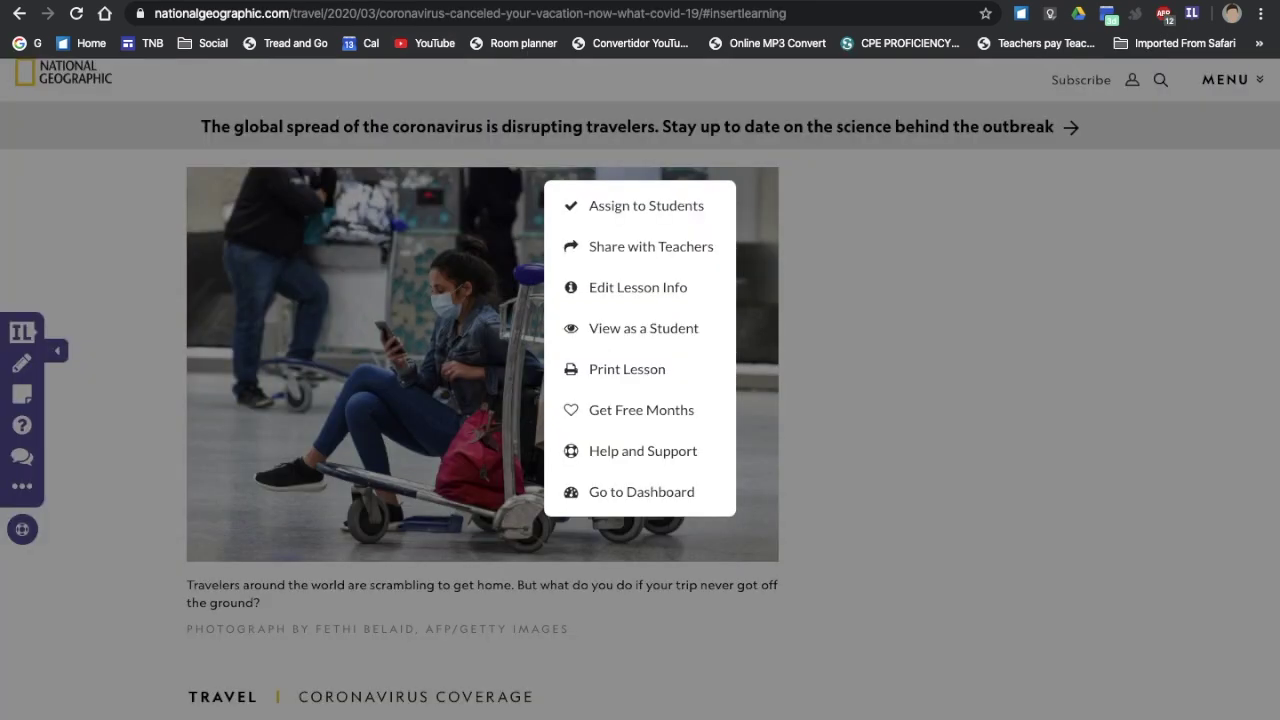
click(660, 212)
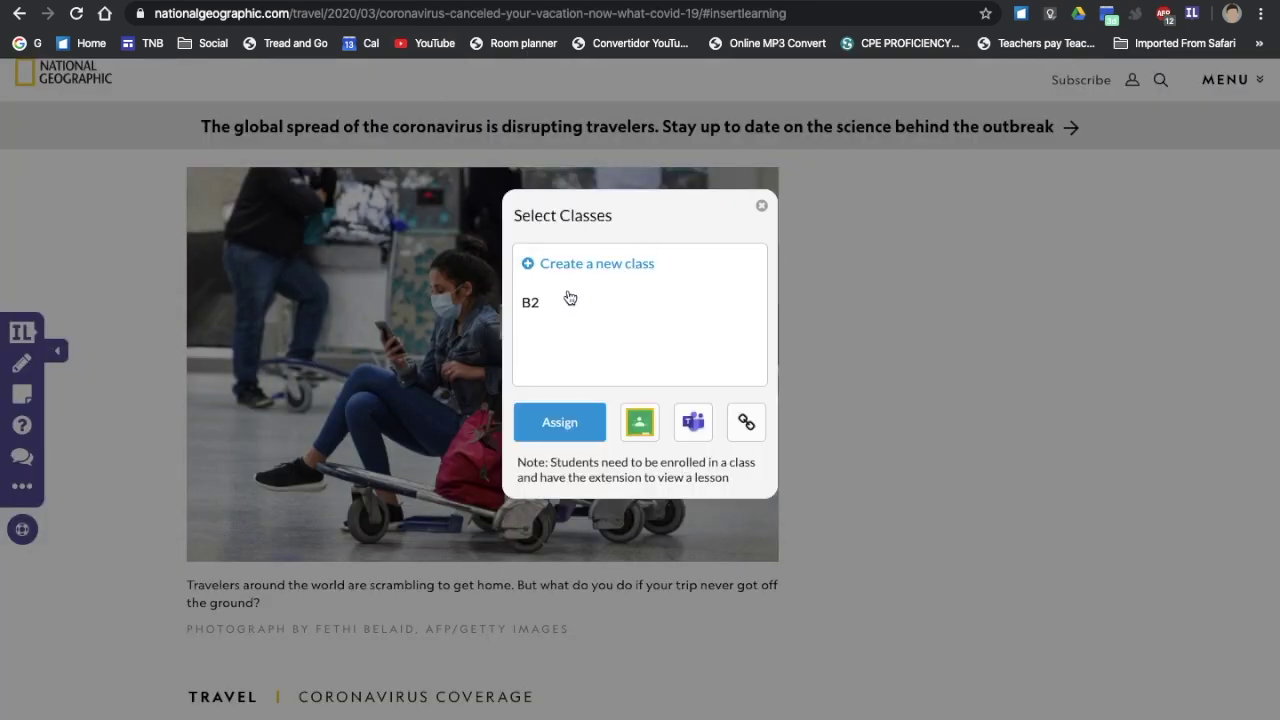
click(537, 309)
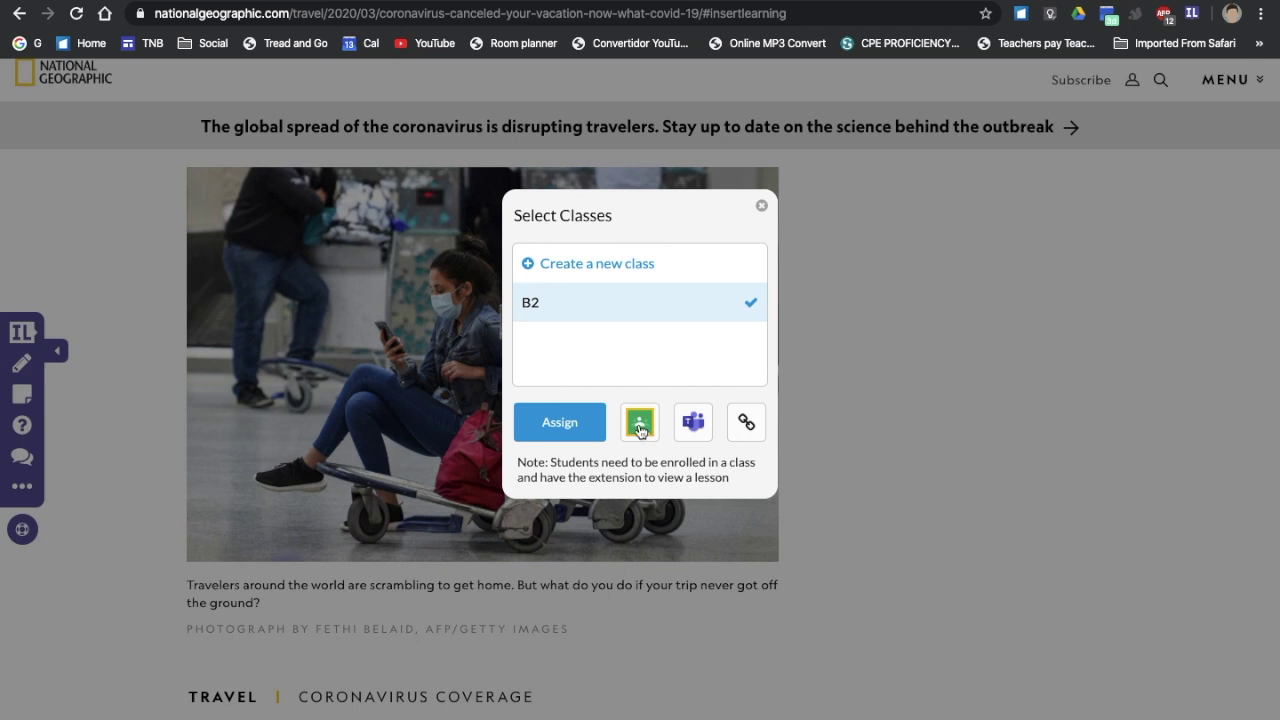
click(748, 425)
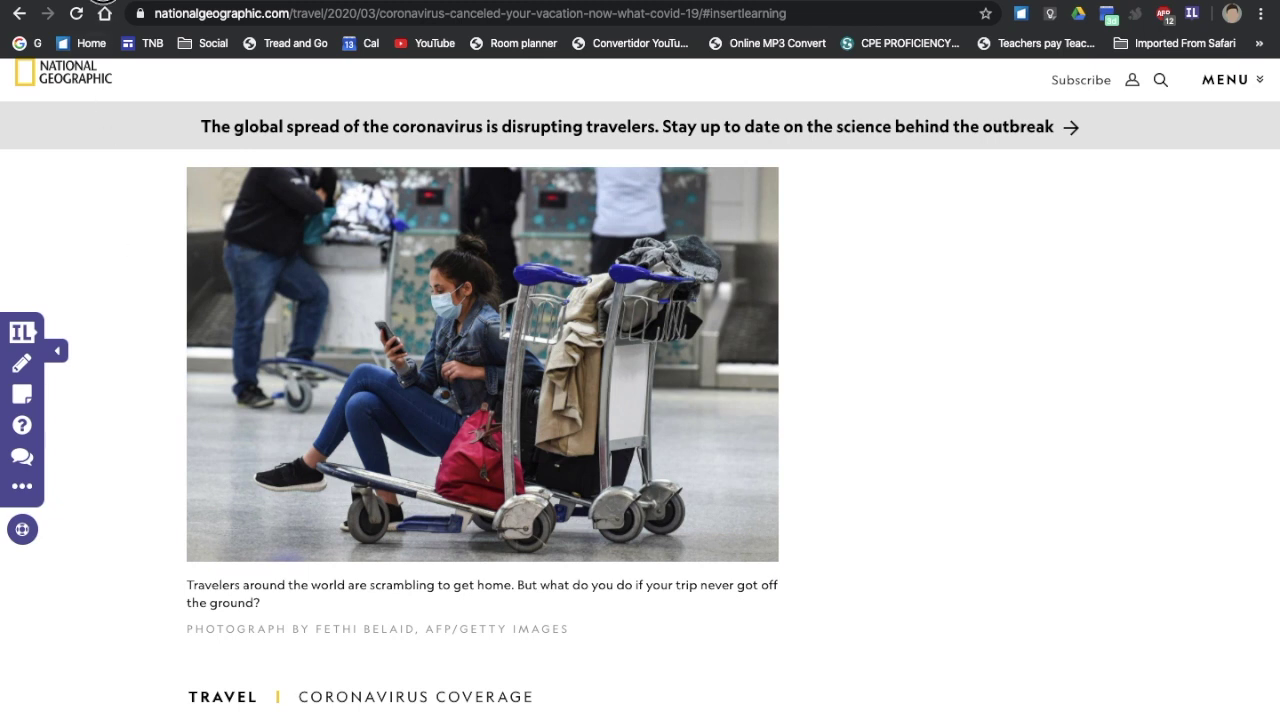
Switch to the InsertLearning dashboard and open the list of classes
key(ctrl+Tab)
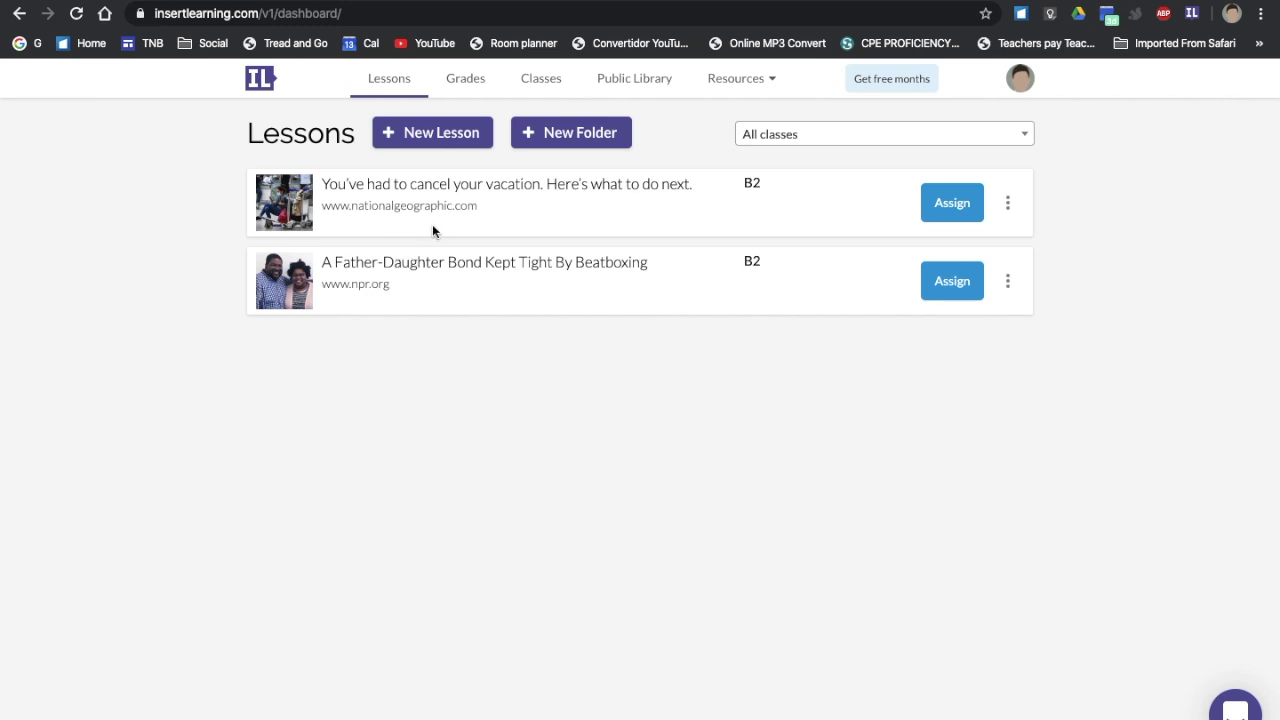
click(541, 80)
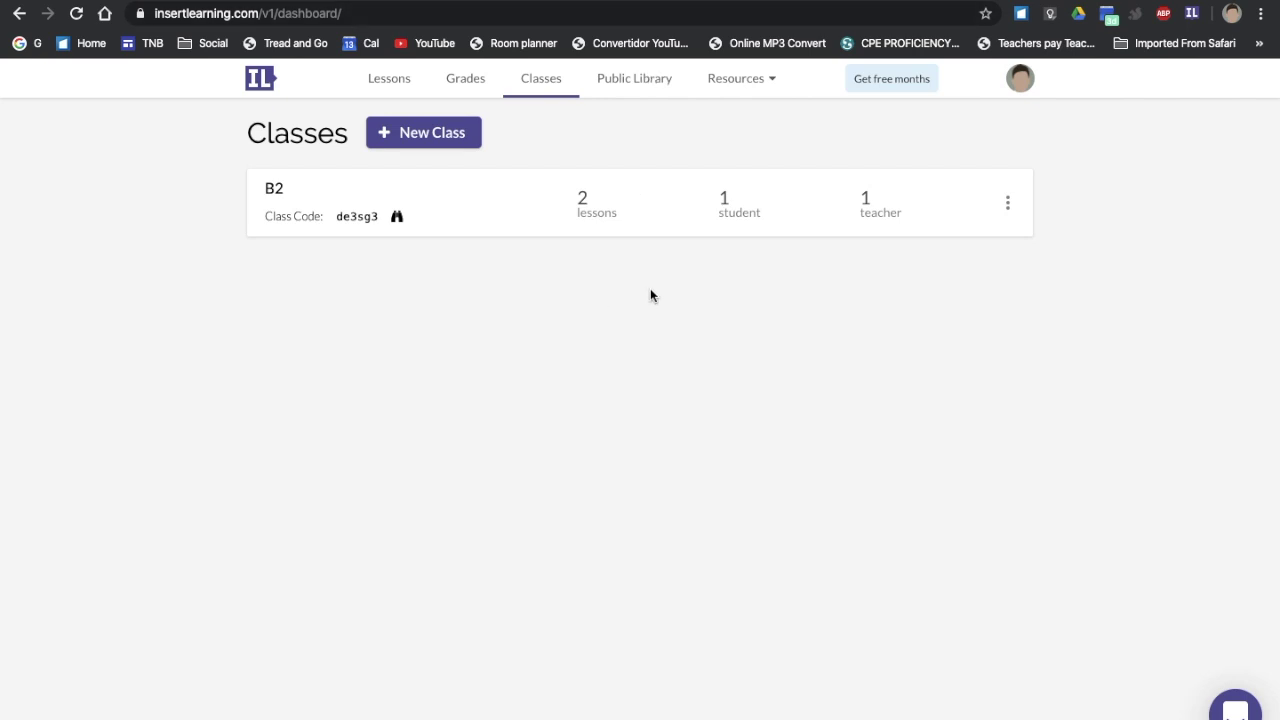
Switch to Gmail and start a message to the account owner's own e-mail address with the copied lesson link in the body
key(ctrl+Up)
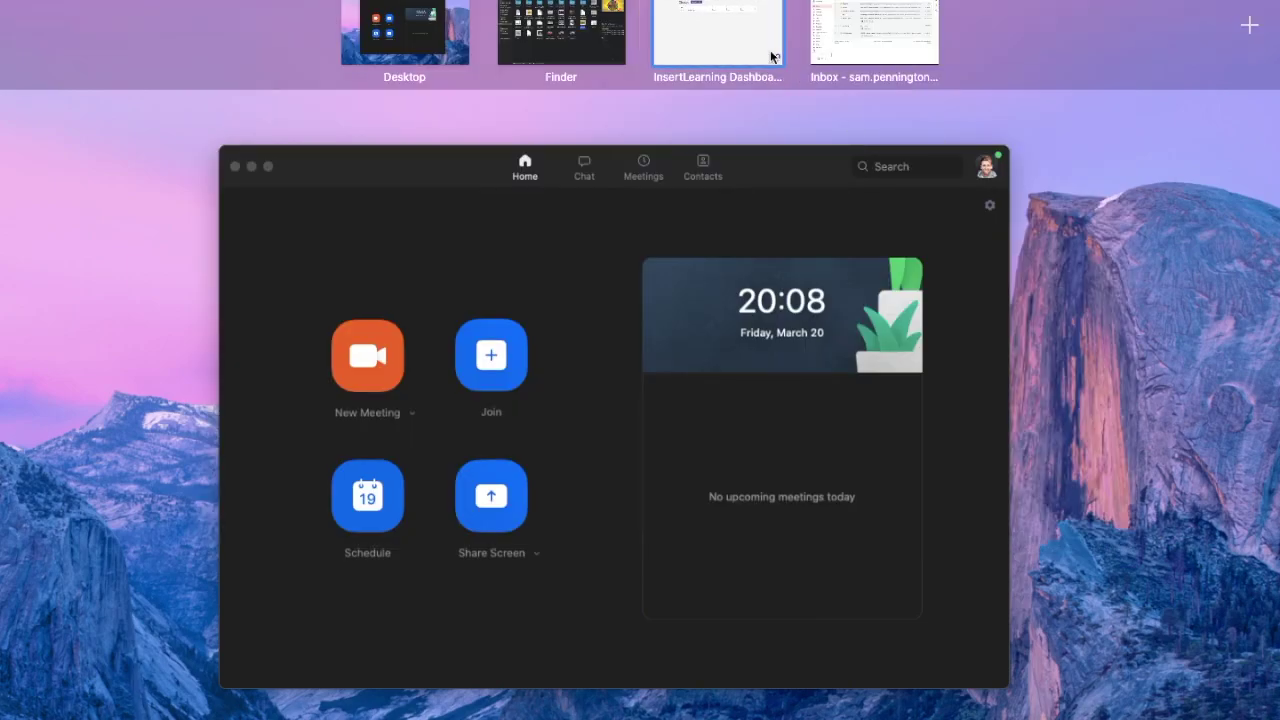
click(838, 48)
click(92, 151)
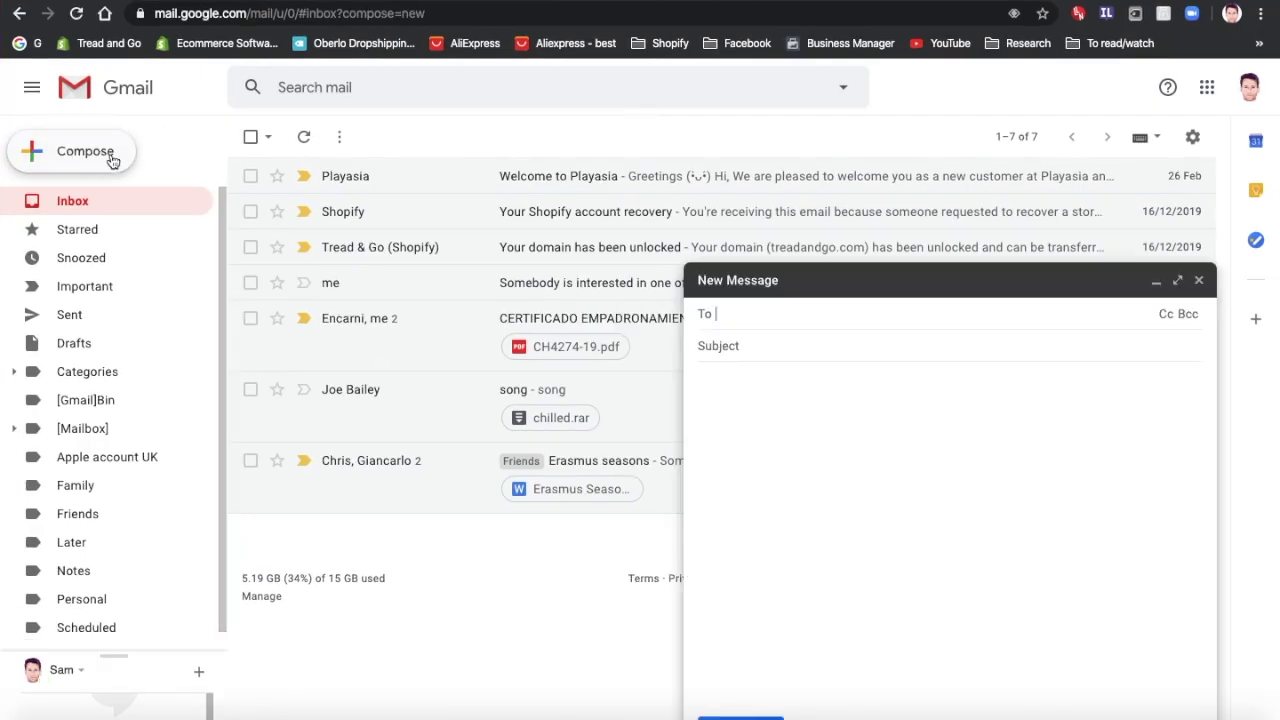
text(sa)
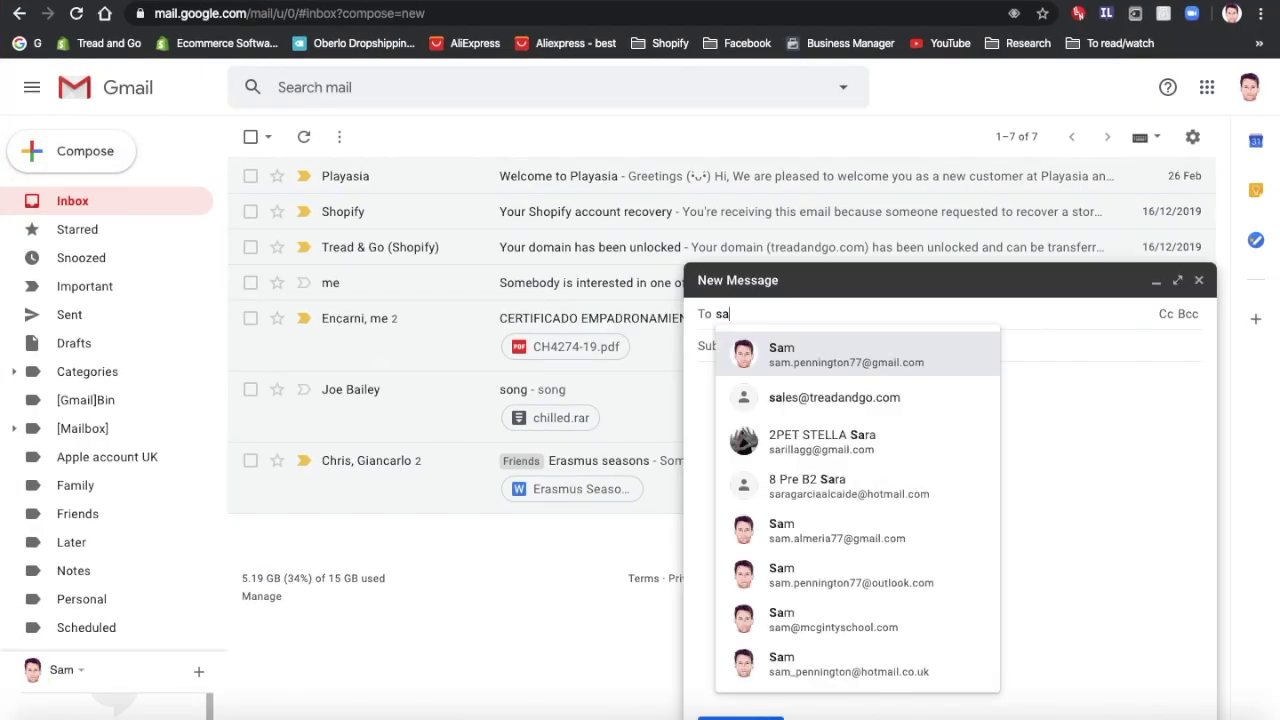
text(m)
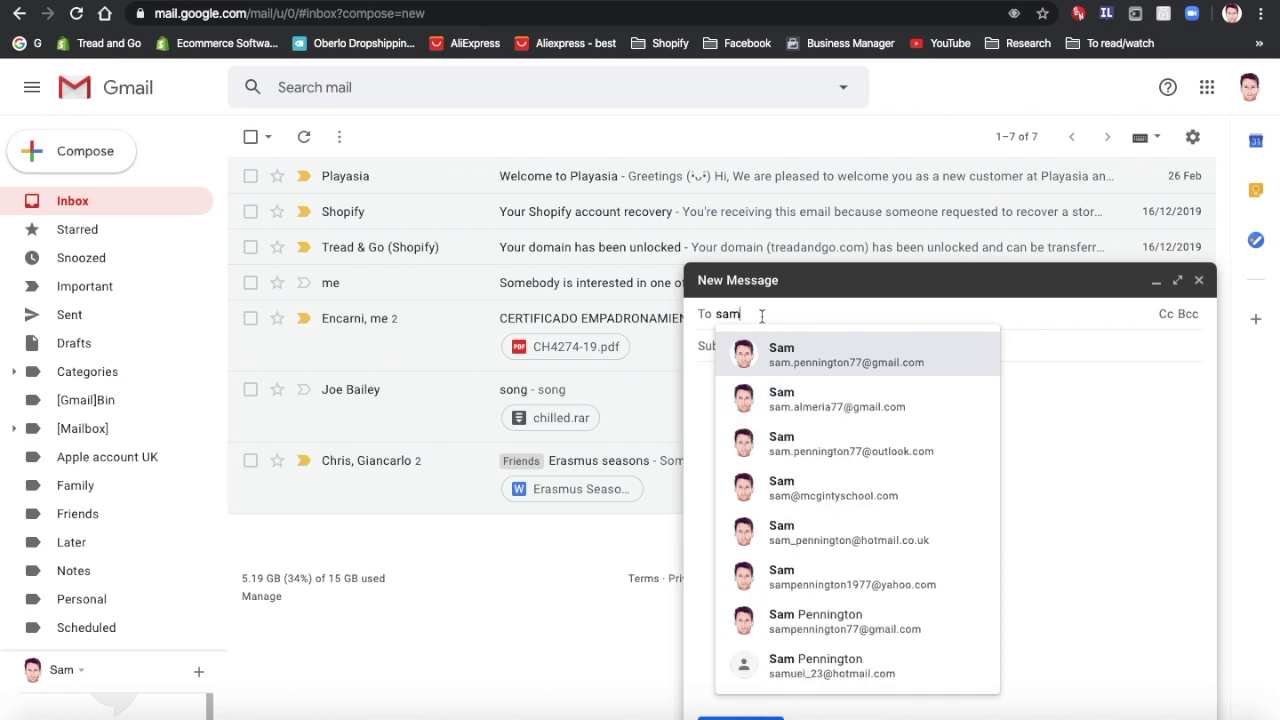
click(800, 360)
click(746, 380)
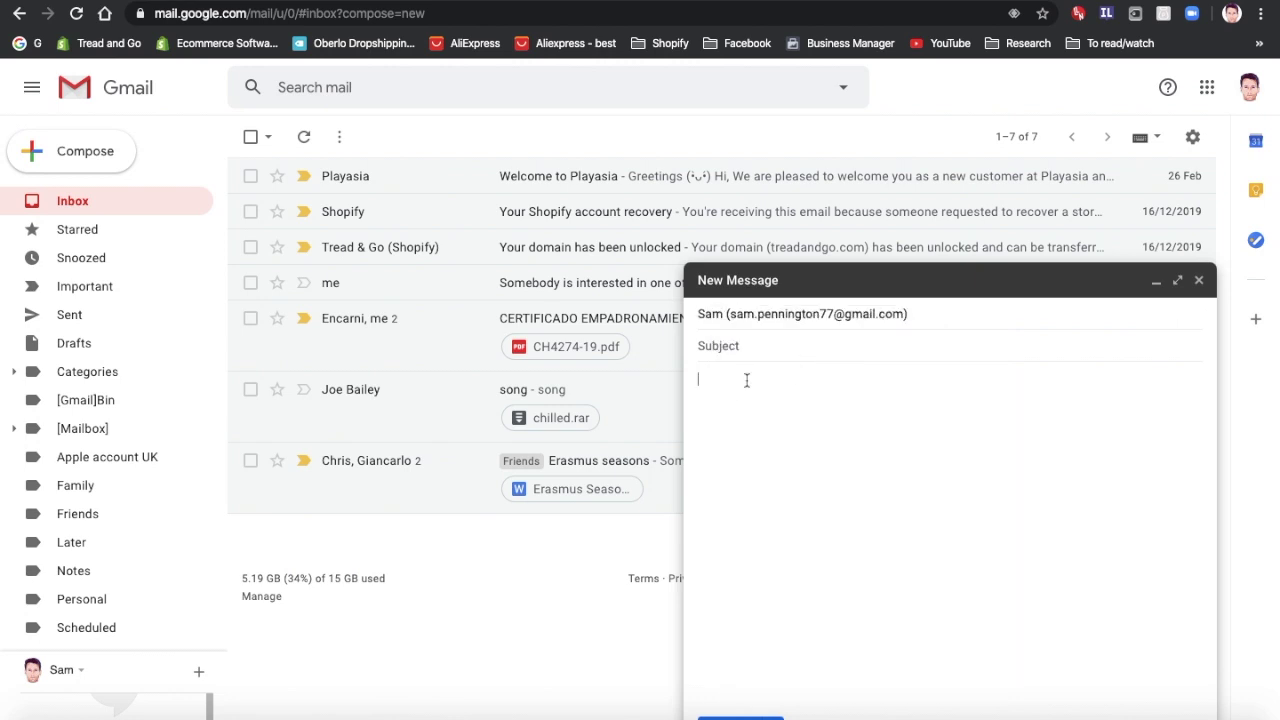
key(ctrl+v)
key(Return)
Copy the B2 class code from the InsertLearning dashboard, add it below the lesson link in the Gmail message, and send the message
key(ctrl+Up)
click(665, 30)
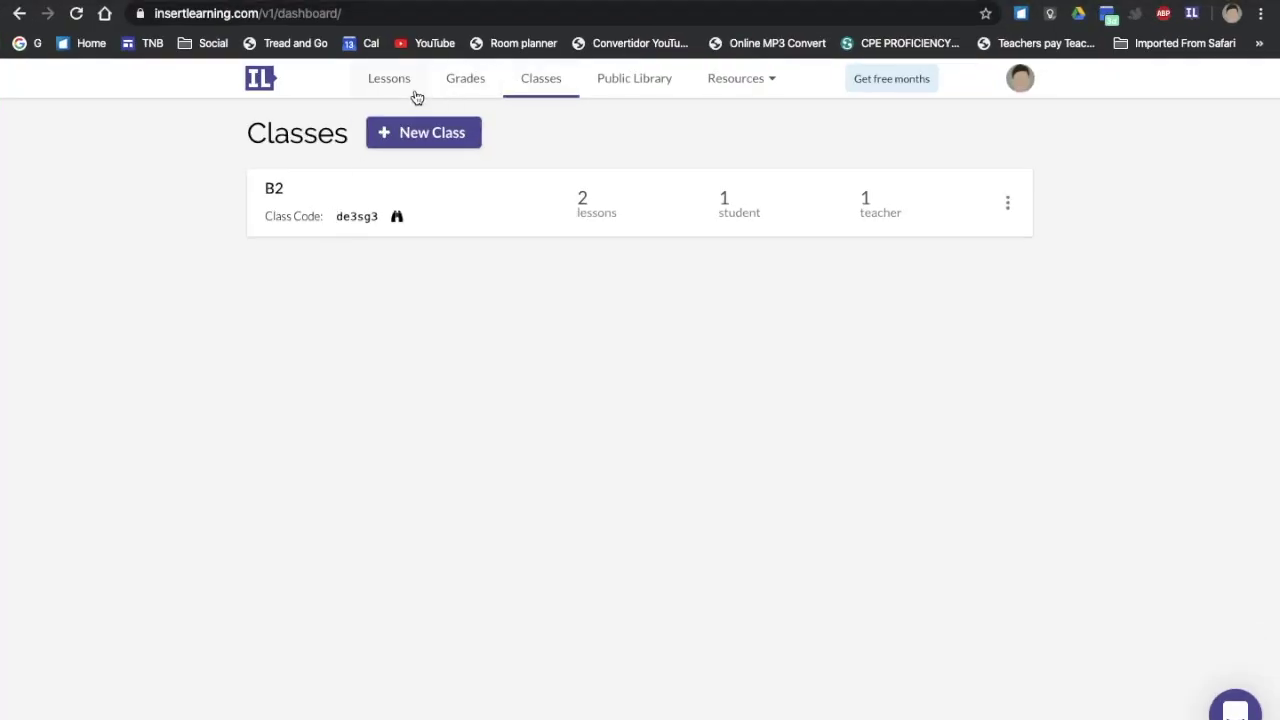
double_click(338, 216)
key(ctrl+Up)
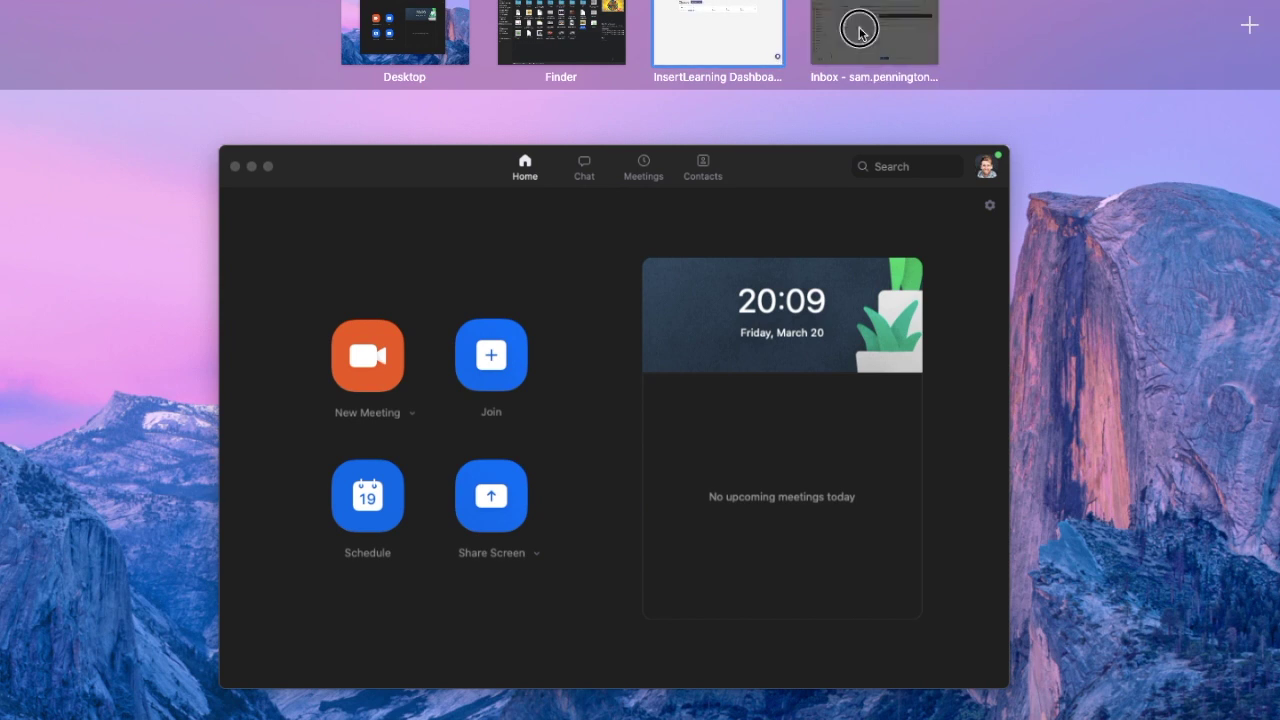
click(872, 32)
key(super+v)
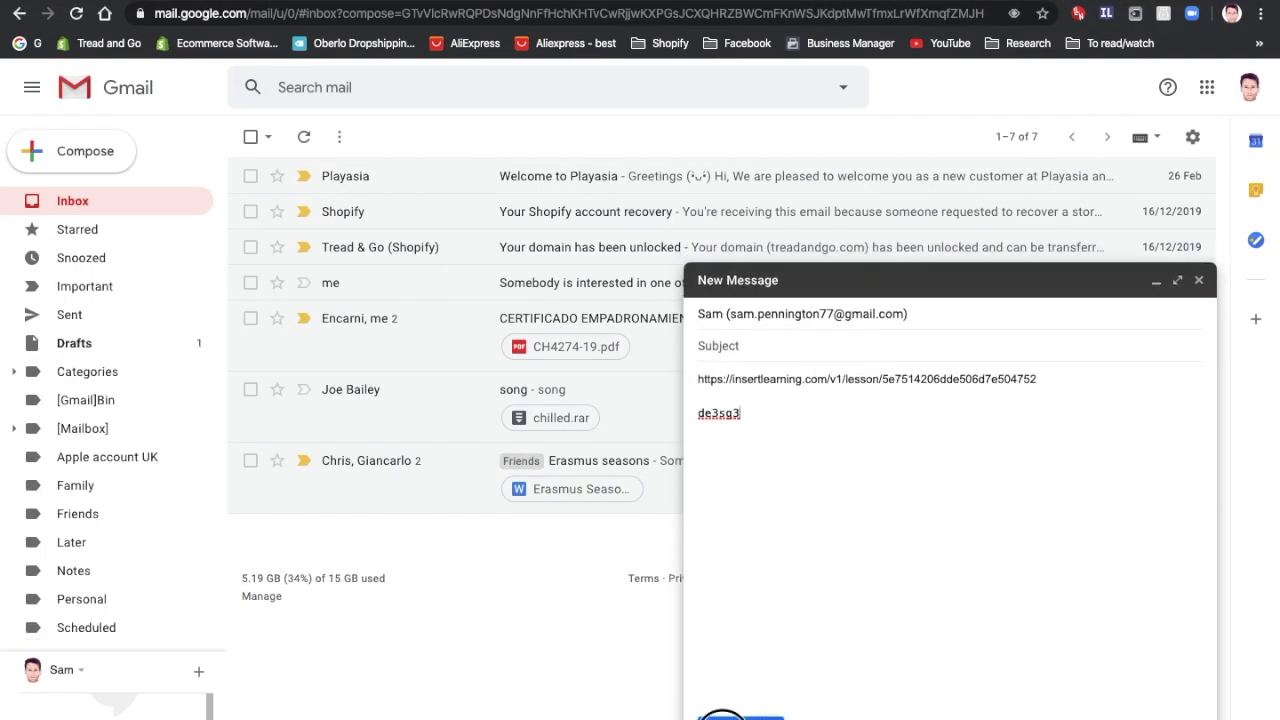
click(725, 716)
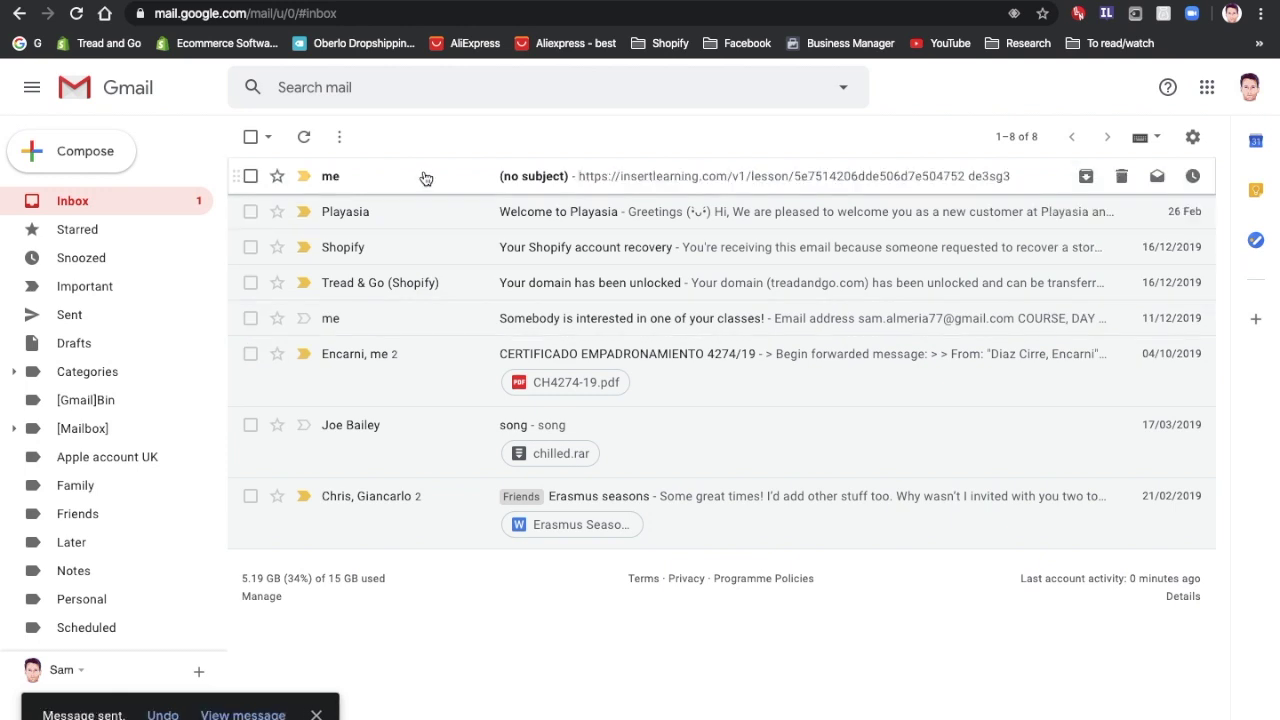
Open the received message and follow its lesson link to bring up the article's first question as a student
click(591, 180)
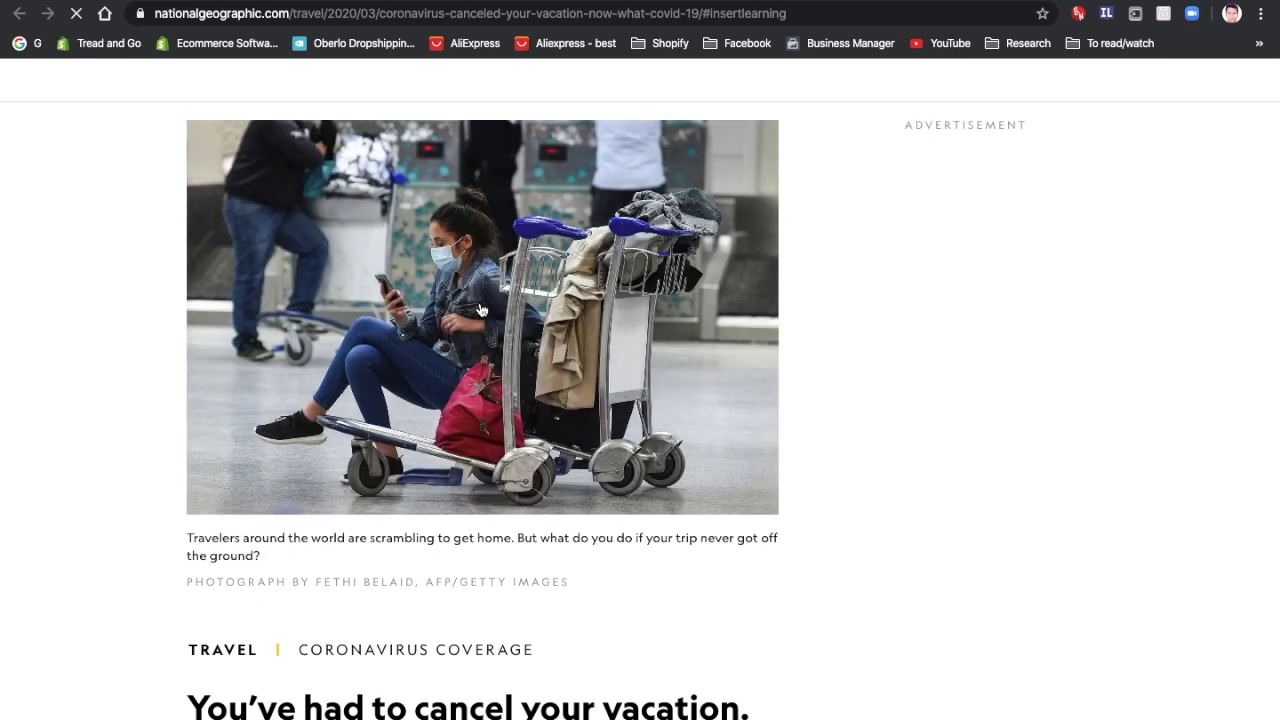
scroll(481, 310, down, 1)
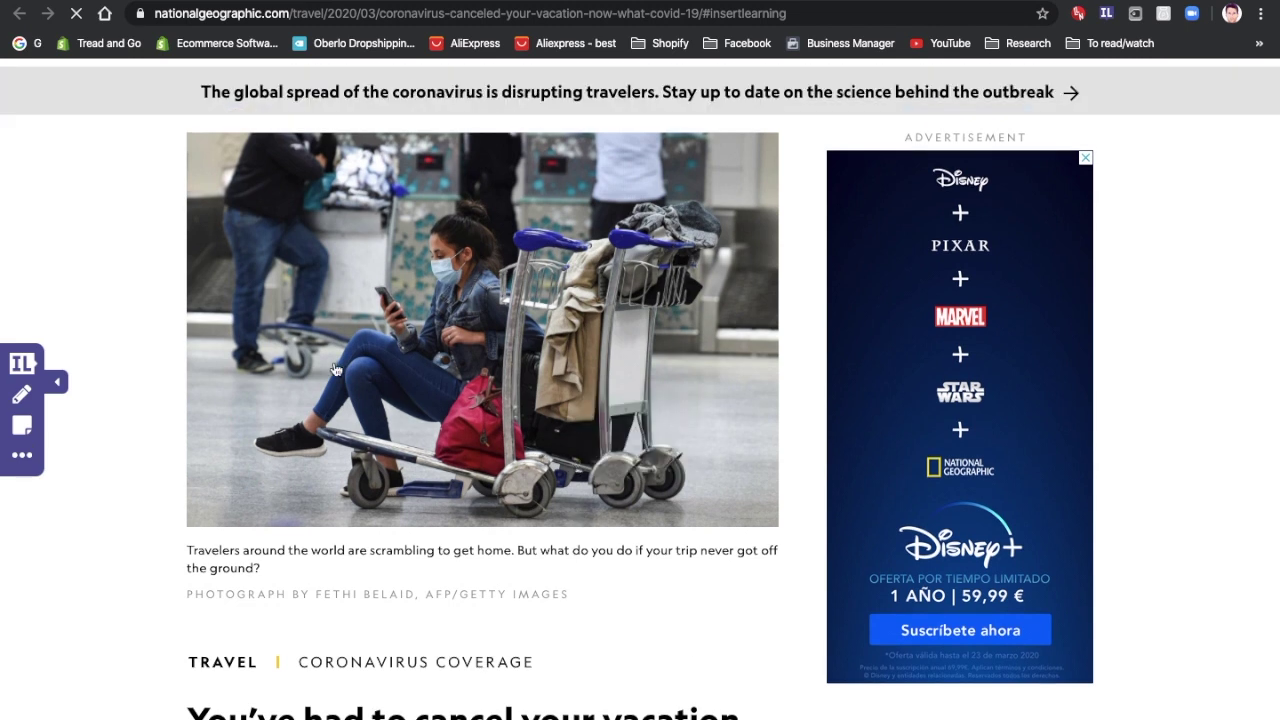
scroll(261, 403, down, 1)
scroll(261, 403, down, 5)
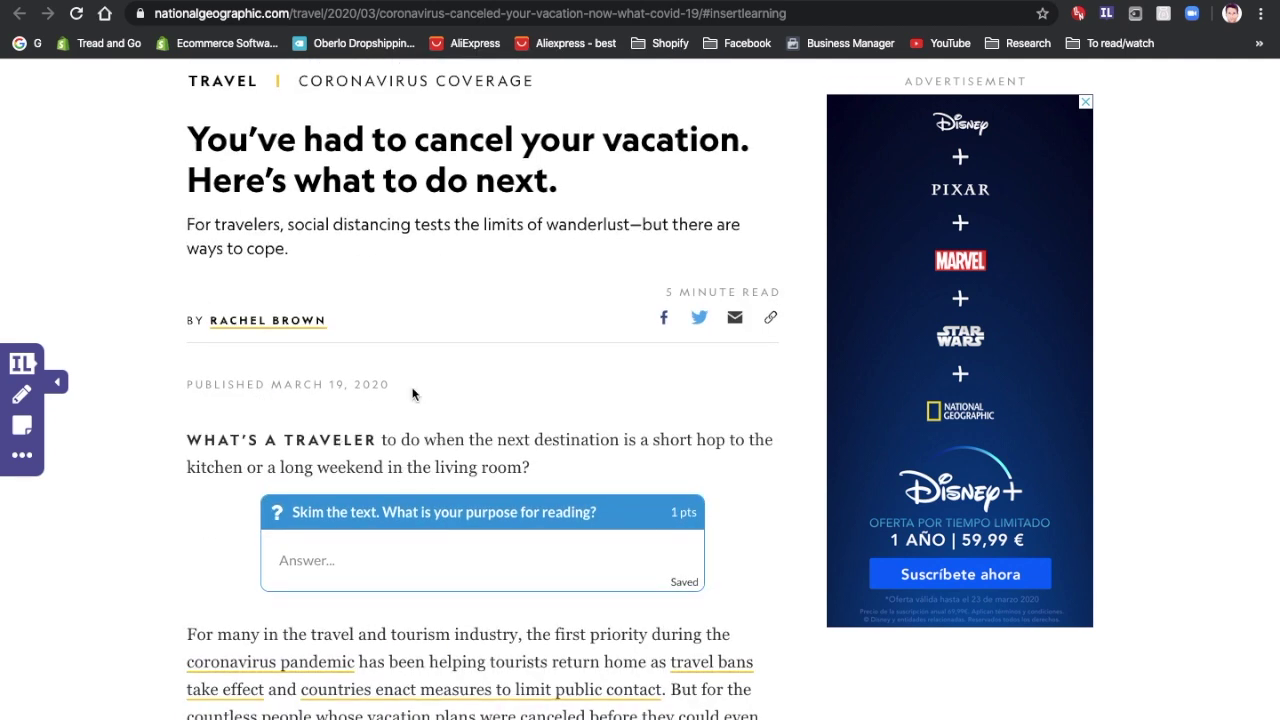
Answer "Skim the text. What is your purpose for reading?" with "hdfjkhdfjkdhfj" and display the comment on the highlighted word "scrapped"
scroll(412, 394, down, 1)
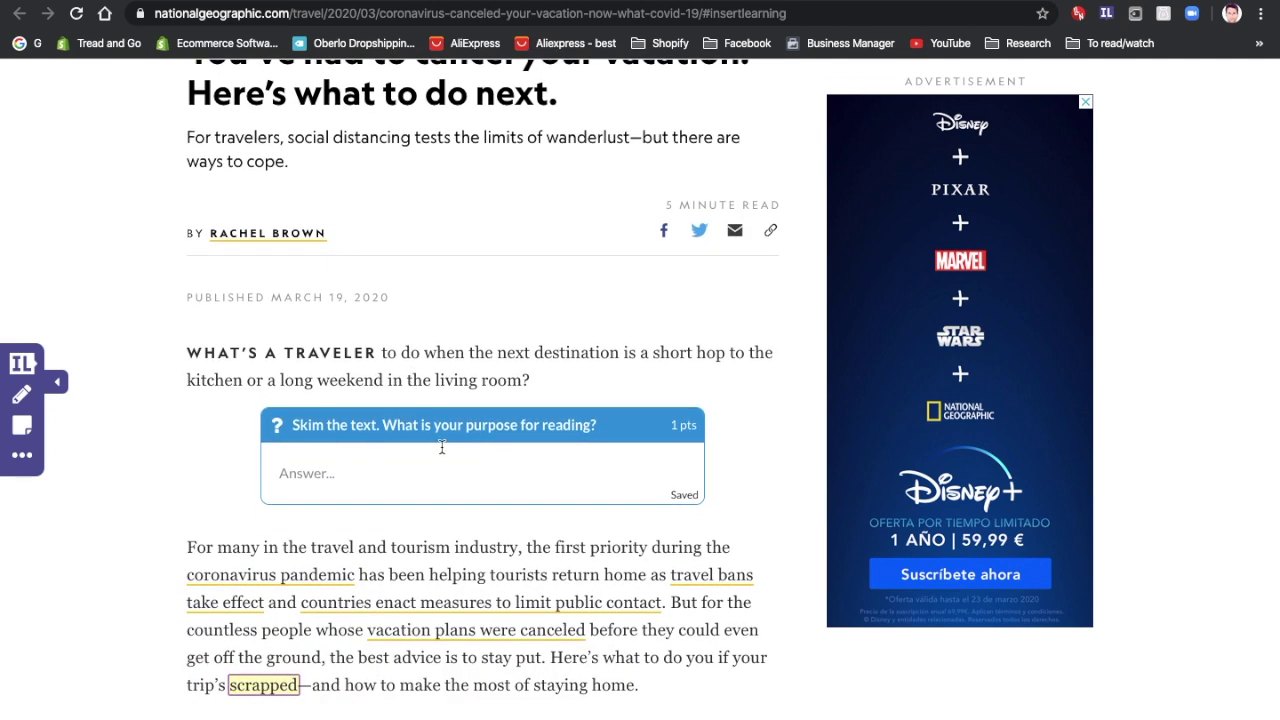
click(403, 465)
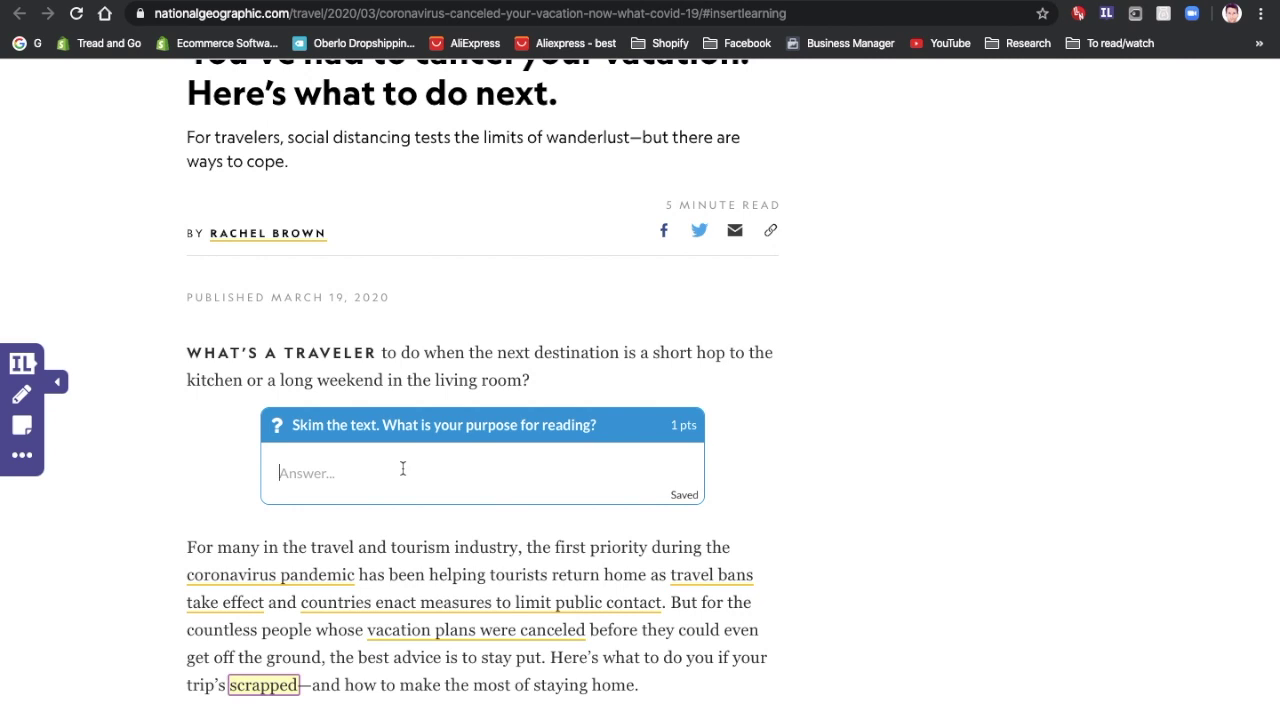
text(hdfjkhdfjkdhfj)
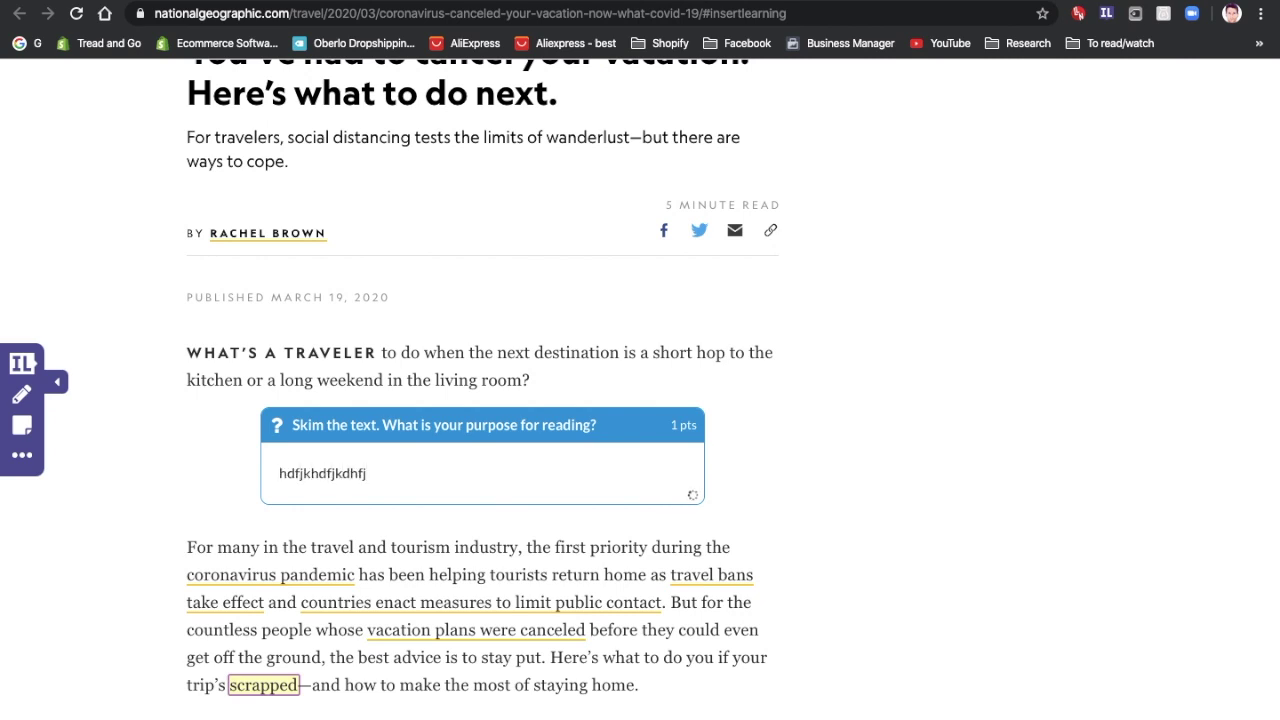
scroll(509, 536, down, 3)
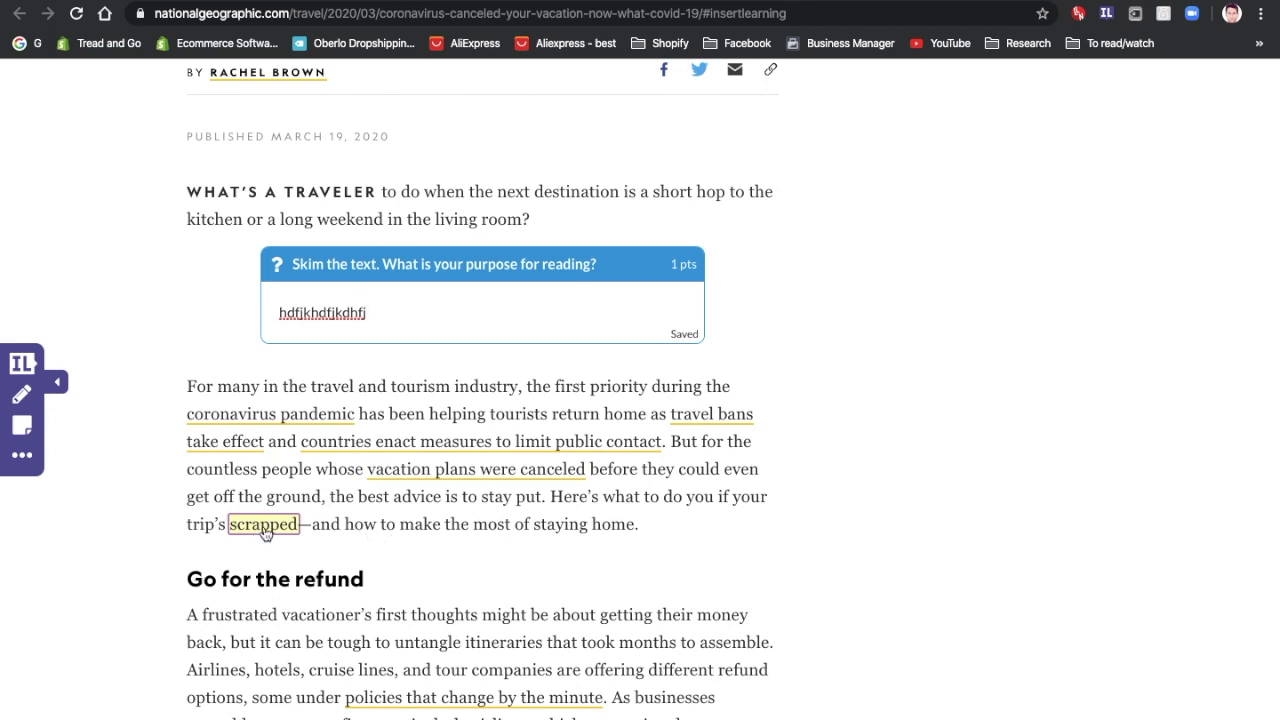
mouse_move(265, 532)
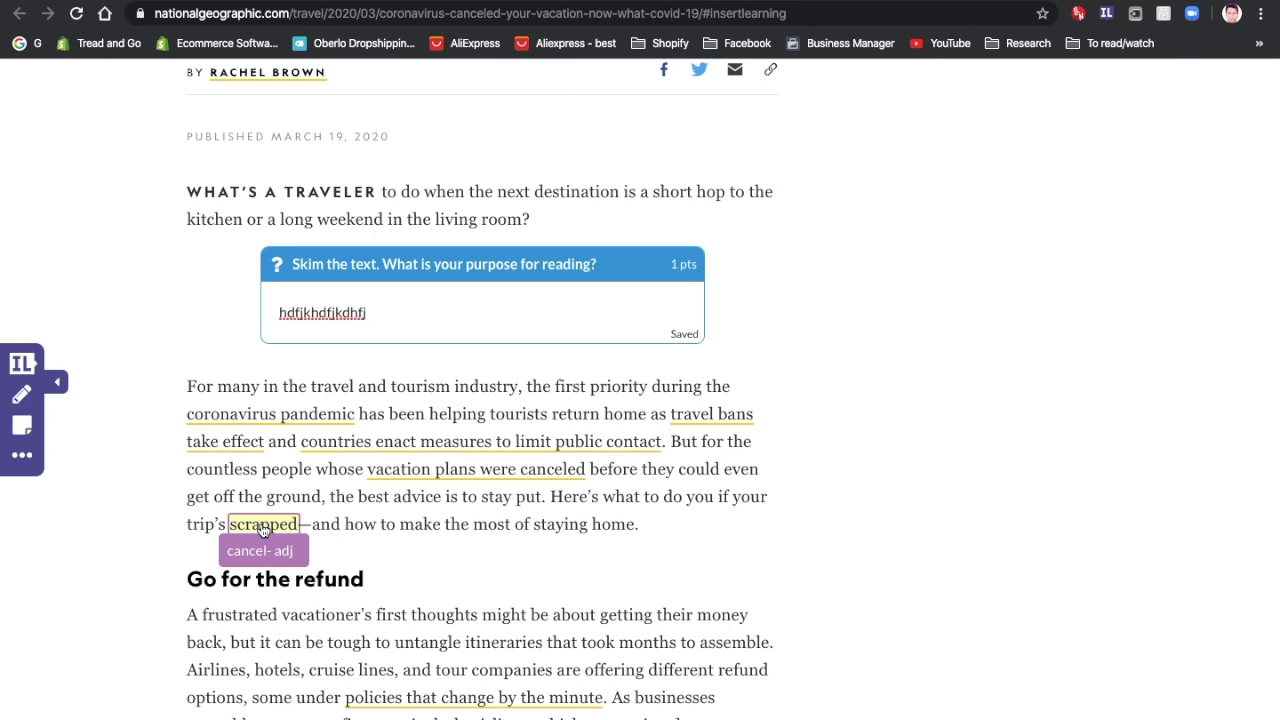
Answer the lesson's second question, "dhfjkdshfdjkhfj?", with "jdhfjdhfdjh"
scroll(415, 530, down, 3)
scroll(415, 530, down, 7)
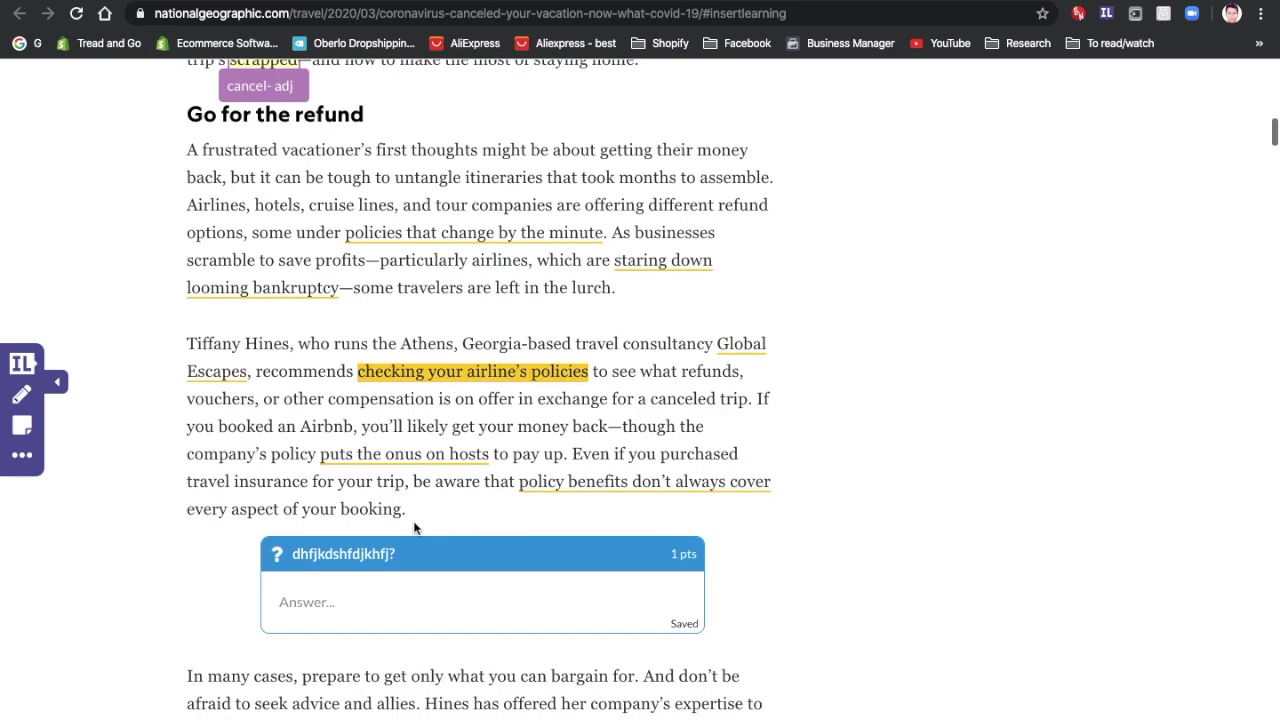
click(356, 601)
text(jdhfjdhfdjh)
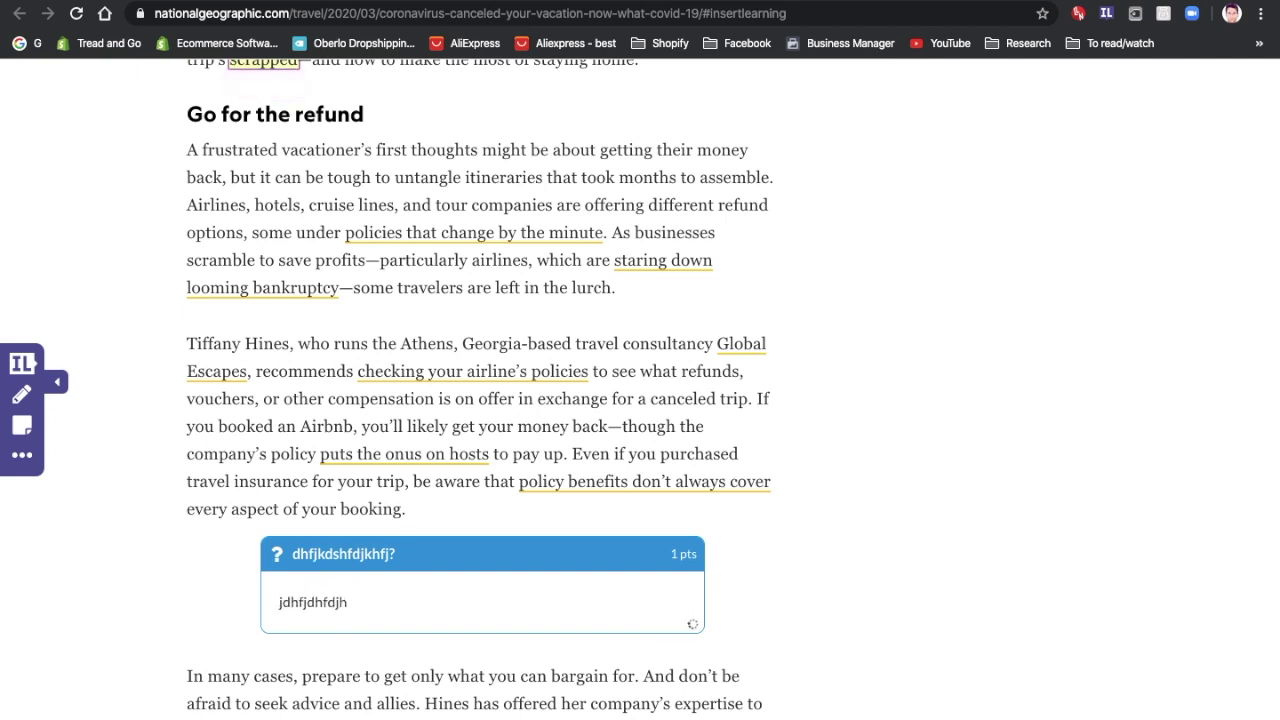
Post the response "jkdhfjkdhf" to the discussion "Do you agree with the above point?"
scroll(721, 606, down, 5)
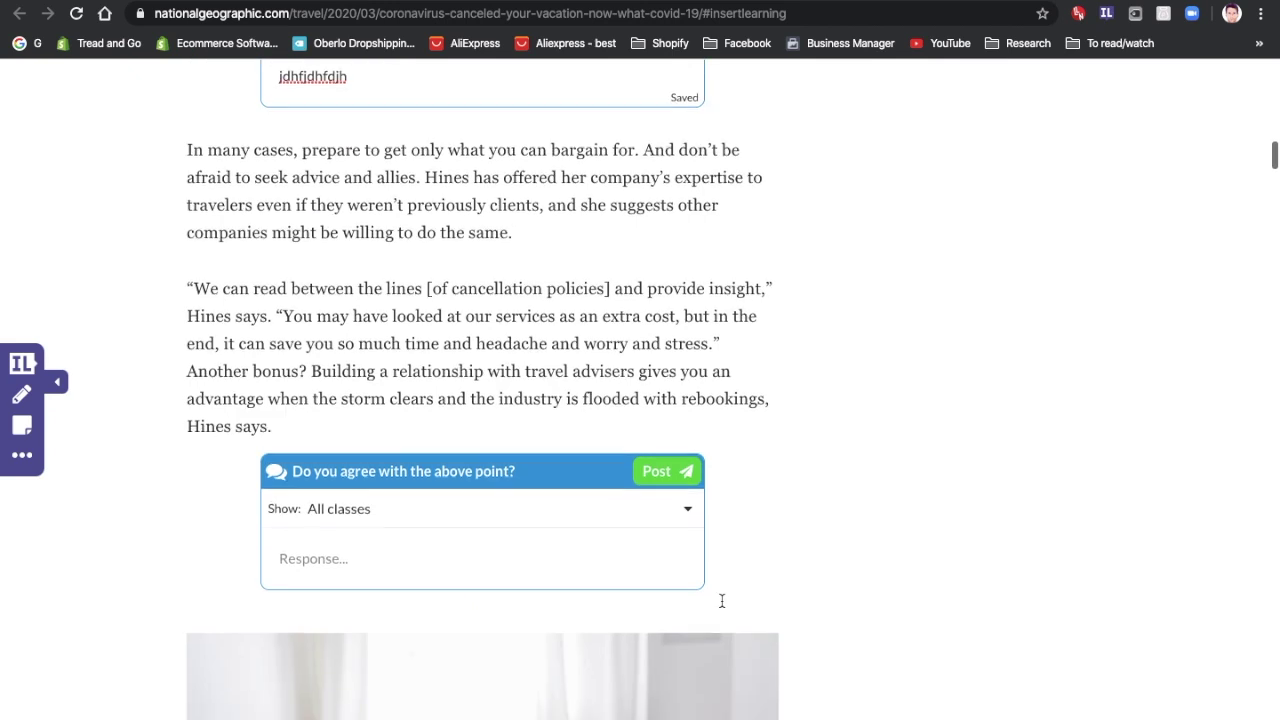
click(382, 563)
text(jkdhfjkdhf)
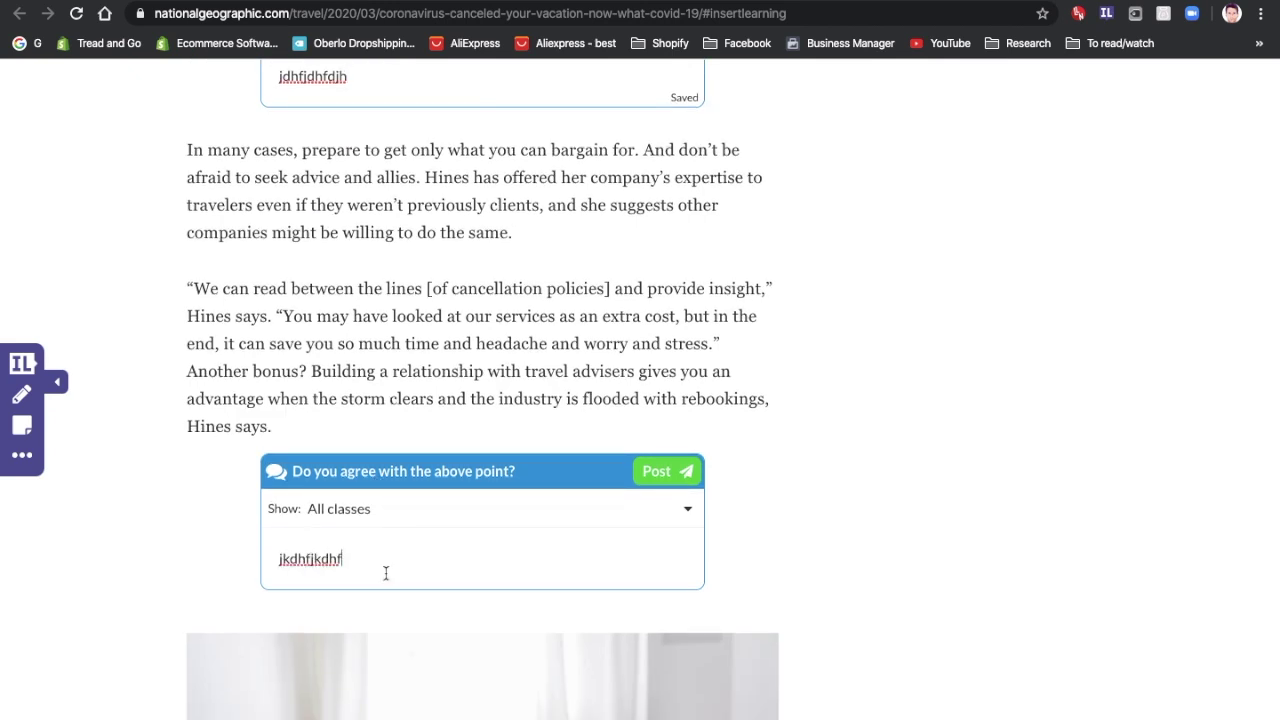
click(681, 476)
scroll(423, 623, down, 1)
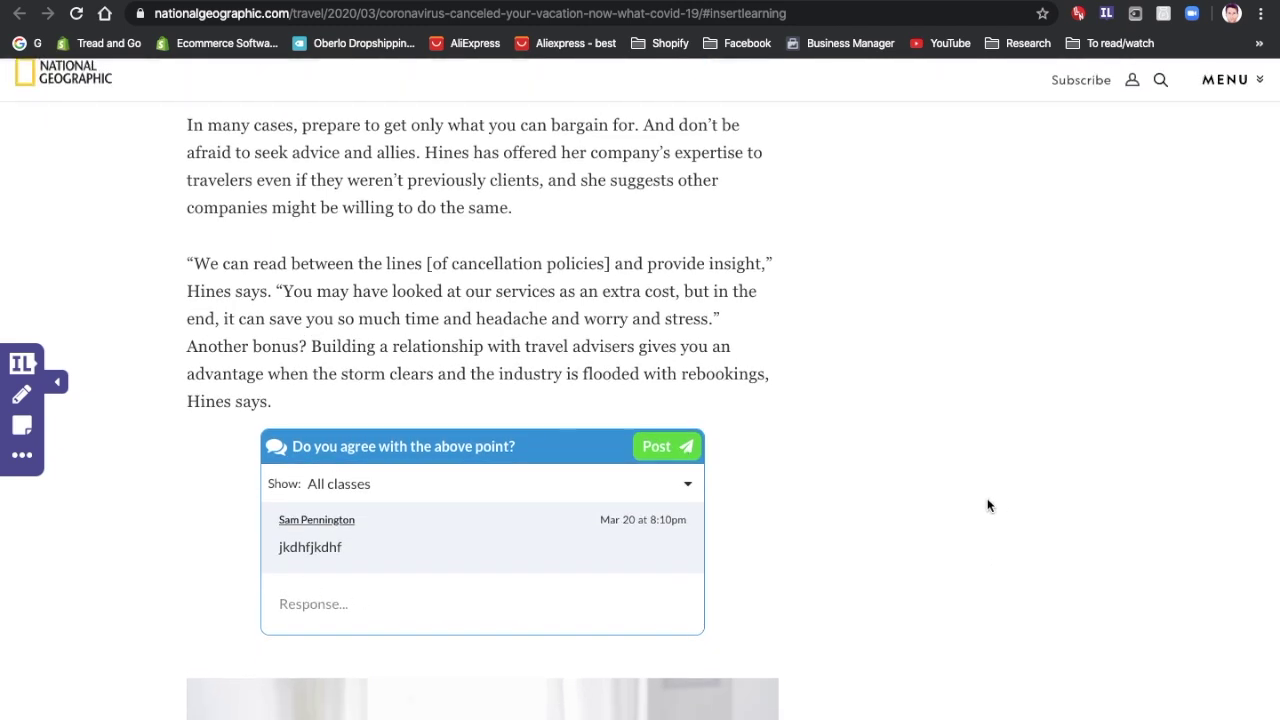
Switch to the teacher's InsertLearning dashboard window and open the National Geographic article from its lessons
scroll(988, 506, down, 3)
scroll(988, 506, down, 3)
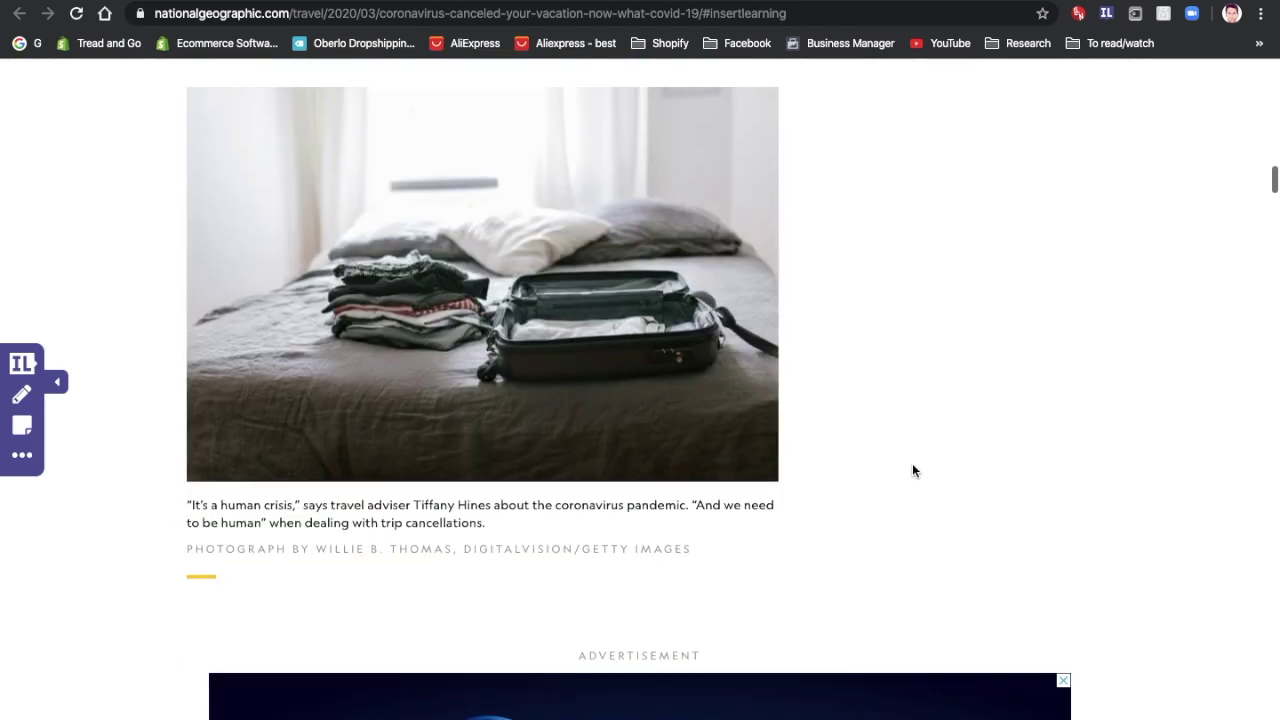
scroll(906, 468, up, 10)
scroll(902, 466, up, 15)
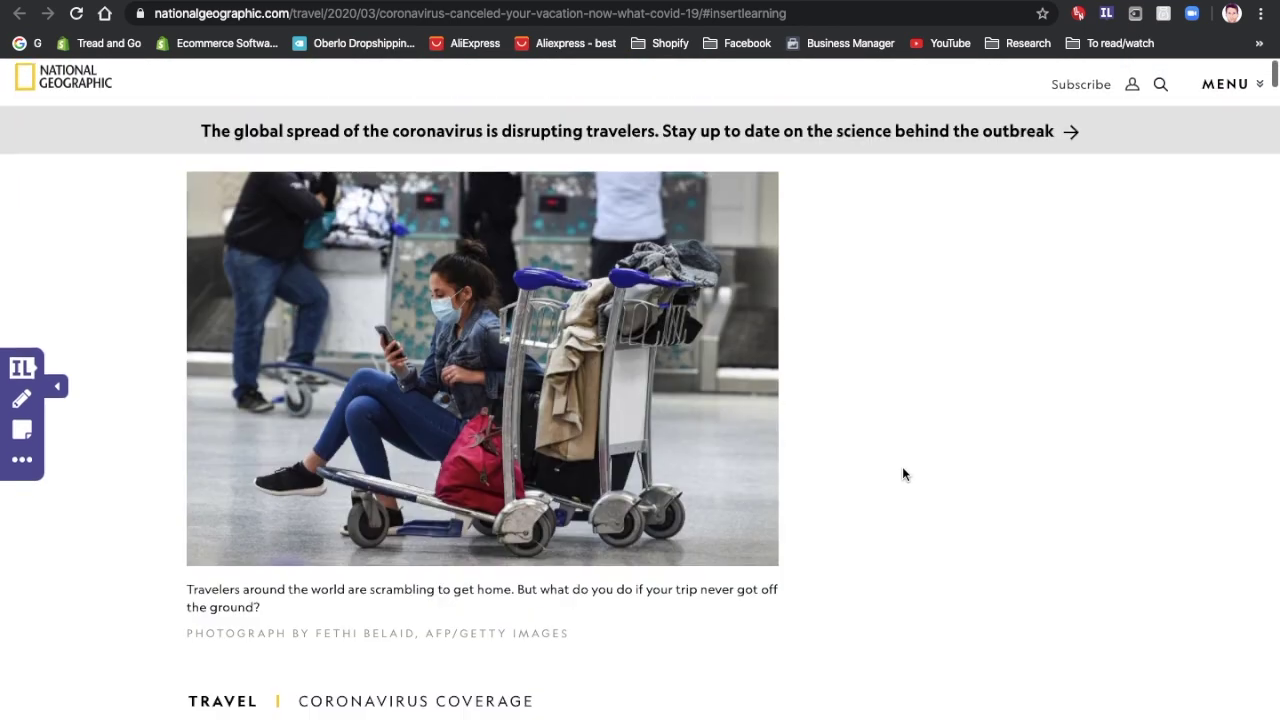
scroll(902, 474, down, 1)
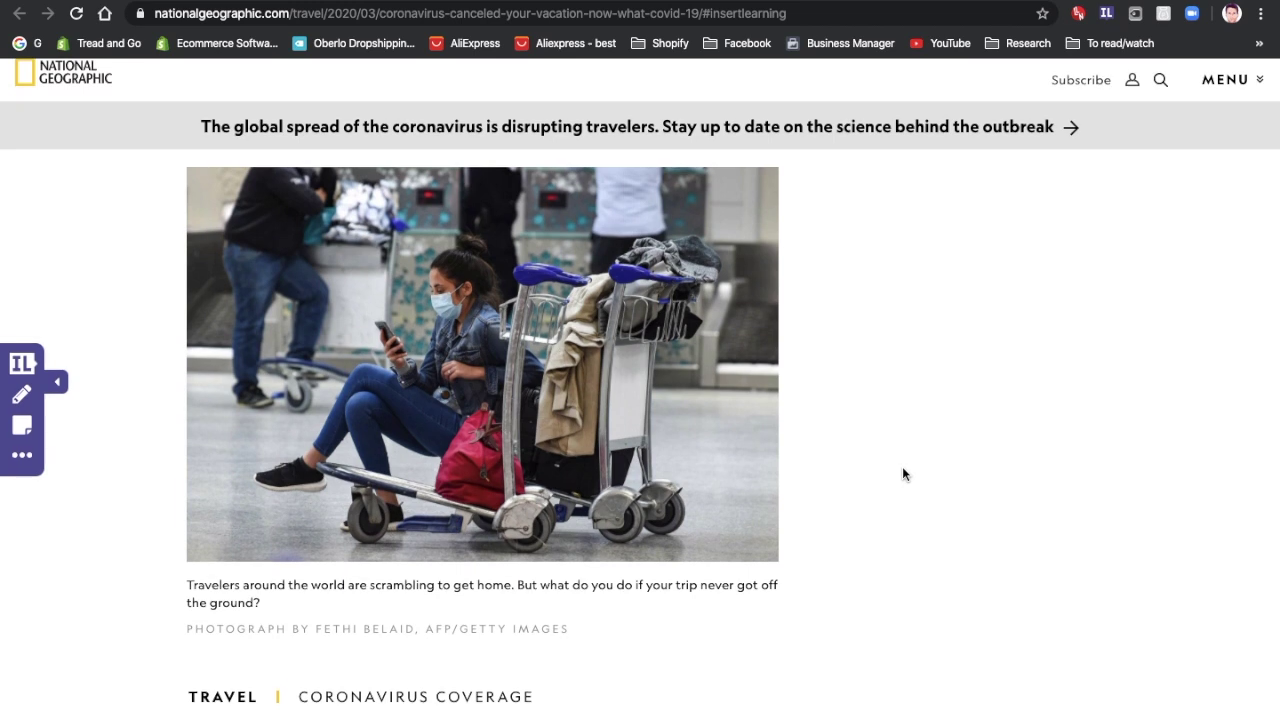
key(ctrl+Up)
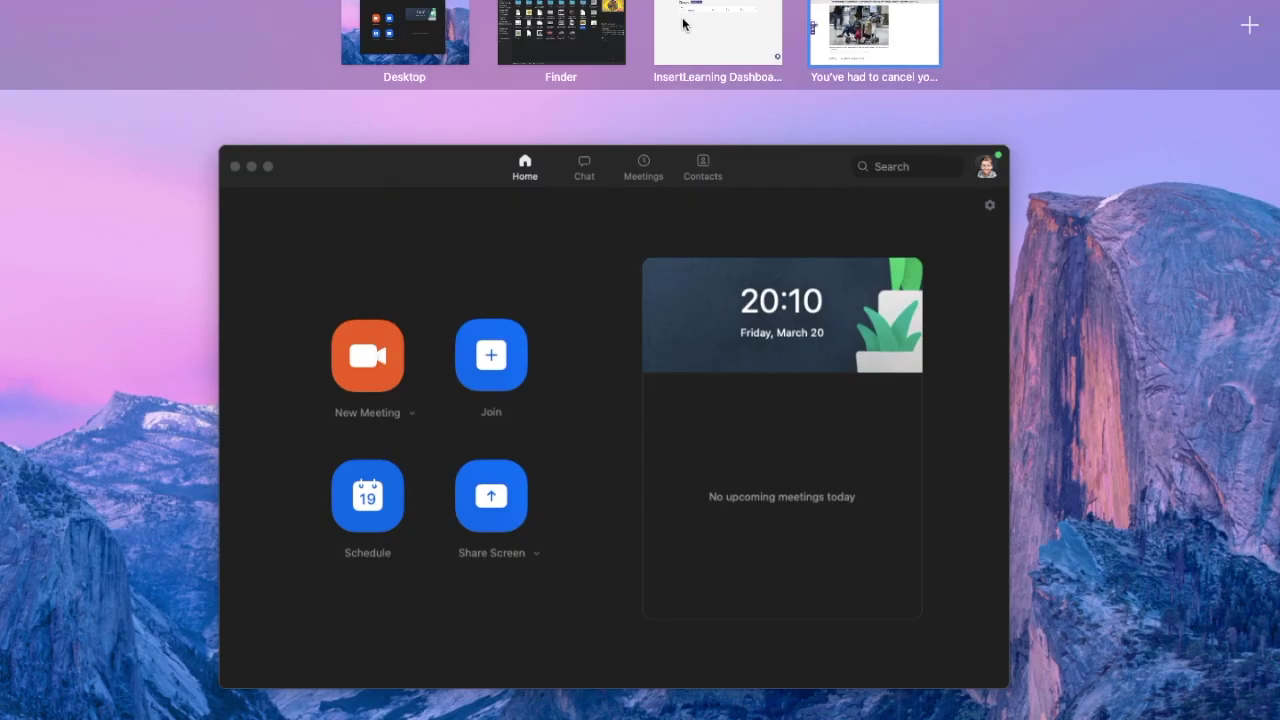
click(683, 24)
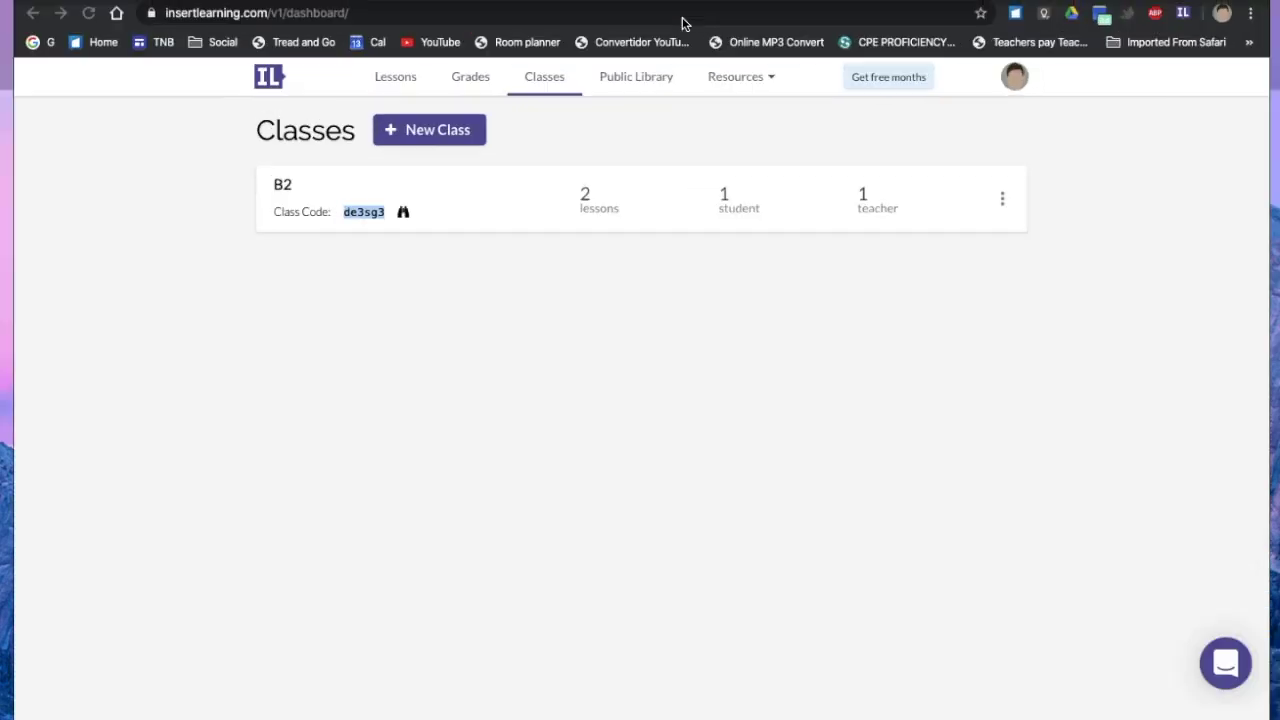
click(388, 82)
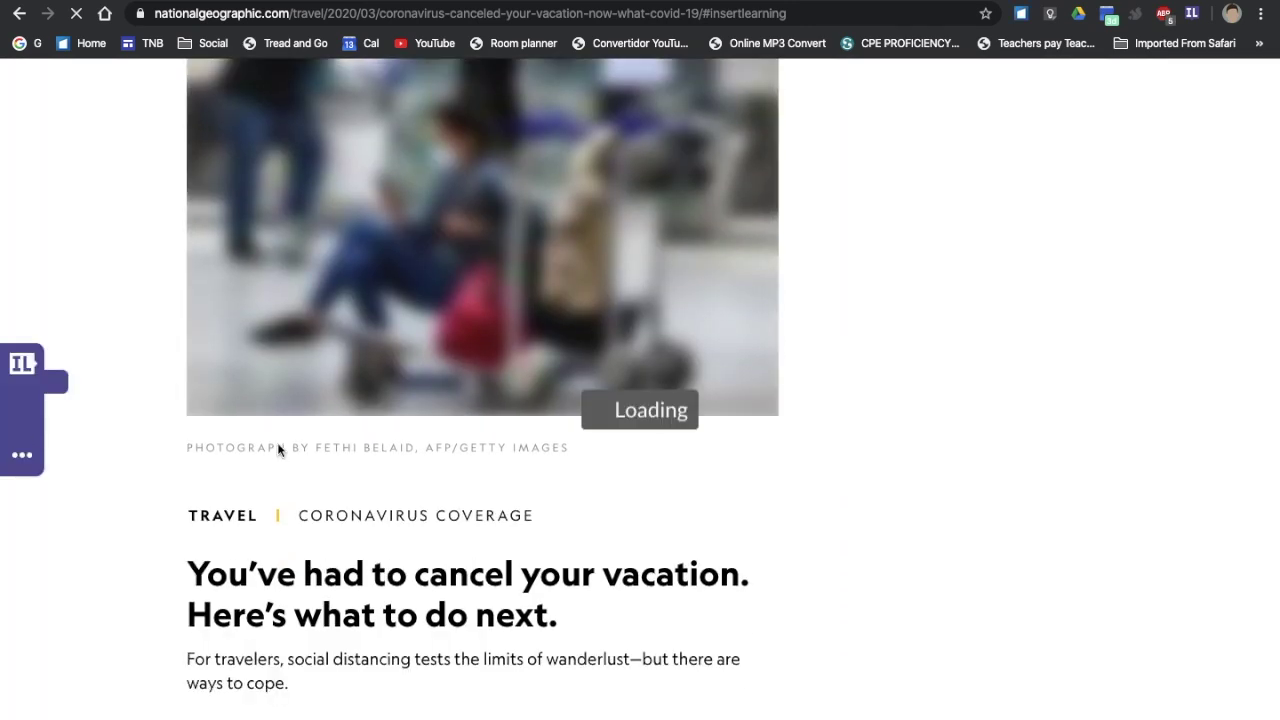
View all responses to "Skim the text. What is your purpose for reading?" and give the student's answer a score of 1
scroll(277, 460, down, 2)
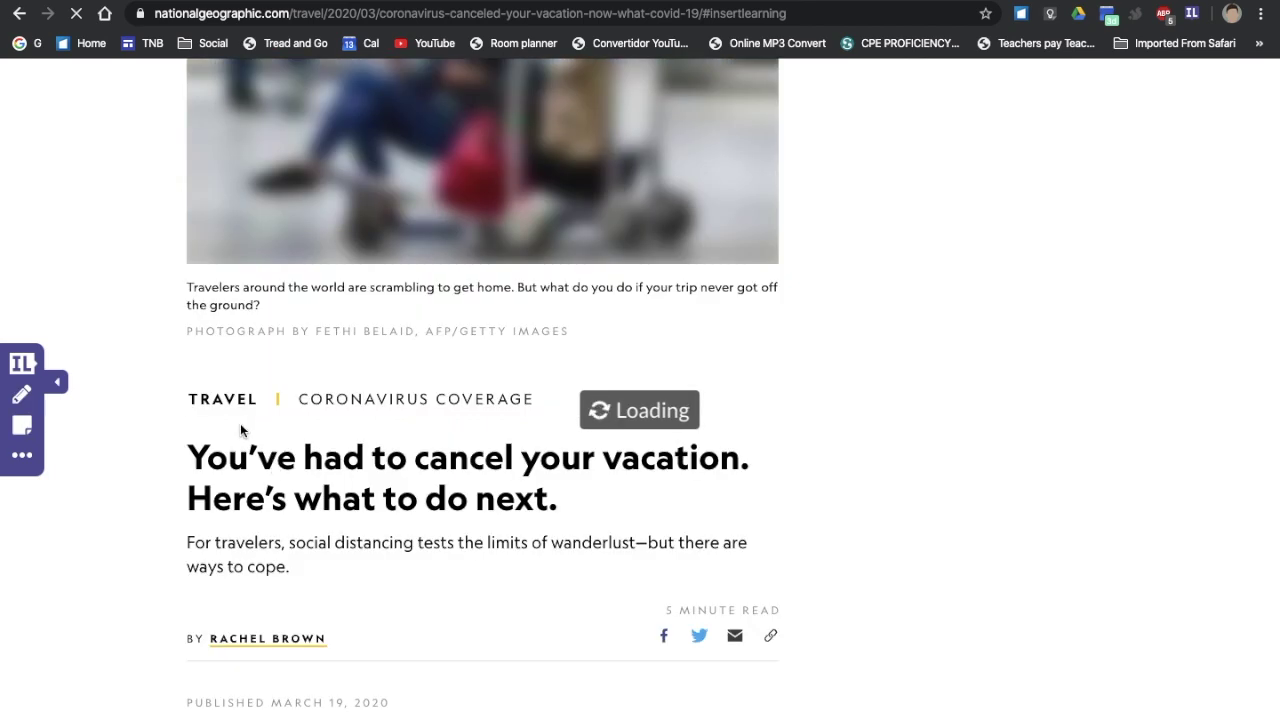
scroll(240, 428, down, 1)
scroll(240, 428, down, 1)
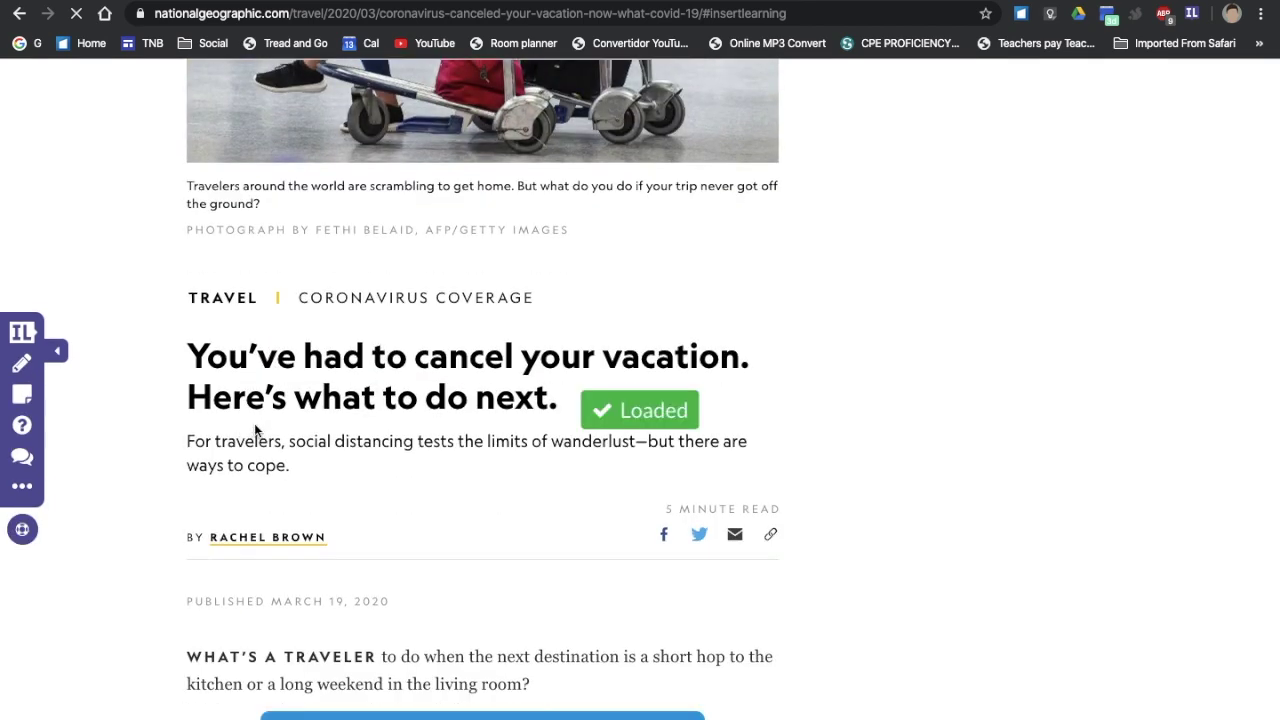
scroll(254, 423, down, 3)
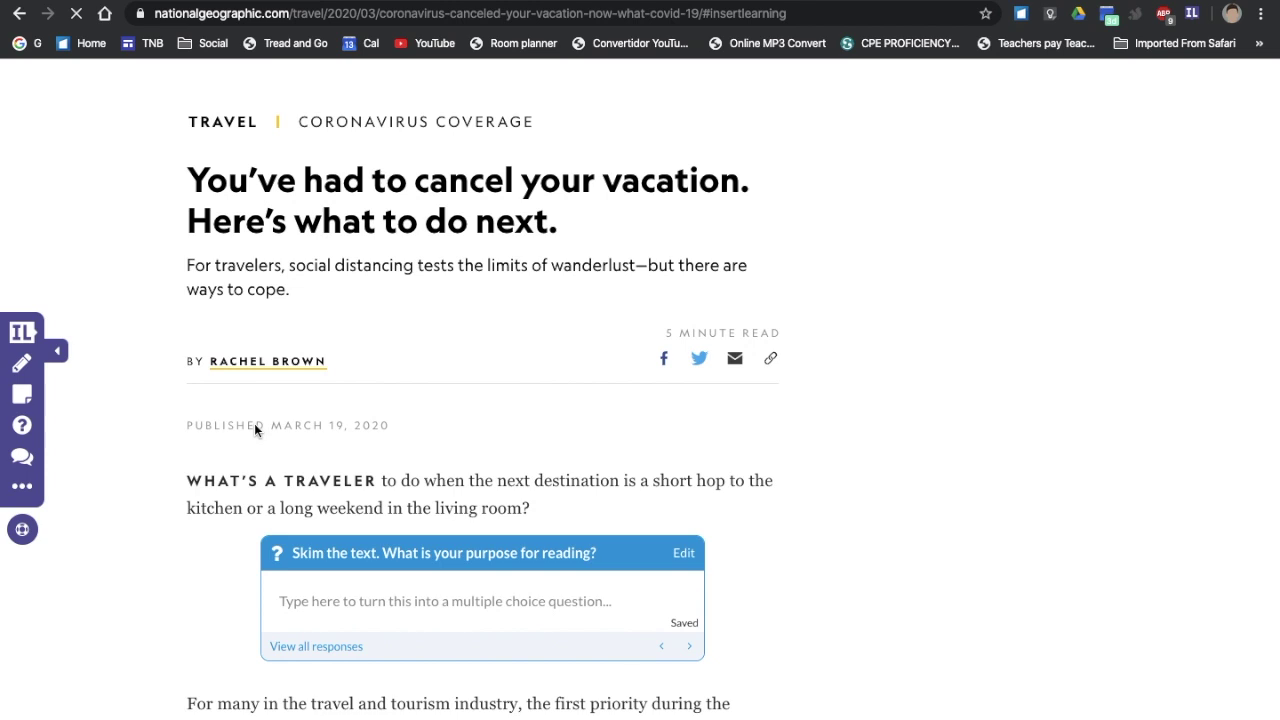
scroll(310, 650, down, 3)
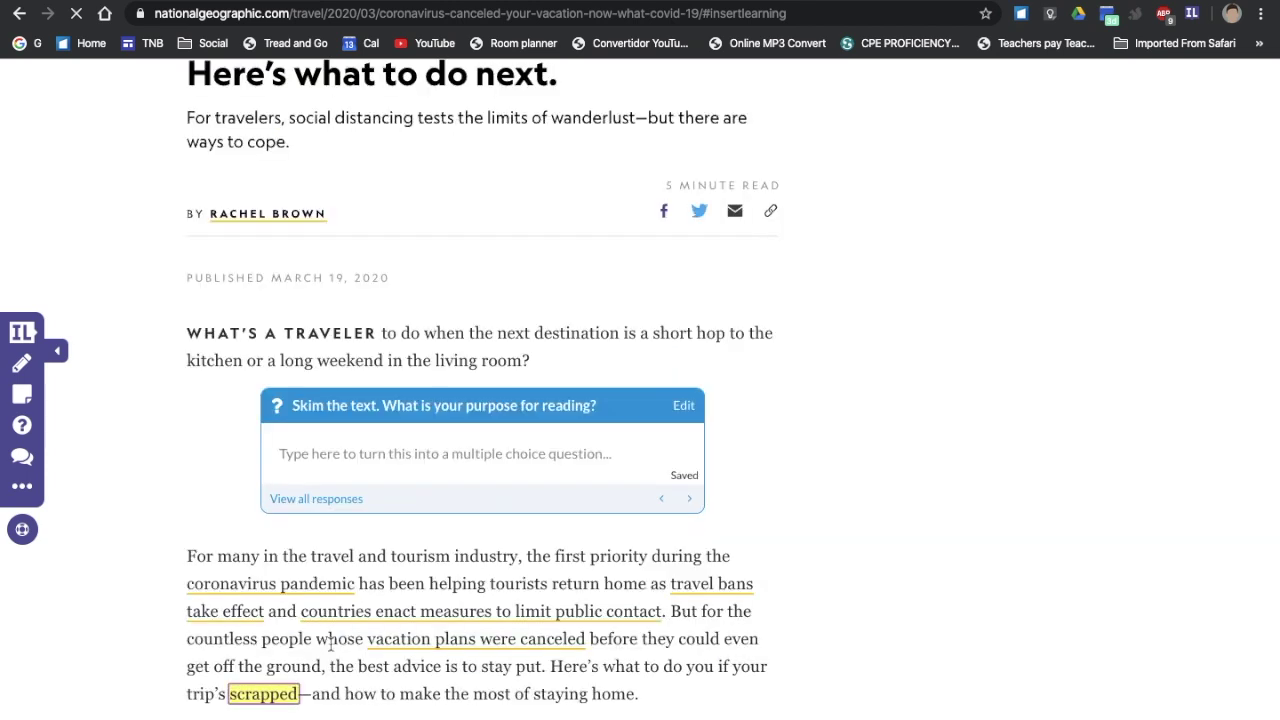
click(313, 499)
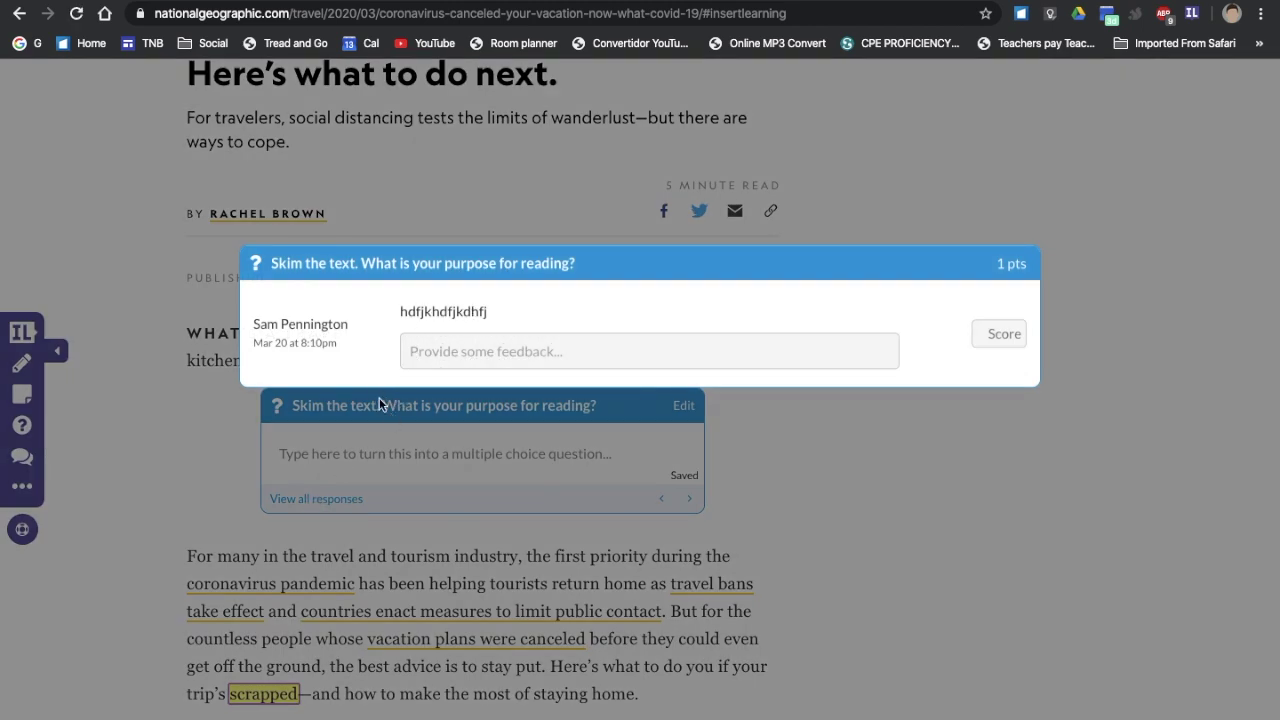
click(1010, 333)
text(1)
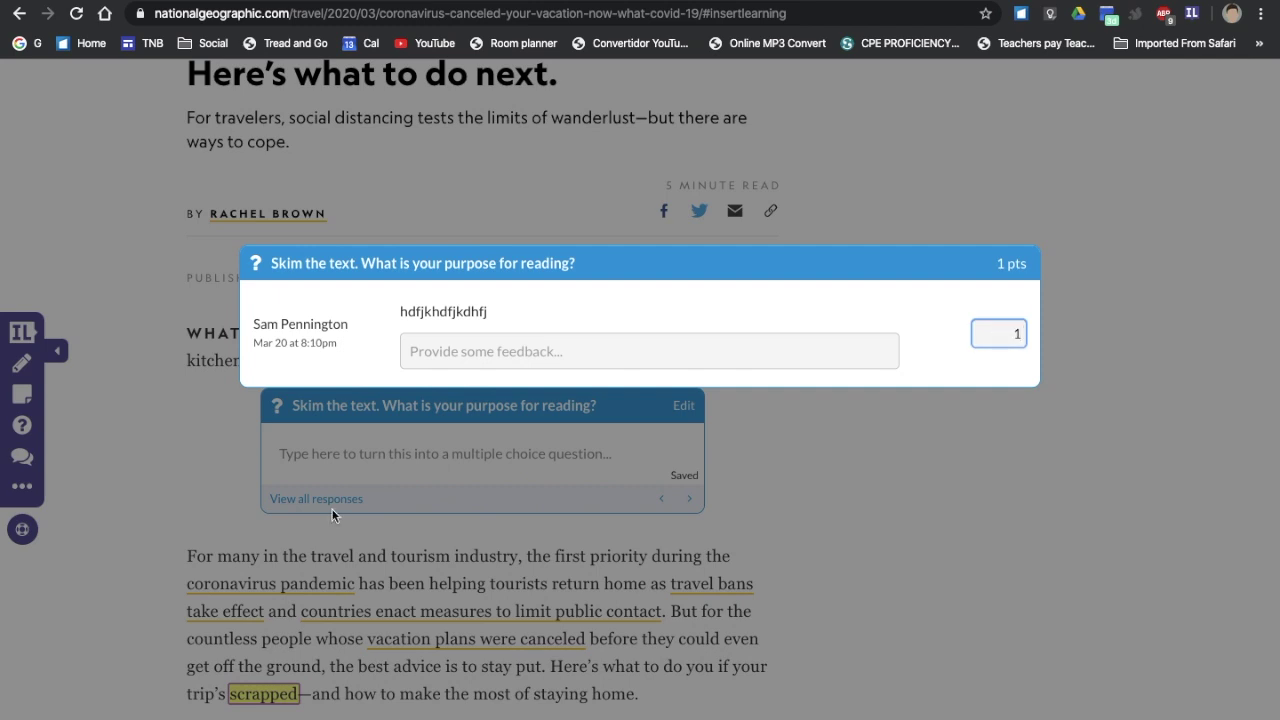
click(862, 512)
View all responses to the "dhfjkdshfdjkhfj?" question and give the student's answer a score of 0
scroll(484, 524, down, 5)
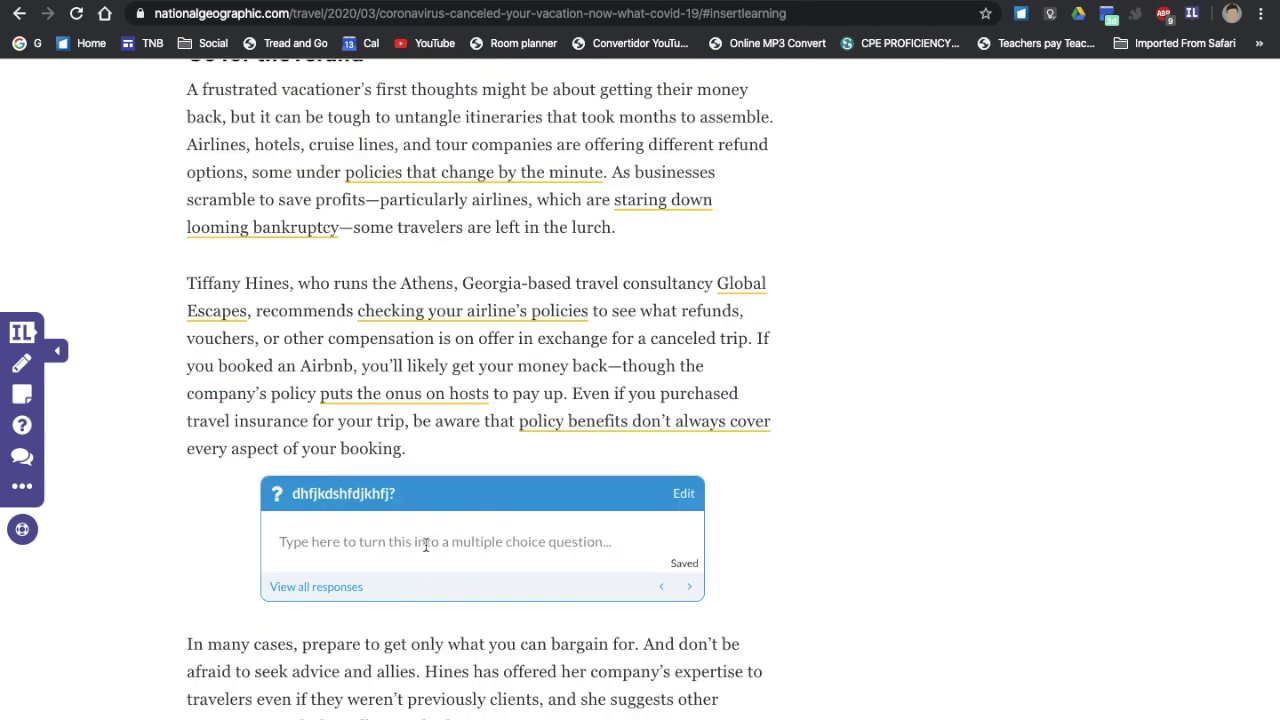
click(427, 541)
click(360, 587)
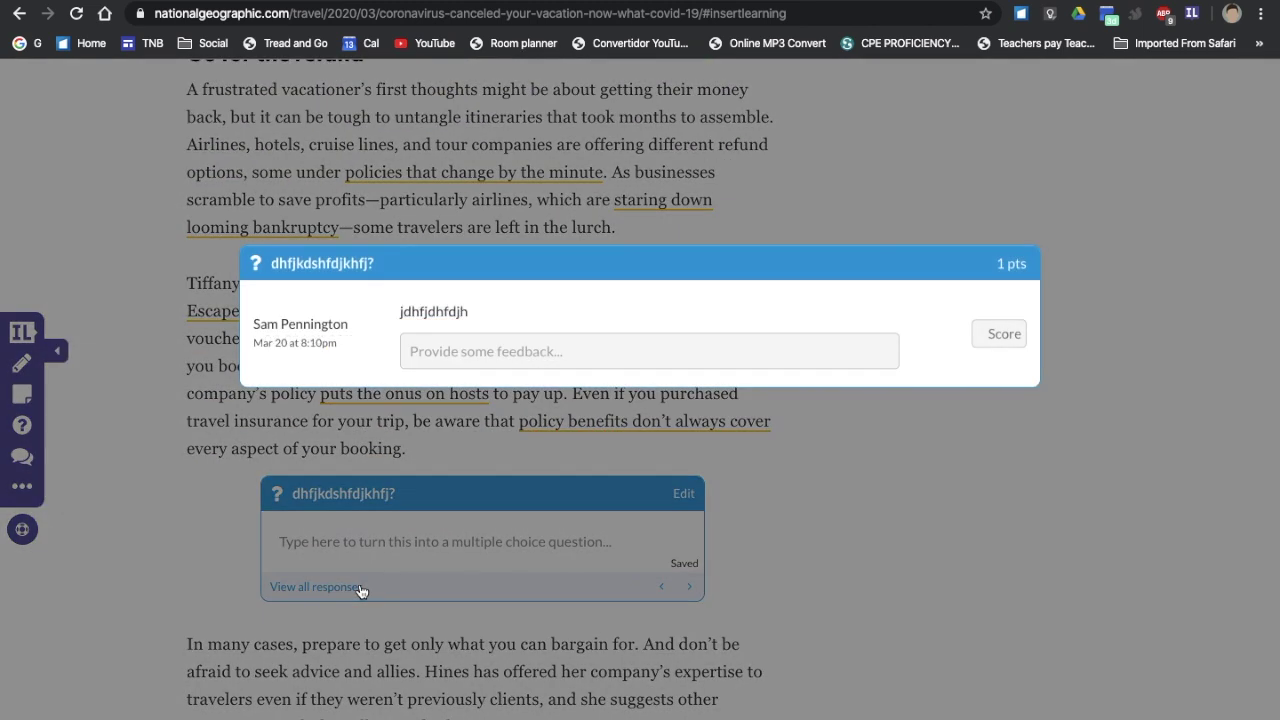
click(1005, 334)
text(0)
click(971, 451)
Check the student's discussion post, then reopen the "dhfjkdshfdjkhfj?" responses to look at the feedback field
scroll(314, 520, down, 5)
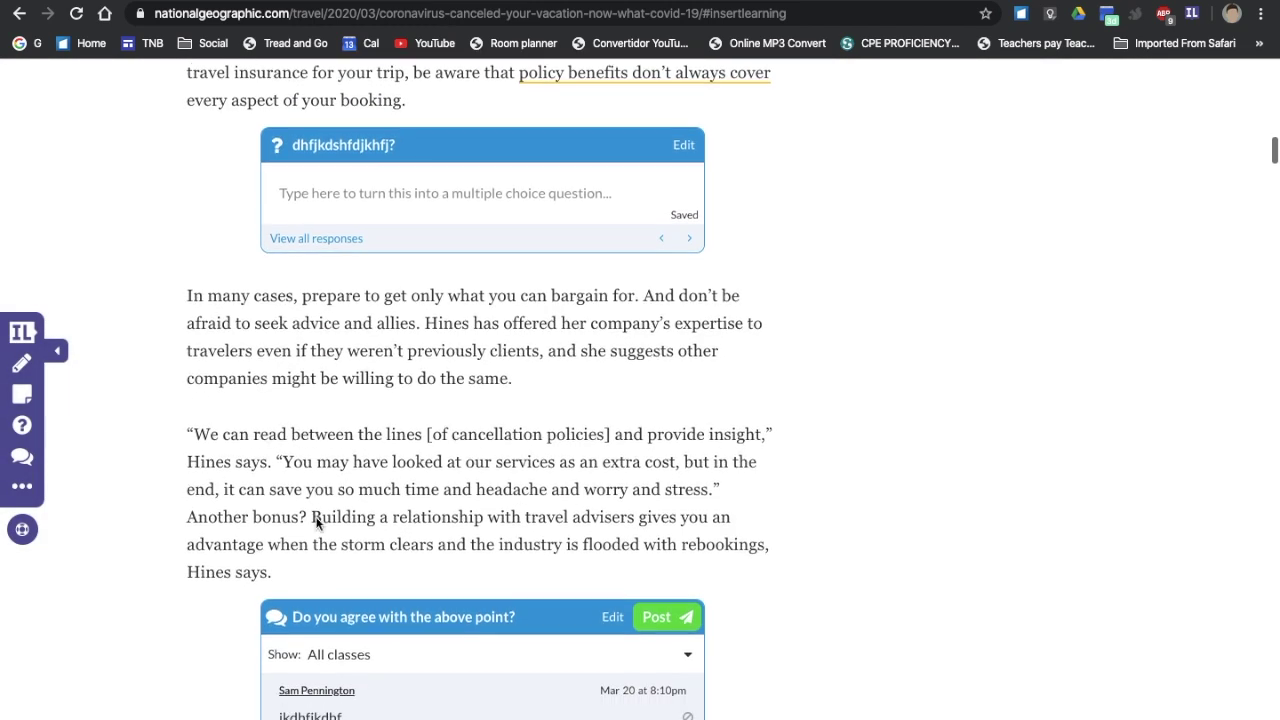
scroll(363, 586, down, 2)
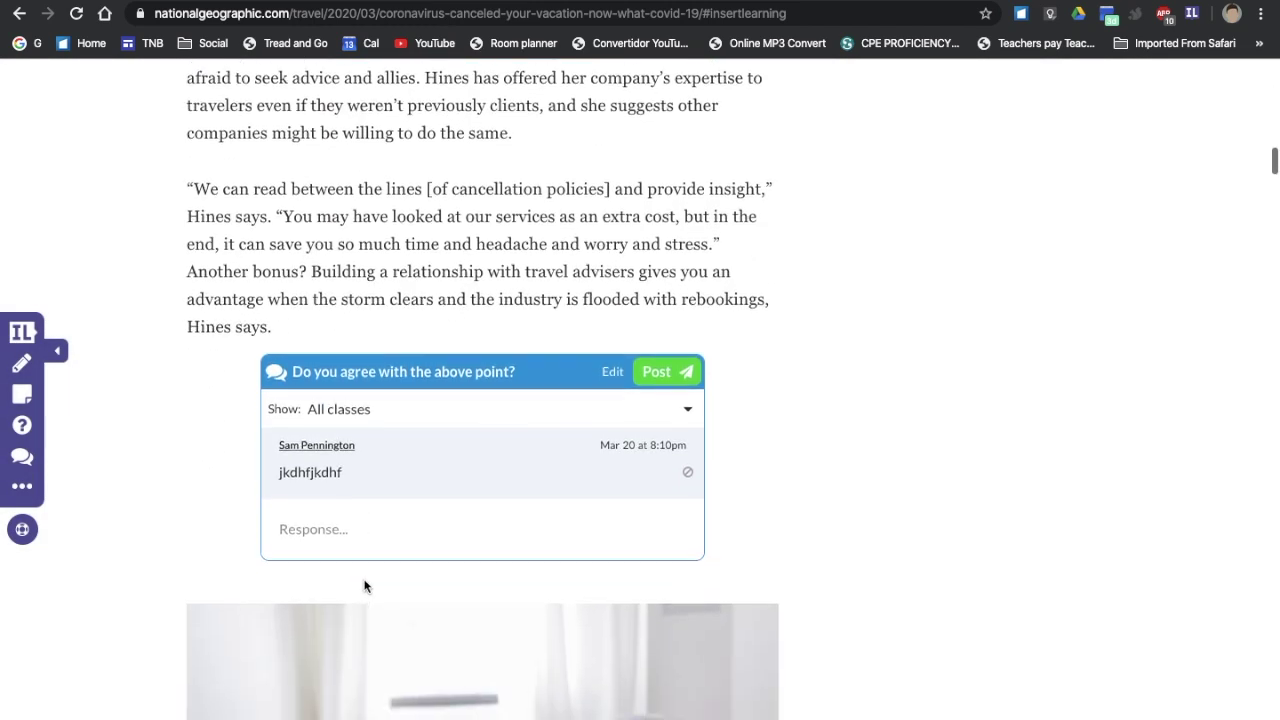
scroll(368, 573, up, 6)
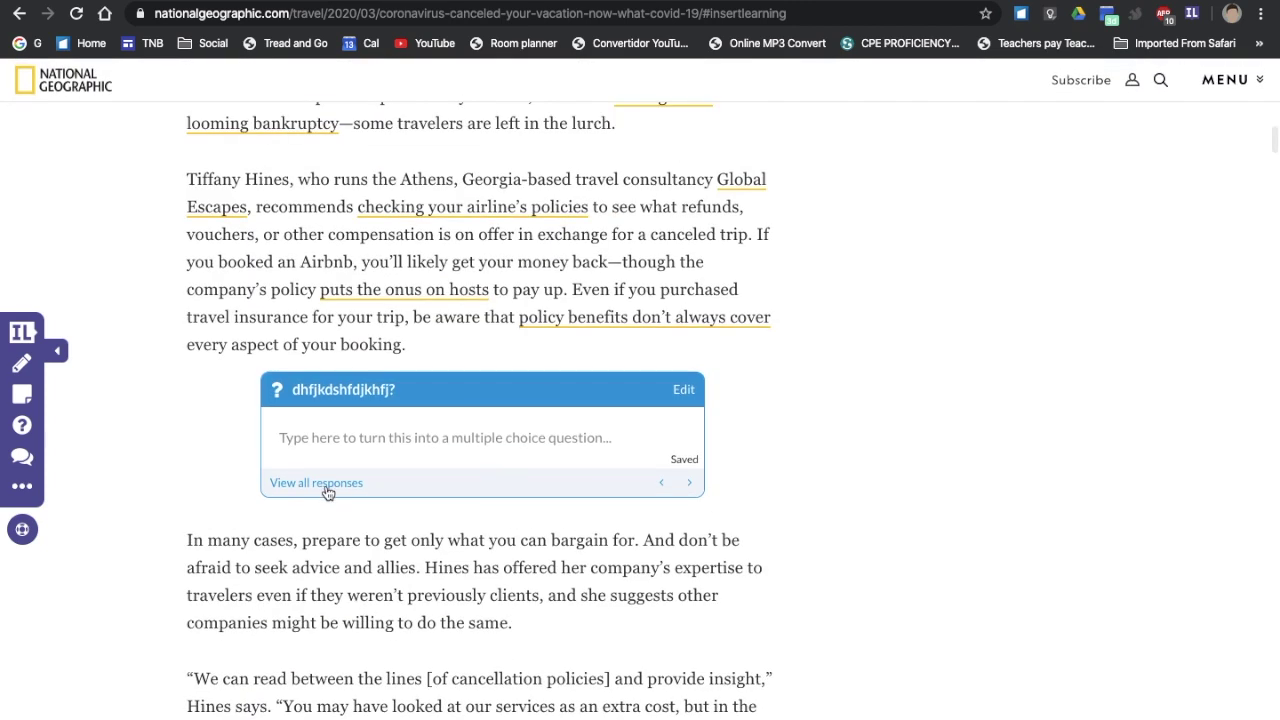
click(328, 484)
click(443, 348)
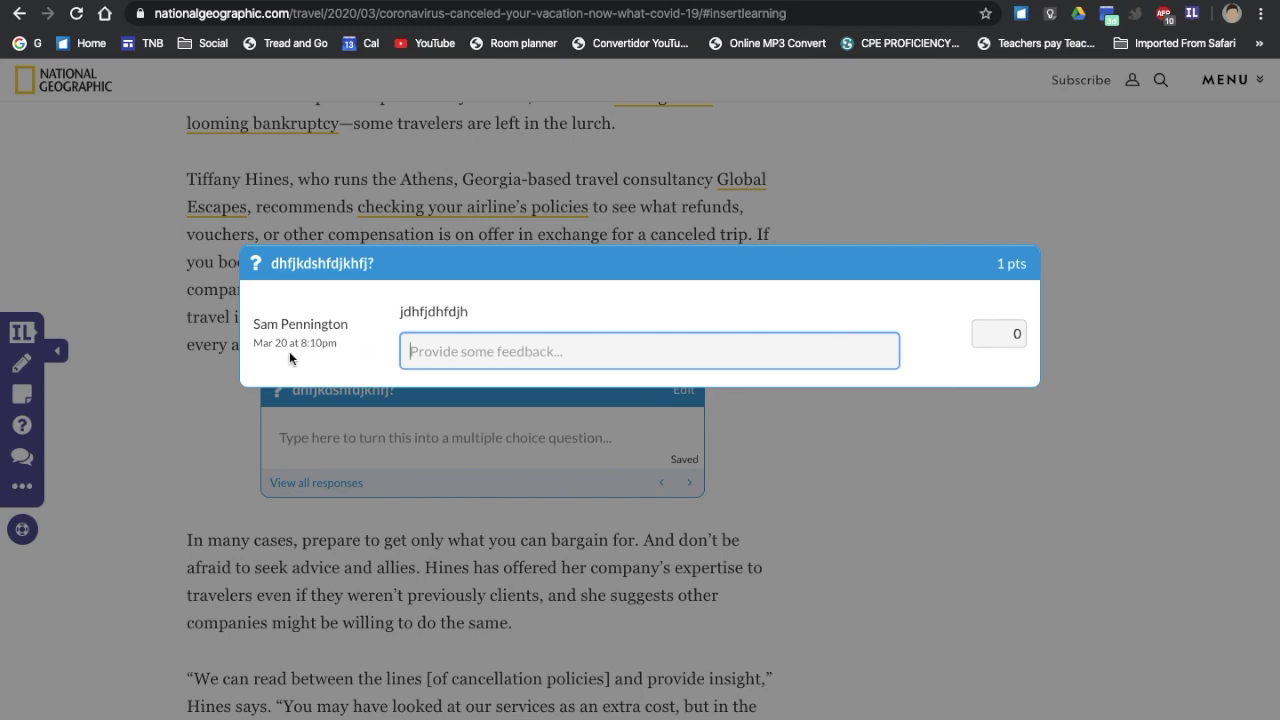
click(208, 387)
scroll(514, 556, down, 1)
scroll(511, 552, down, 7)
scroll(507, 561, up, 3)
scroll(506, 560, up, 10)
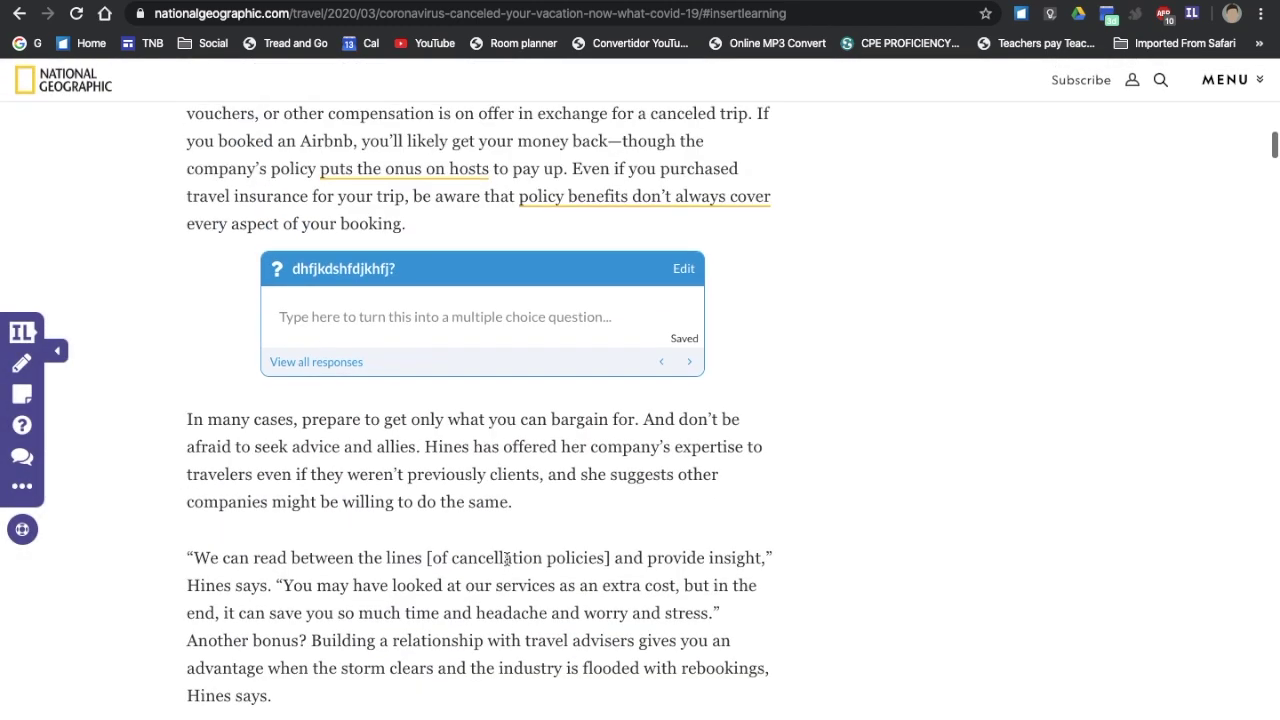
scroll(505, 560, up, 10)
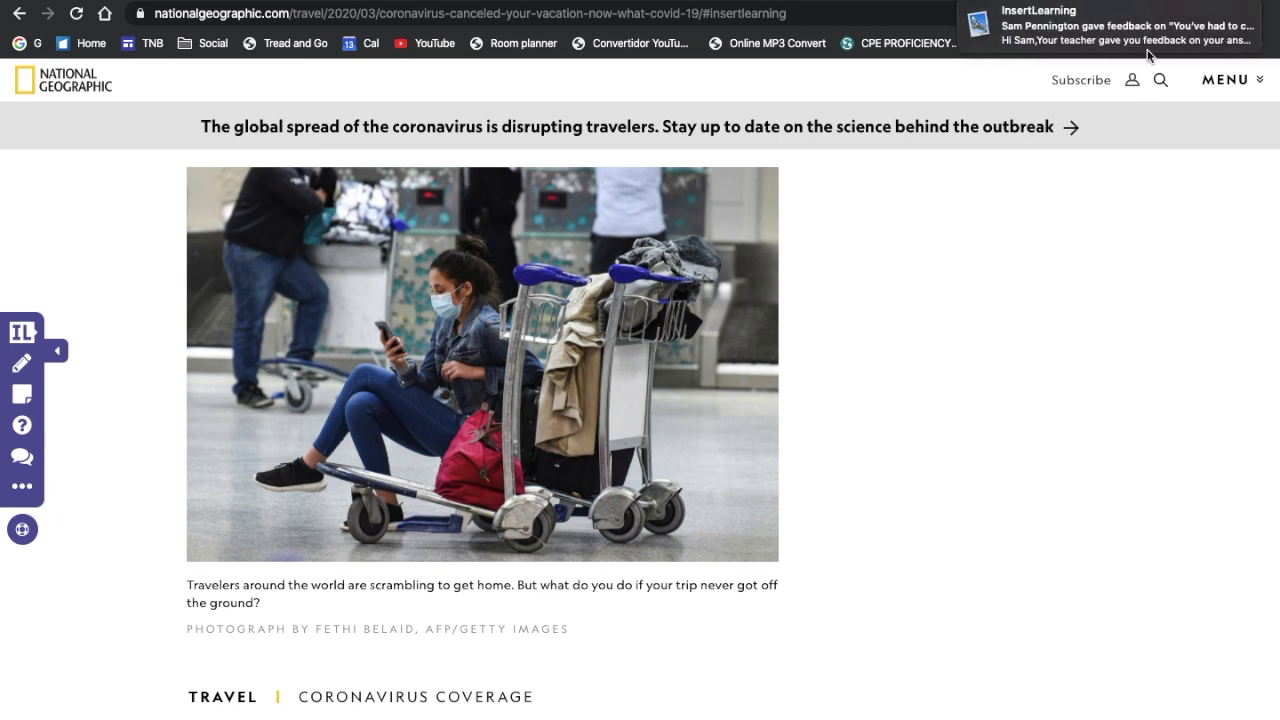
Switch to the mail app to read the InsertLearning teacher feedback e-mail, then close the message
mouse_move(1148, 47)
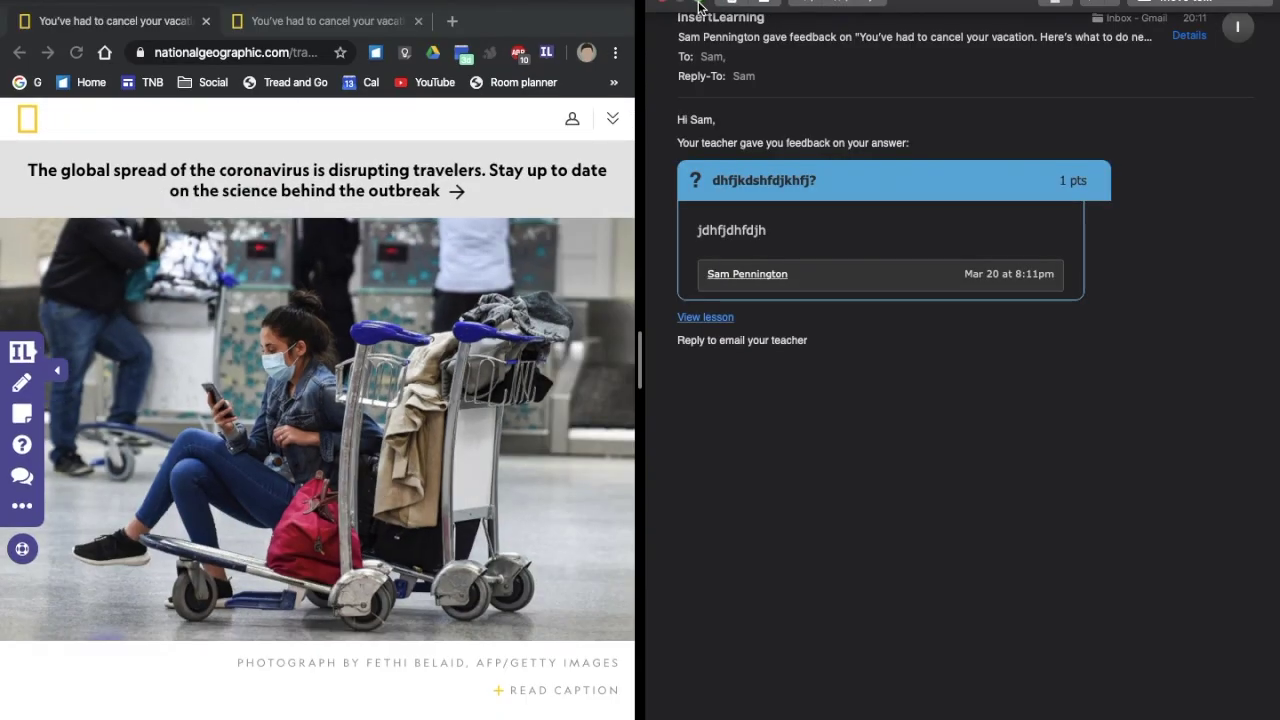
mouse_move(698, 5)
click(745, 26)
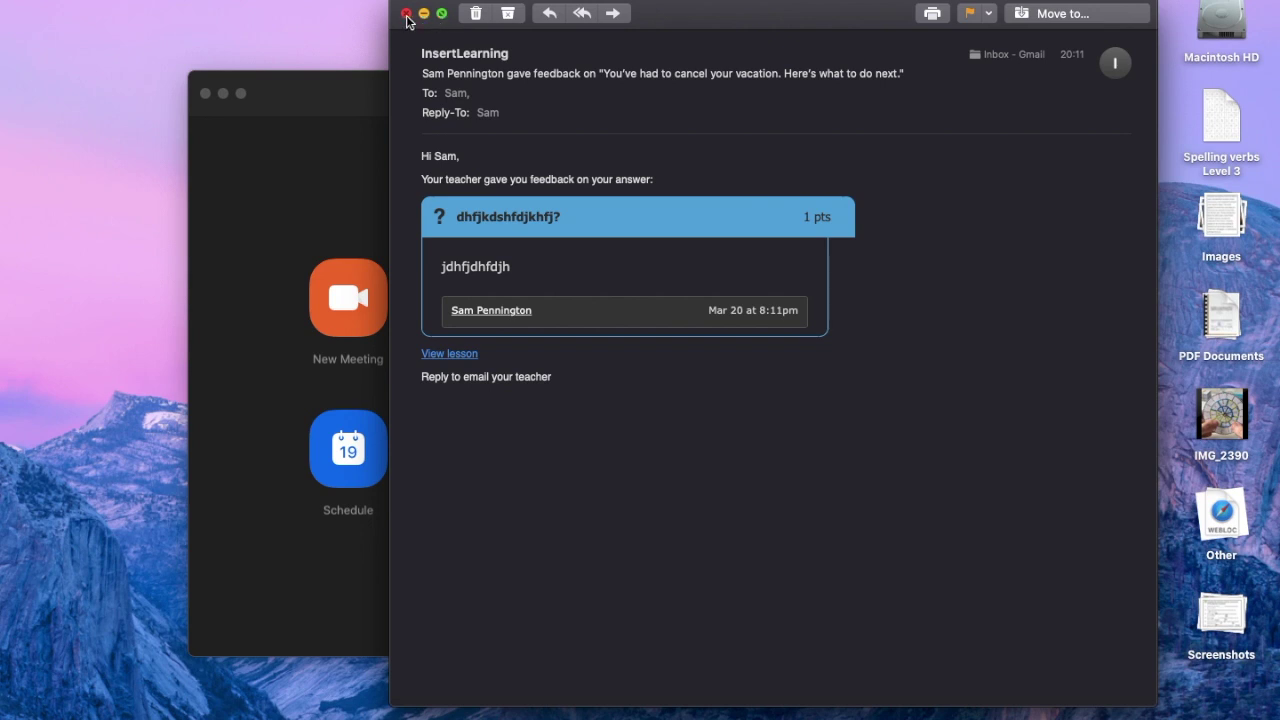
click(407, 19)
Return to the teacher's view of the article and review the inserted questions and highlighted word from the beginning
key(ctrl+Up)
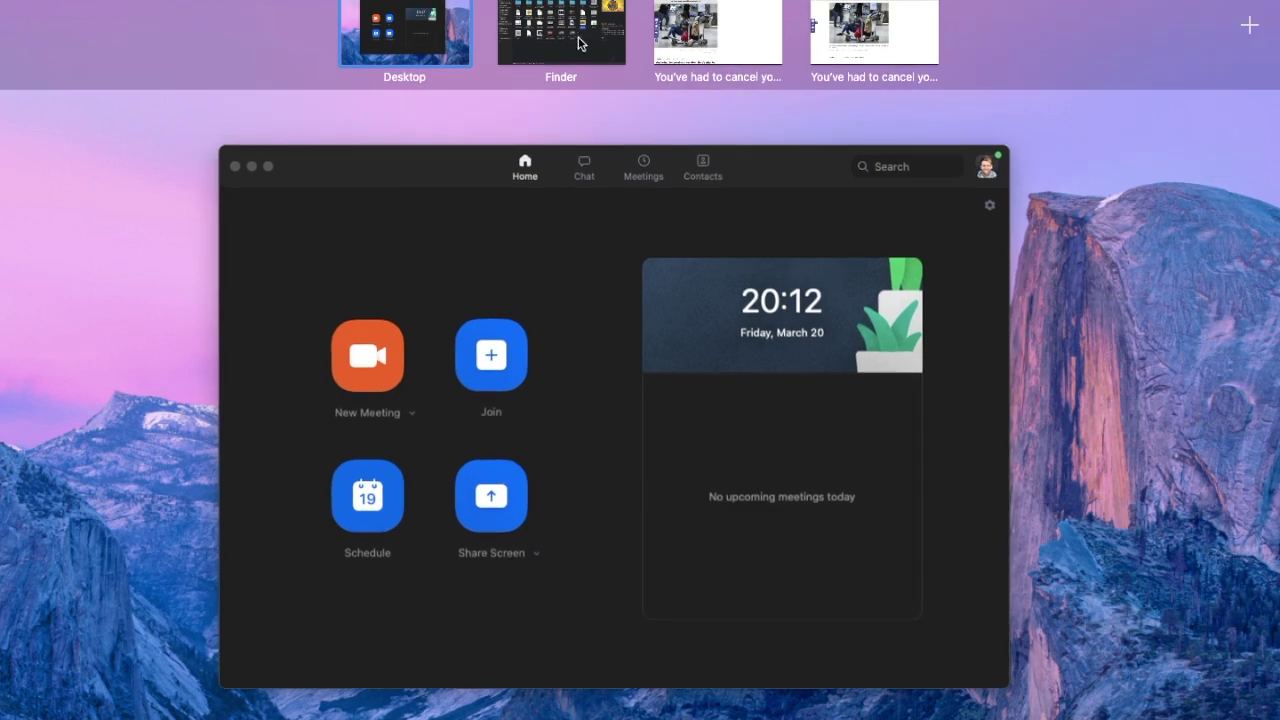
click(651, 37)
scroll(853, 350, down, 3)
scroll(853, 349, down, 5)
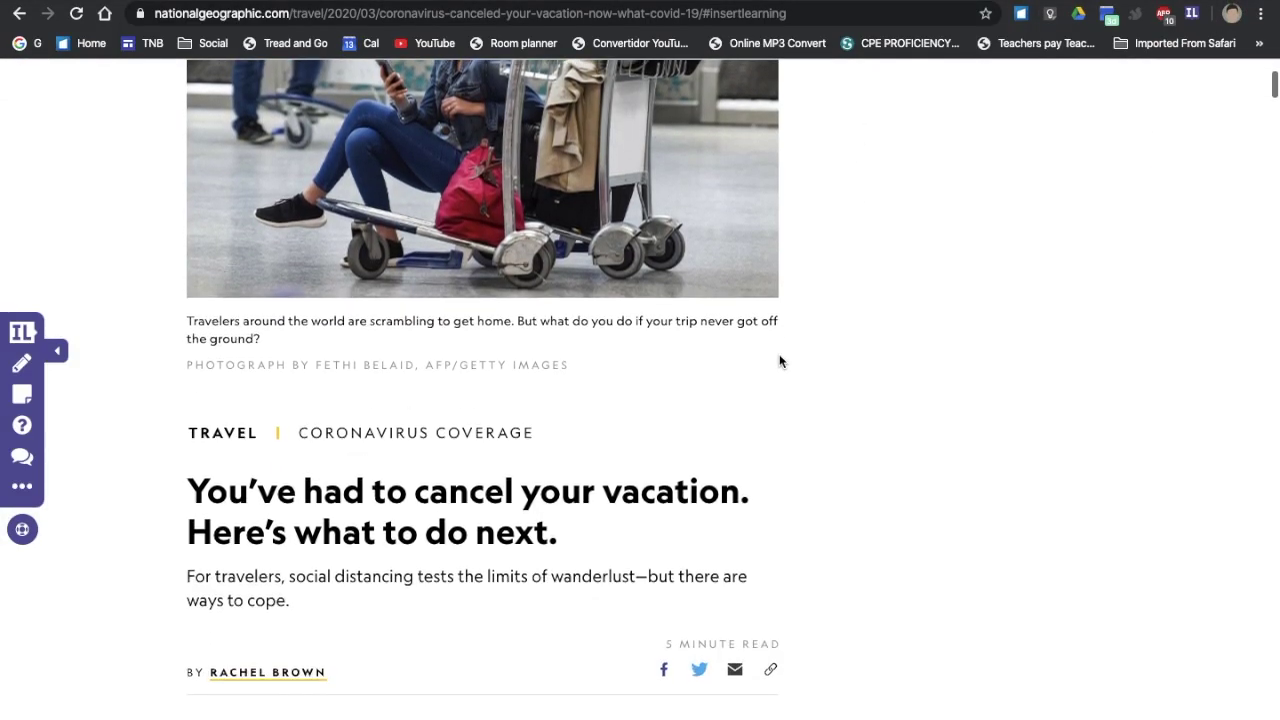
scroll(790, 360, down, 5)
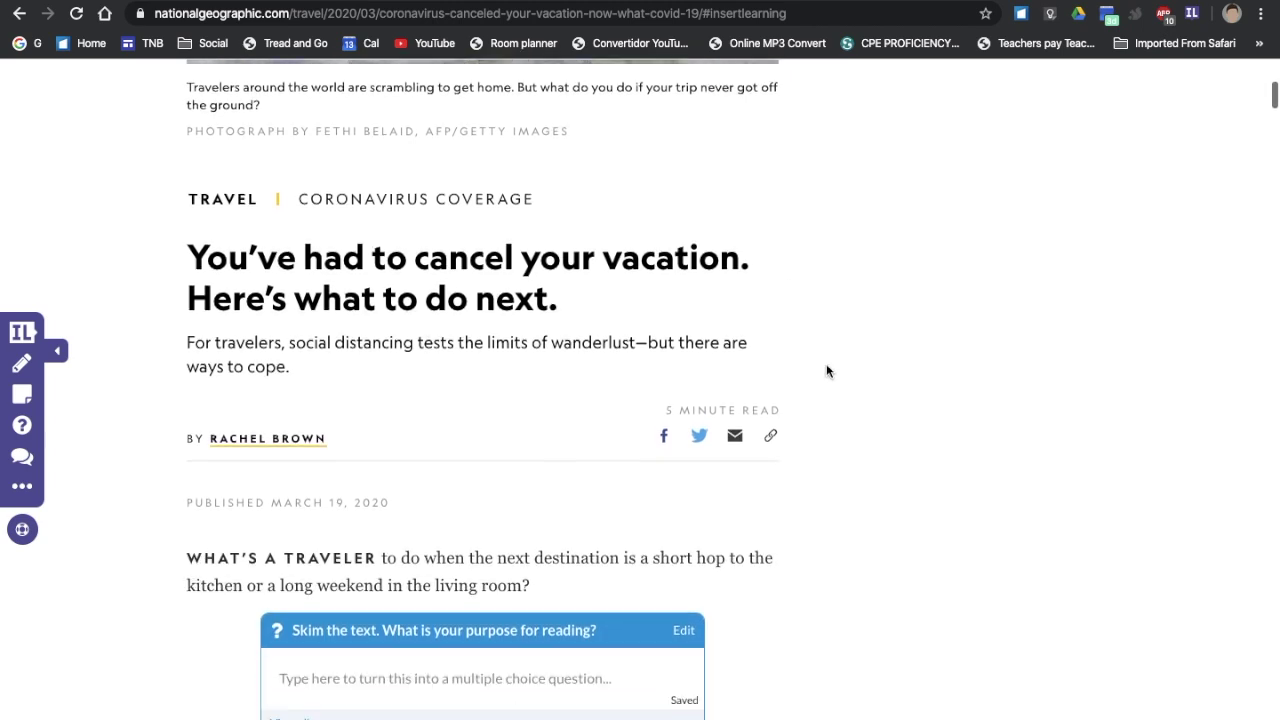
scroll(825, 371, down, 2)
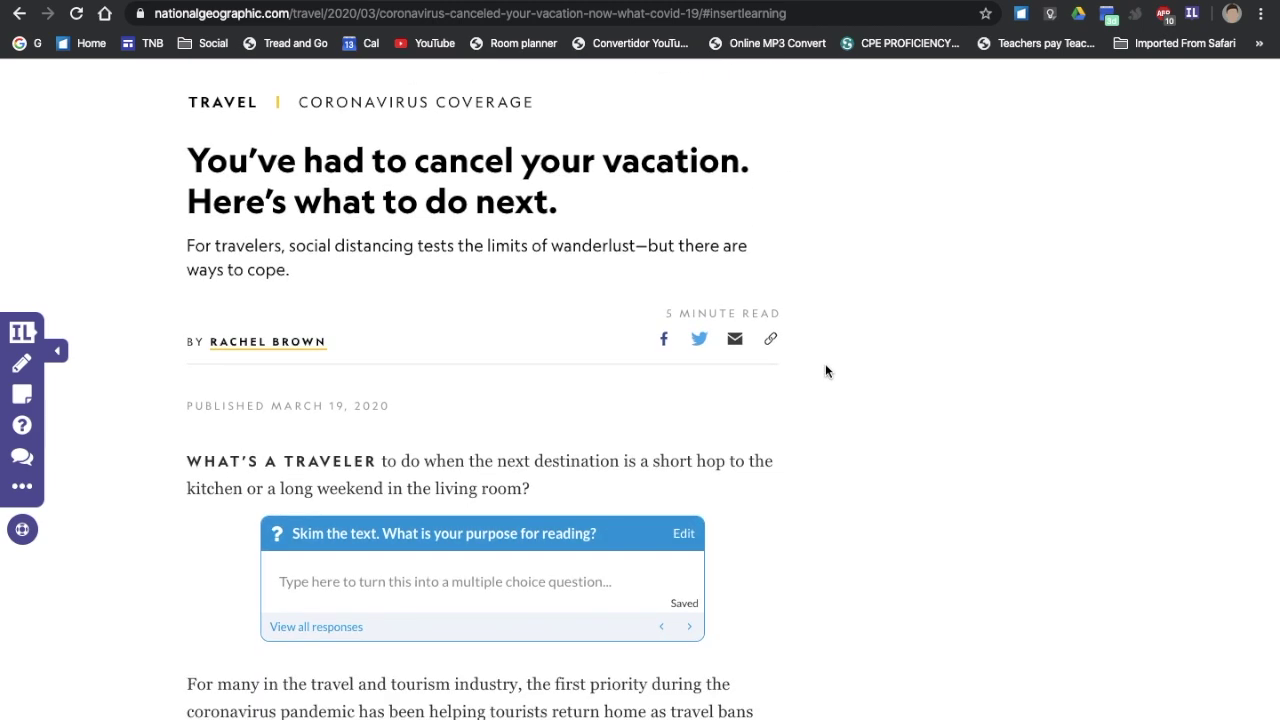
scroll(825, 371, down, 1)
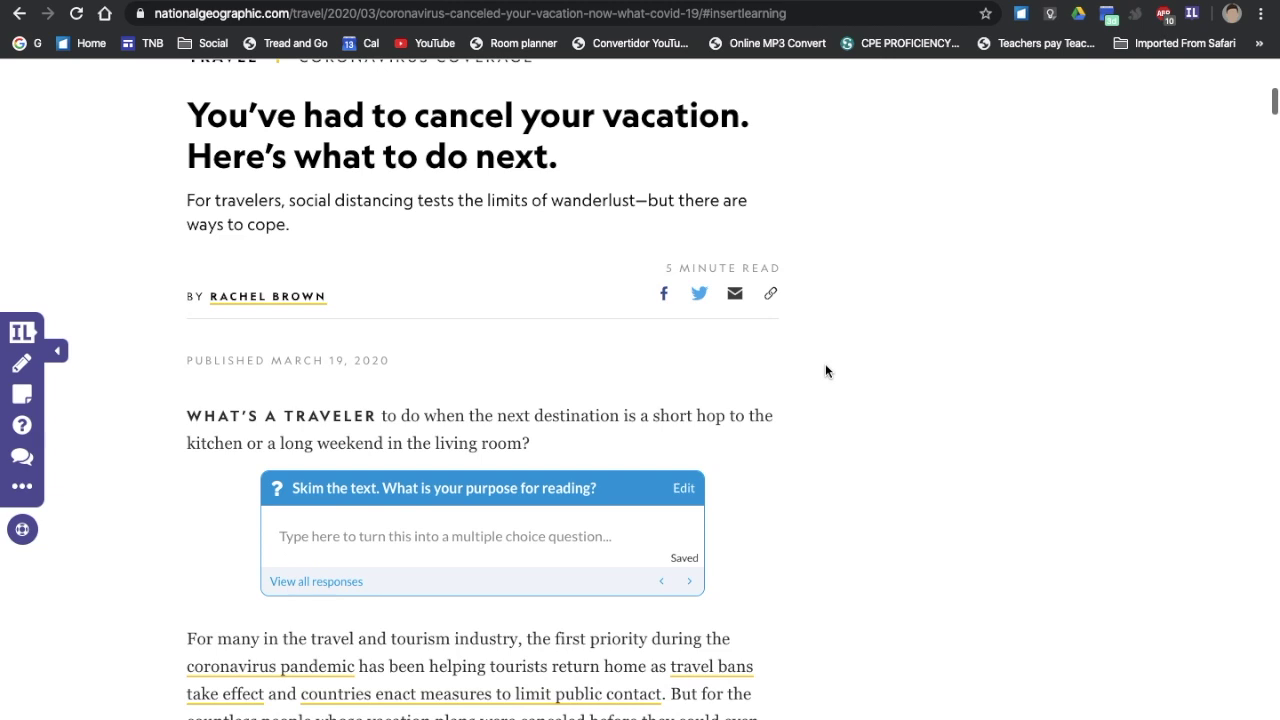
scroll(825, 371, down, 1)
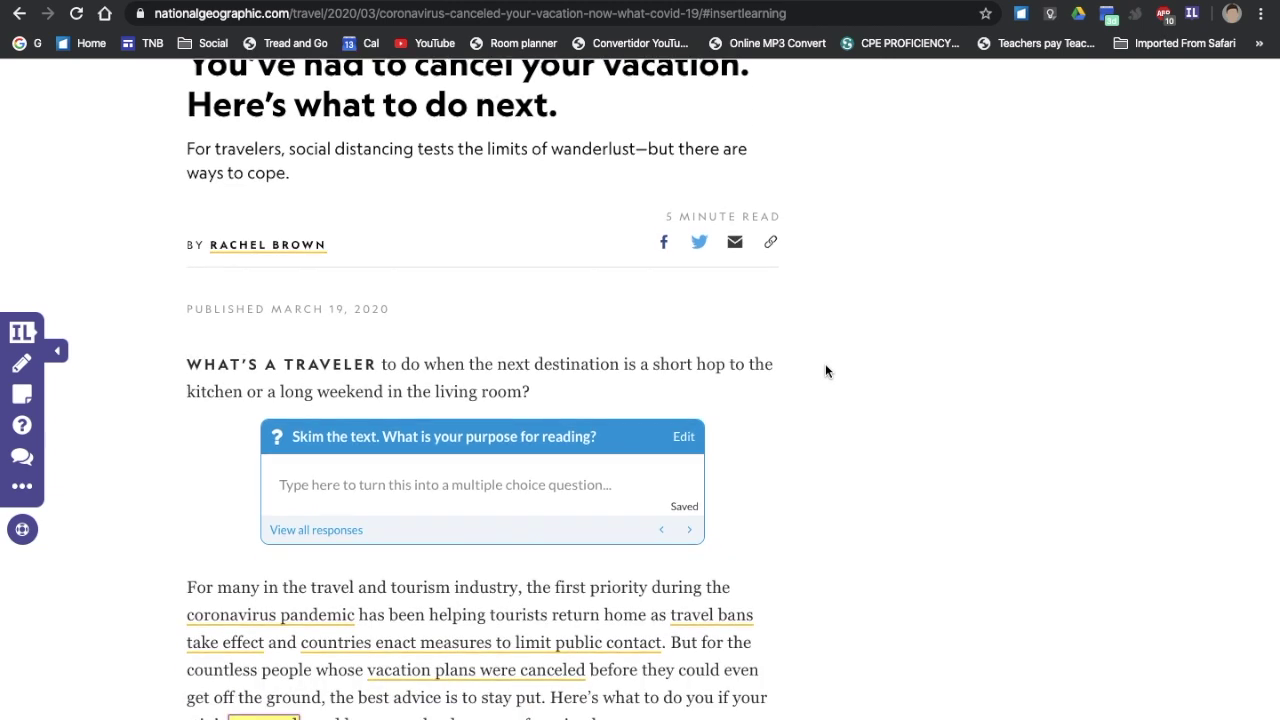
scroll(825, 371, down, 1)
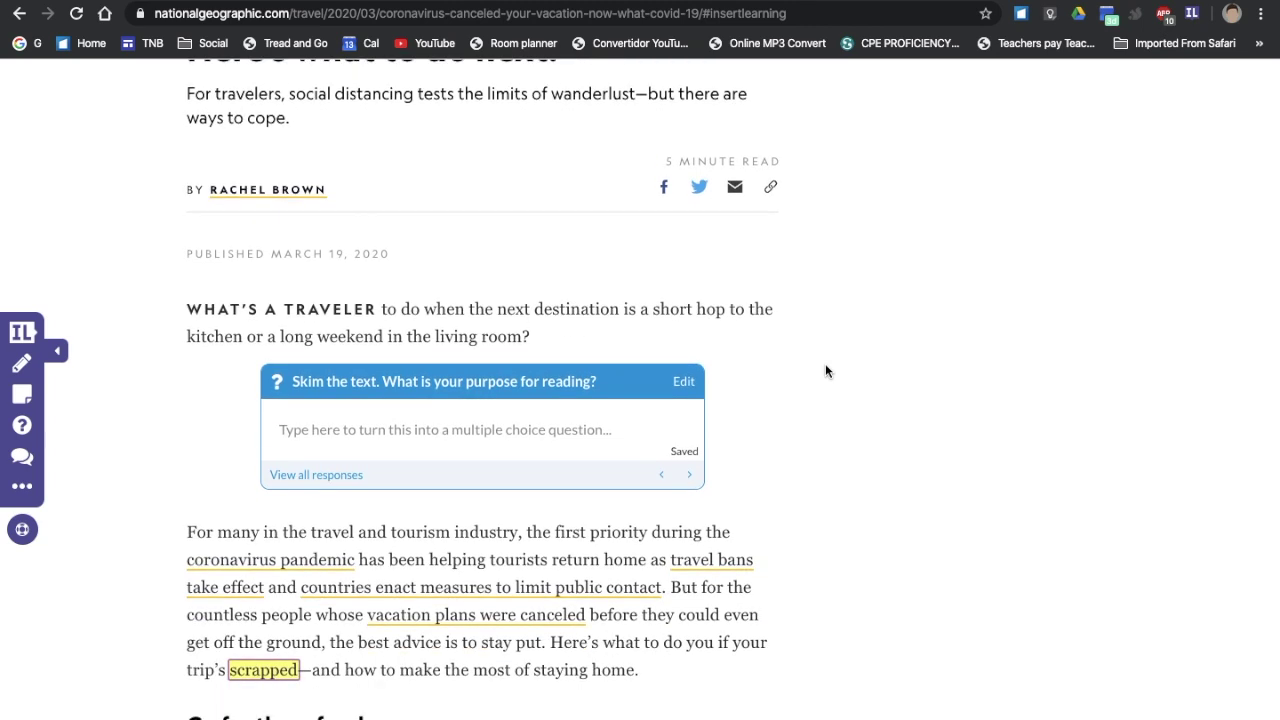
scroll(825, 371, down, 9)
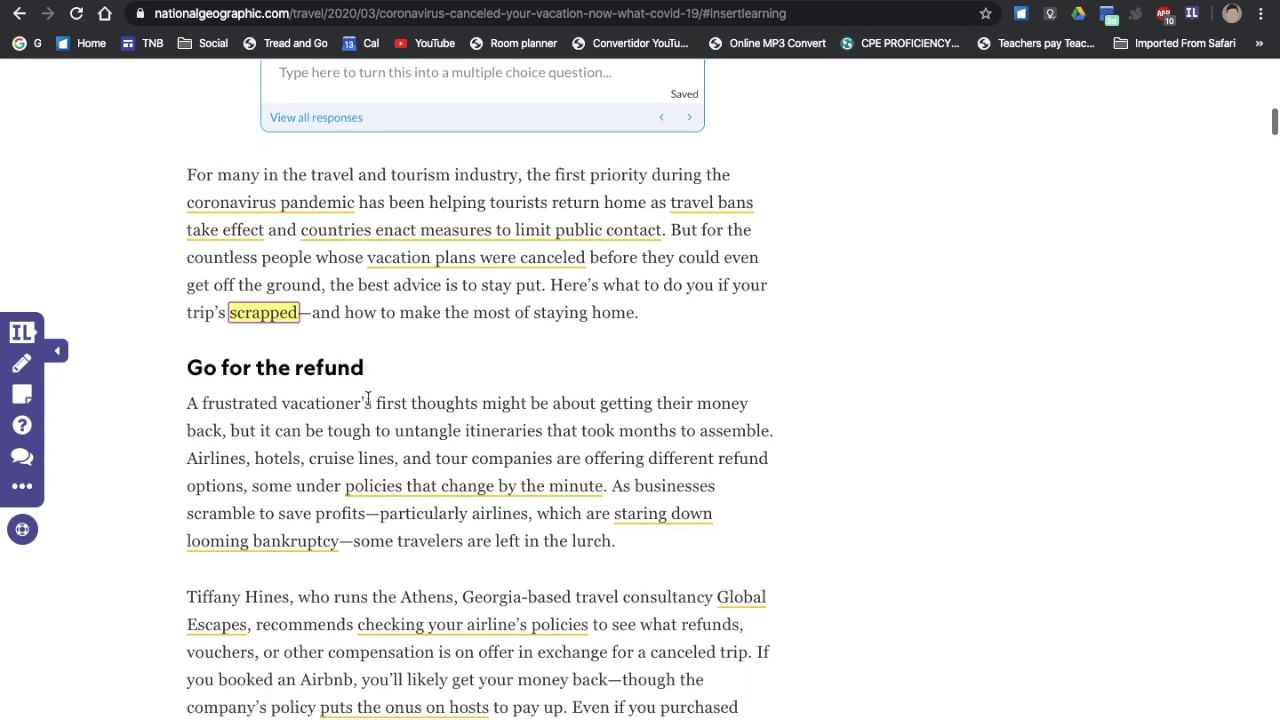
scroll(370, 406, down, 4)
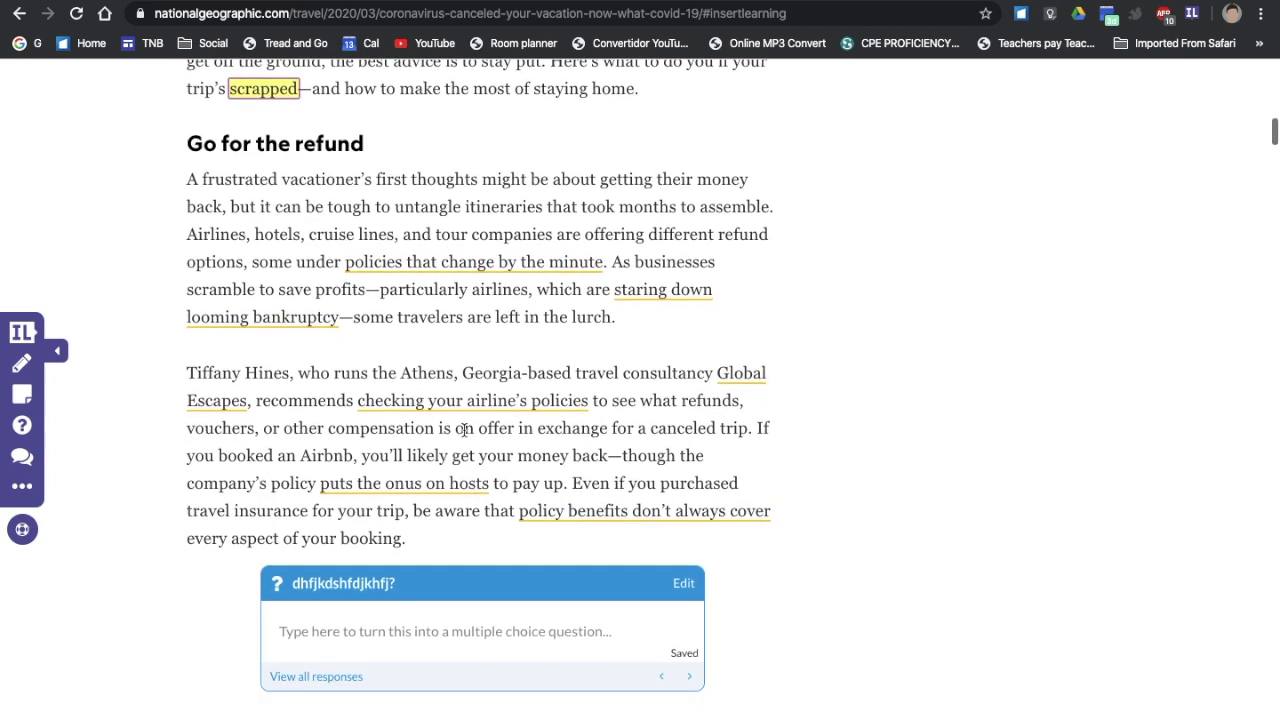
scroll(931, 422, down, 6)
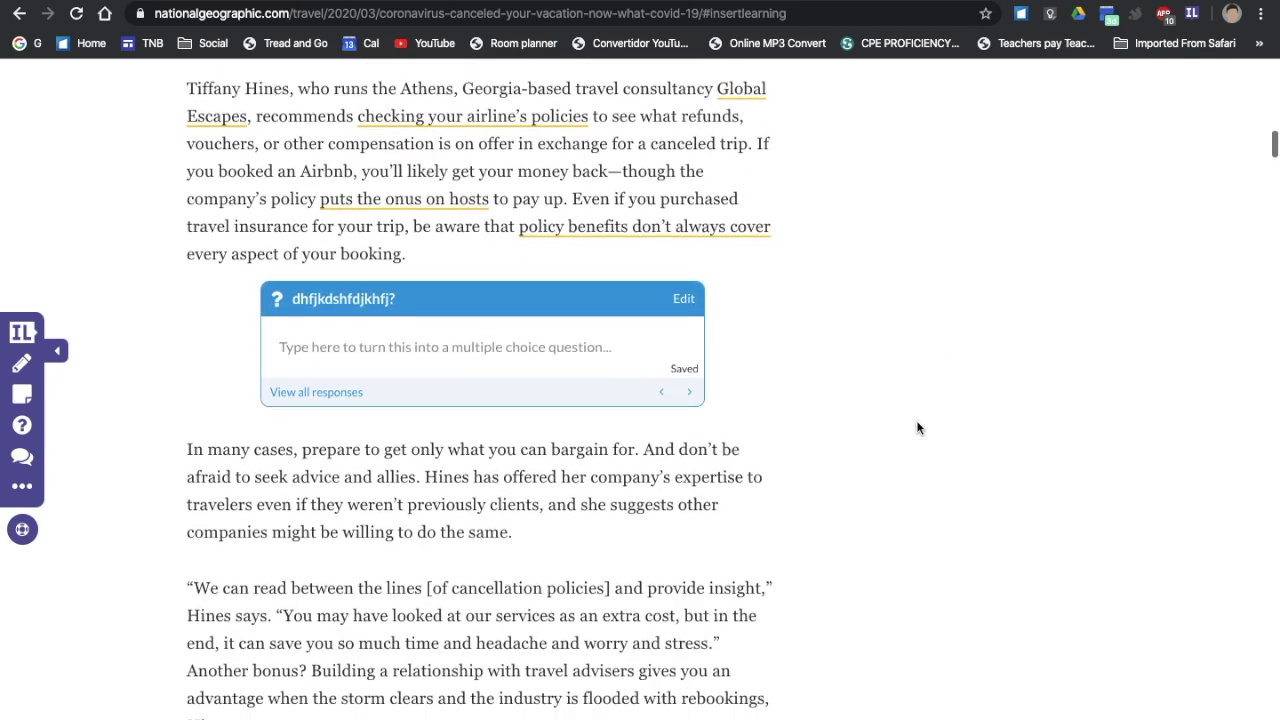